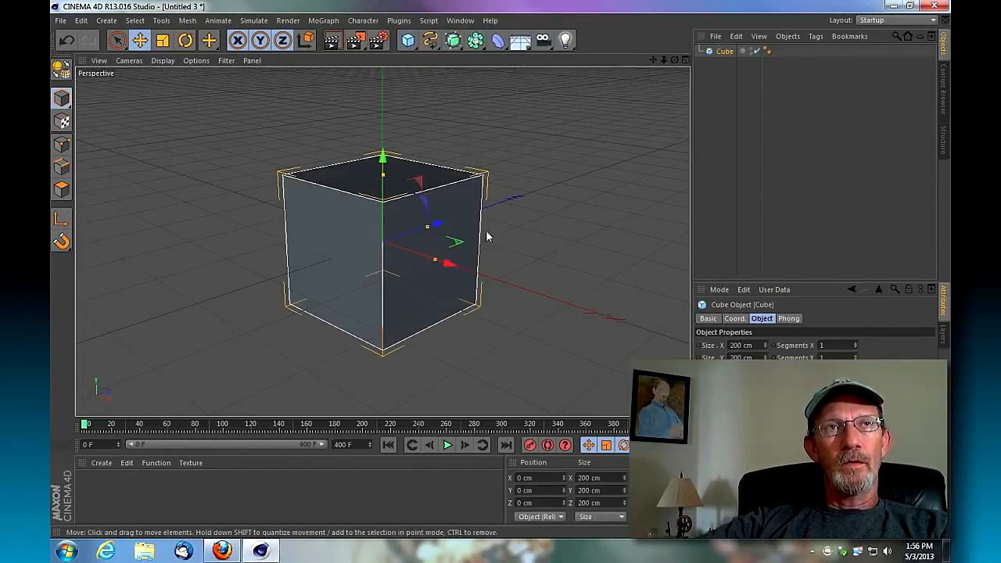
# Resize the cube into a flat box about 453 cm in X, 159 cm in Y and 333 cm in Z.
pyautogui.moveTo(435, 259); pyautogui.dragTo(513, 287)
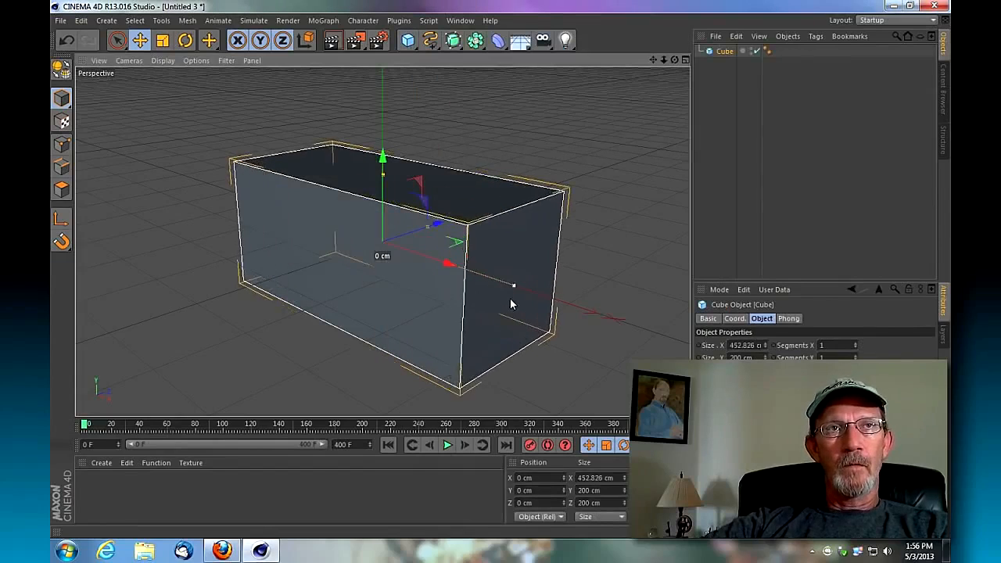
pyautogui.moveTo(382, 184); pyautogui.dragTo(384, 199)
pyautogui.moveTo(431, 228); pyautogui.dragTo(454, 218)
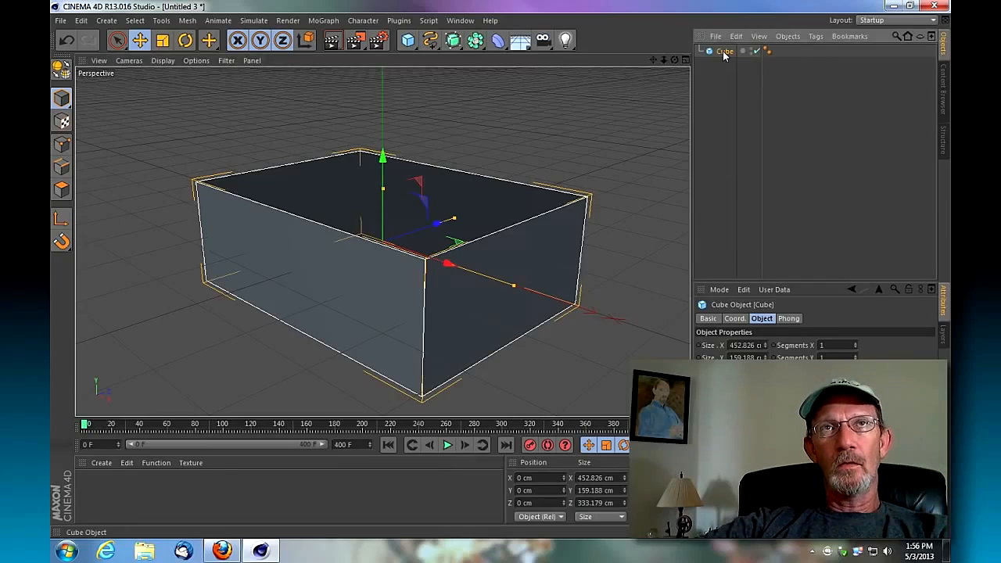
# Duplicate the box, then shrink the original to about 418 cm in X and 299 cm in Z and raise it about 15 cm.
pyautogui.keyDown('ctrl'); pyautogui.moveTo(725, 59); pyautogui.dragTo(725, 66); pyautogui.keyUp('ctrl')
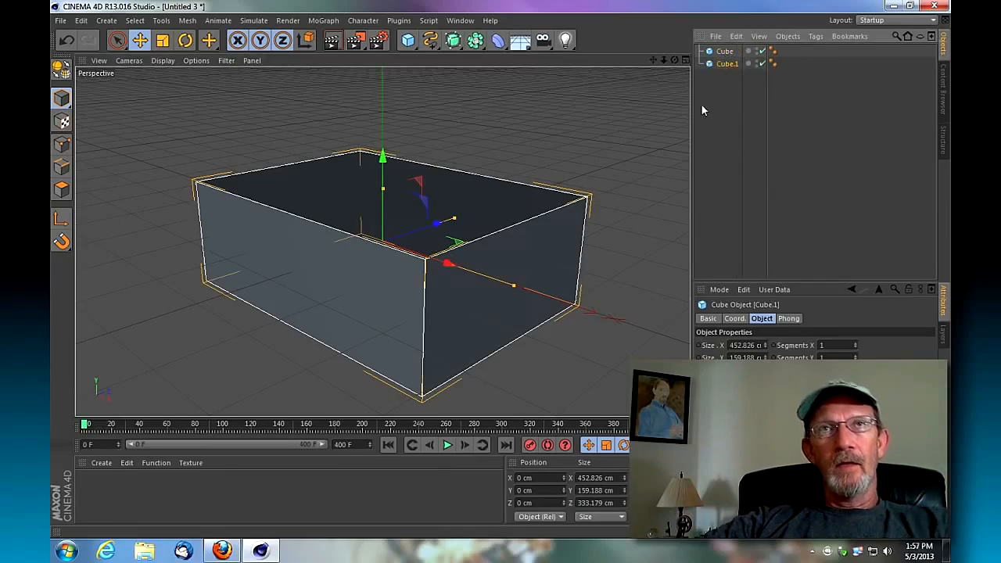
pyautogui.moveTo(512, 285); pyautogui.dragTo(503, 284)
pyautogui.moveTo(454, 220); pyautogui.dragTo(448, 225)
pyautogui.moveTo(382, 157); pyautogui.dragTo(384, 151)
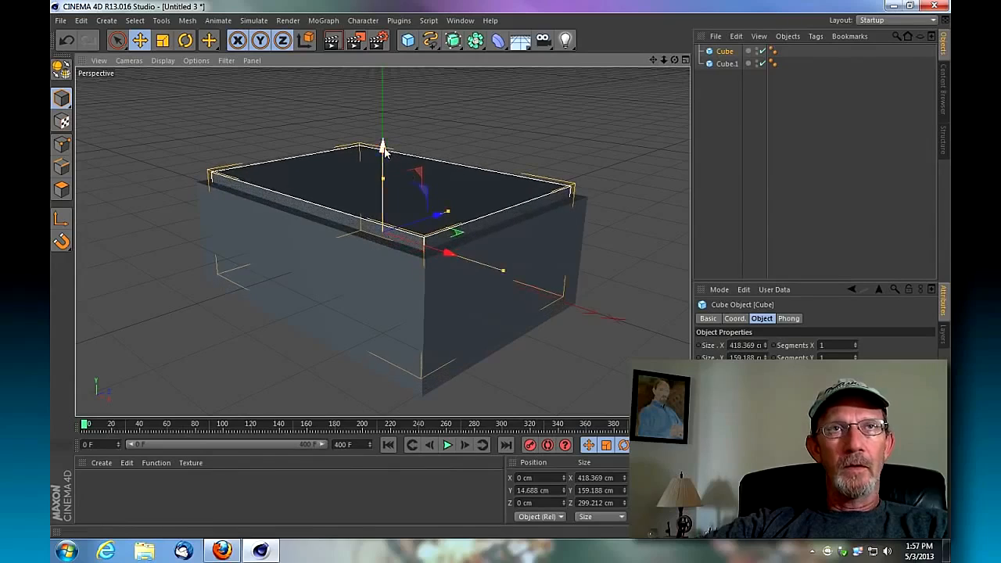
# Add a Boole object and nest Cube.1 first and Cube second under it to hollow out the box.
pyautogui.click(476, 40)
pyautogui.click(686, 51)
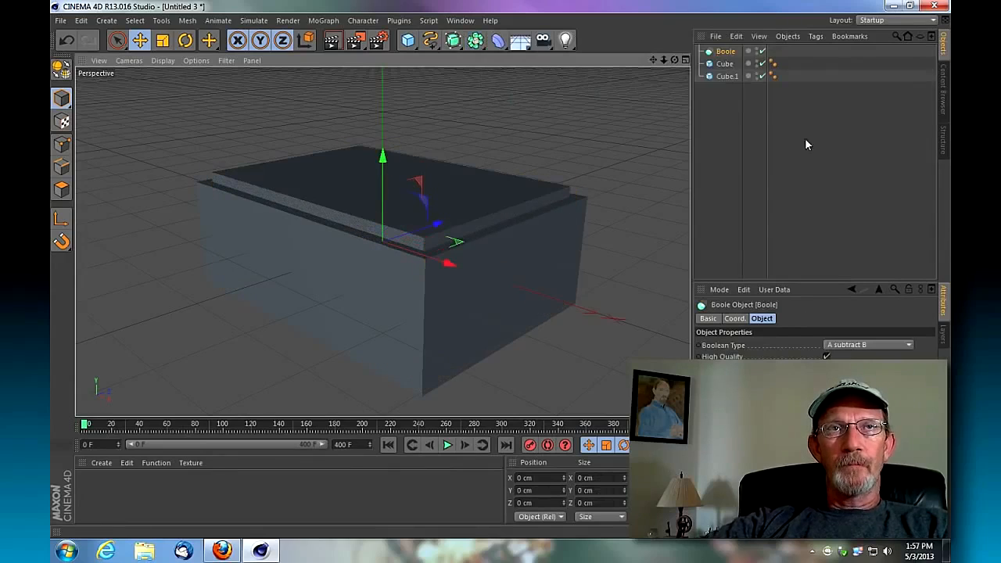
pyautogui.click(727, 77)
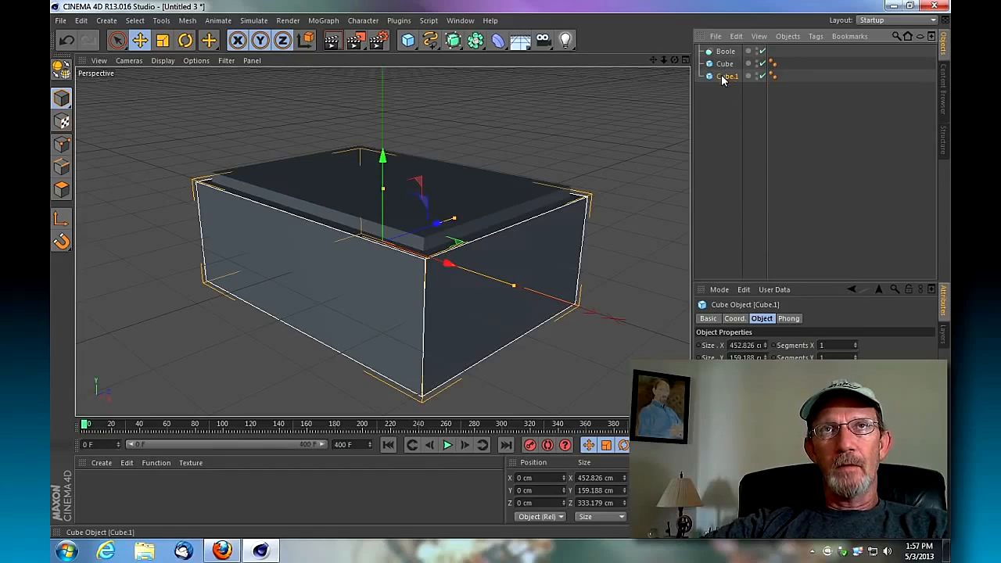
pyautogui.moveTo(722, 64); pyautogui.dragTo(723, 50)
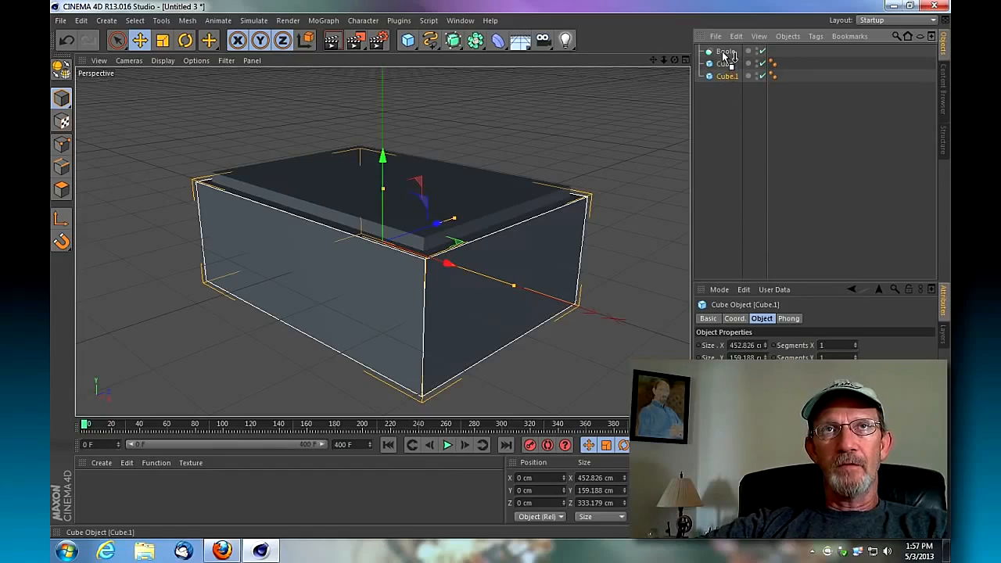
pyautogui.click(725, 77)
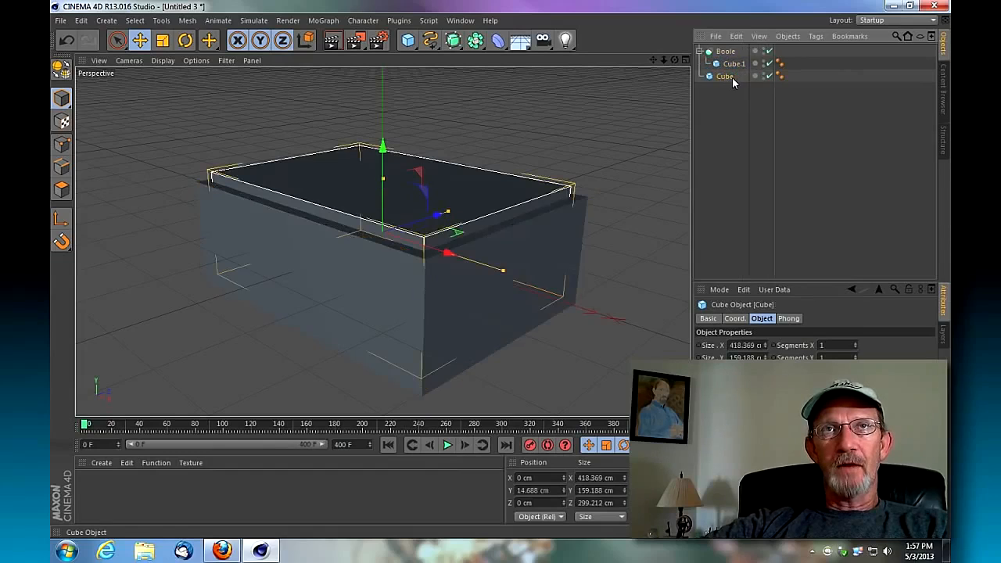
pyautogui.moveTo(732, 68); pyautogui.dragTo(645, 79)
# Enable filleted edges on the inner cutting Cube and on the outer Cube.1.
pyautogui.click(726, 53)
pyautogui.click(729, 76)
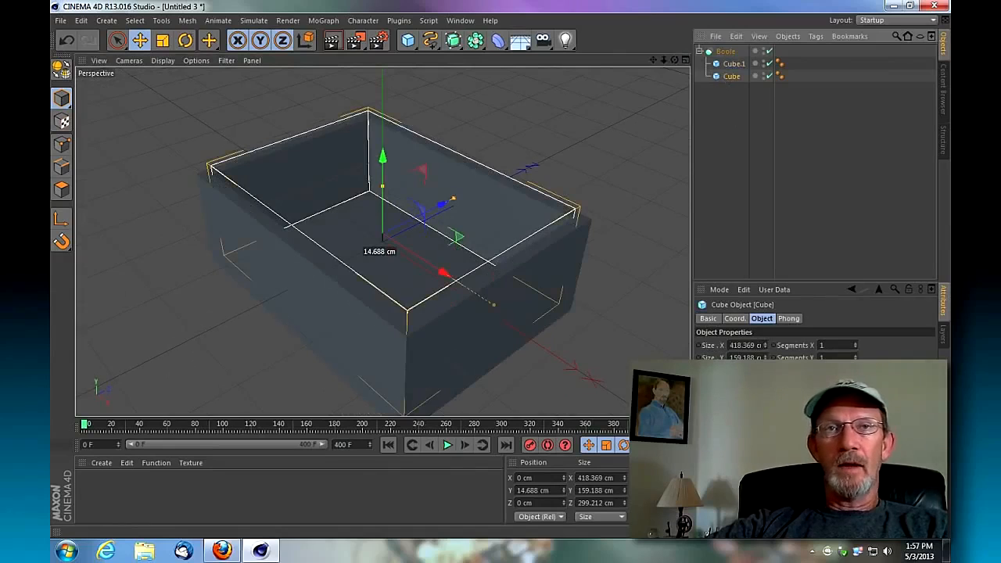
pyautogui.click(768, 395)
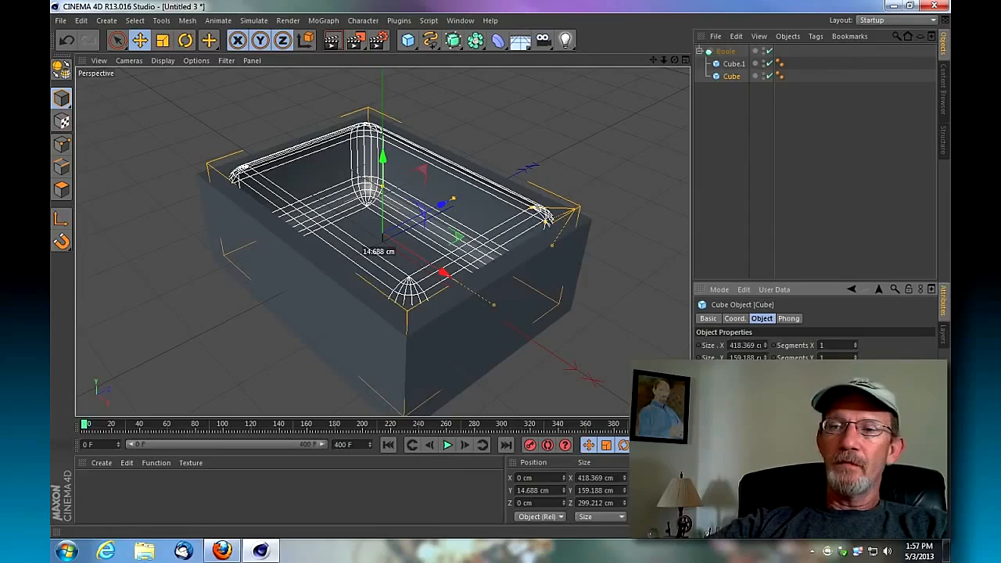
pyautogui.click(732, 66)
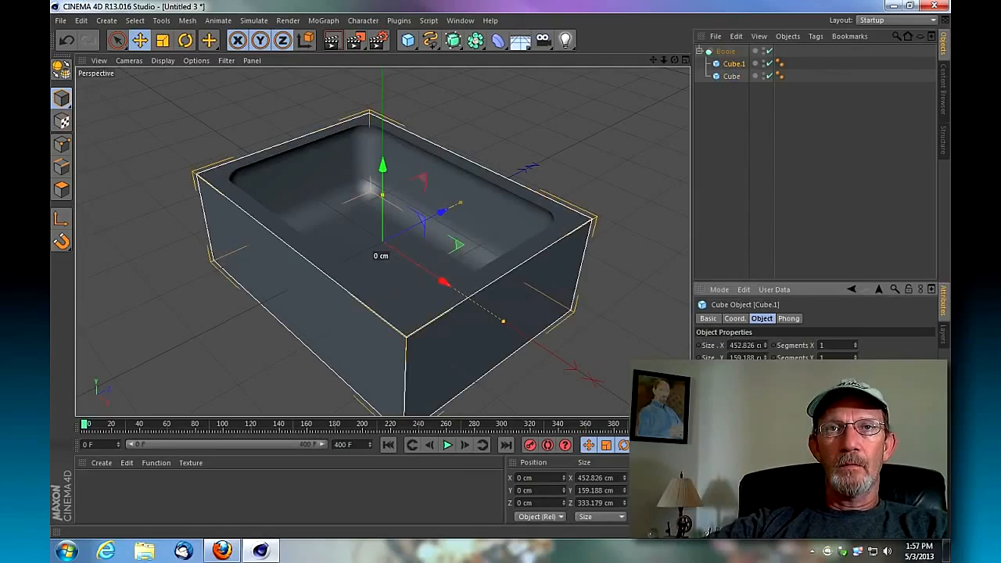
pyautogui.click(770, 396)
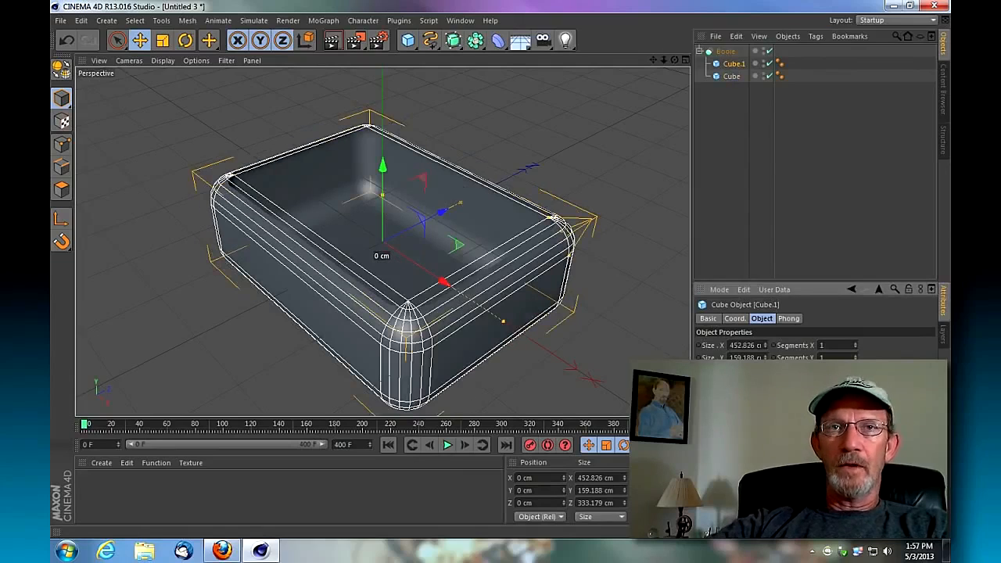
# Select the Boole and render the viewport to examine the rounded hollow box from different angles.
pyautogui.click(730, 53)
pyautogui.moveTo(675, 60)
pyautogui.mouseDown()
pyautogui.moveTo(679, 143)
pyautogui.moveTo(684, 101)
pyautogui.moveTo(667, 73)
pyautogui.mouseUp()
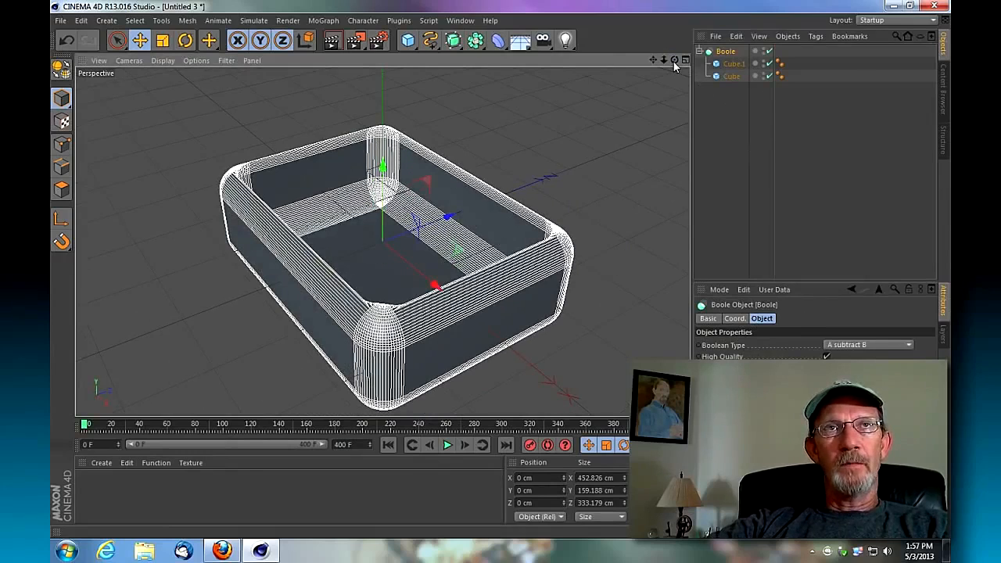
pyautogui.moveTo(674, 62); pyautogui.dragTo(675, 74)
pyautogui.click(335, 43)
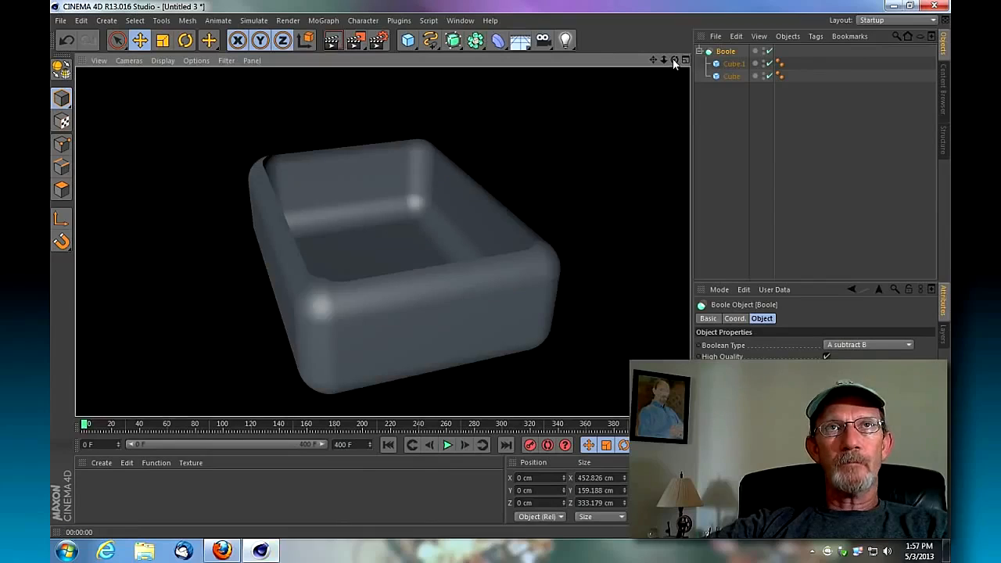
pyautogui.moveTo(674, 61); pyautogui.dragTo(679, 71)
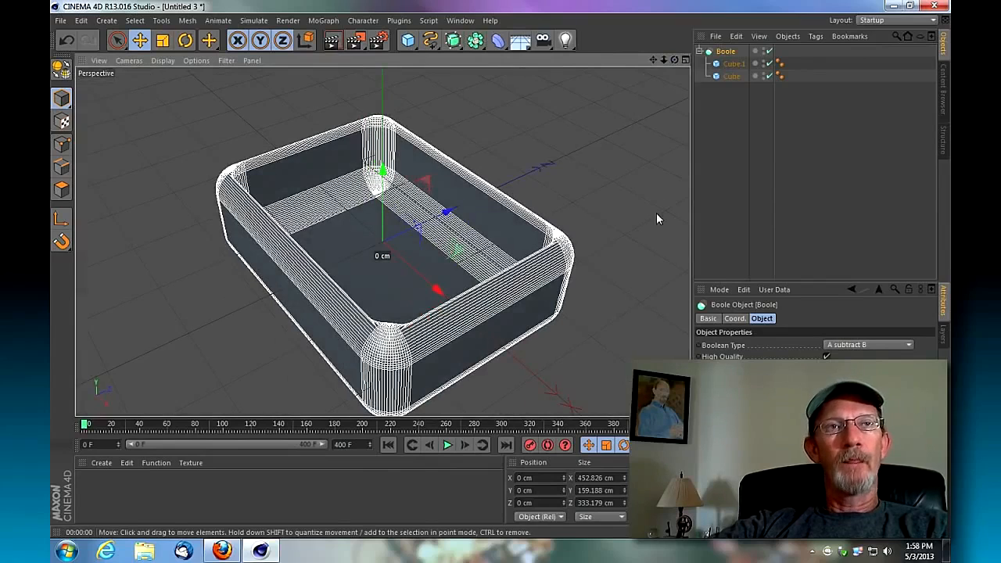
pyautogui.moveTo(672, 60); pyautogui.dragTo(679, 66)
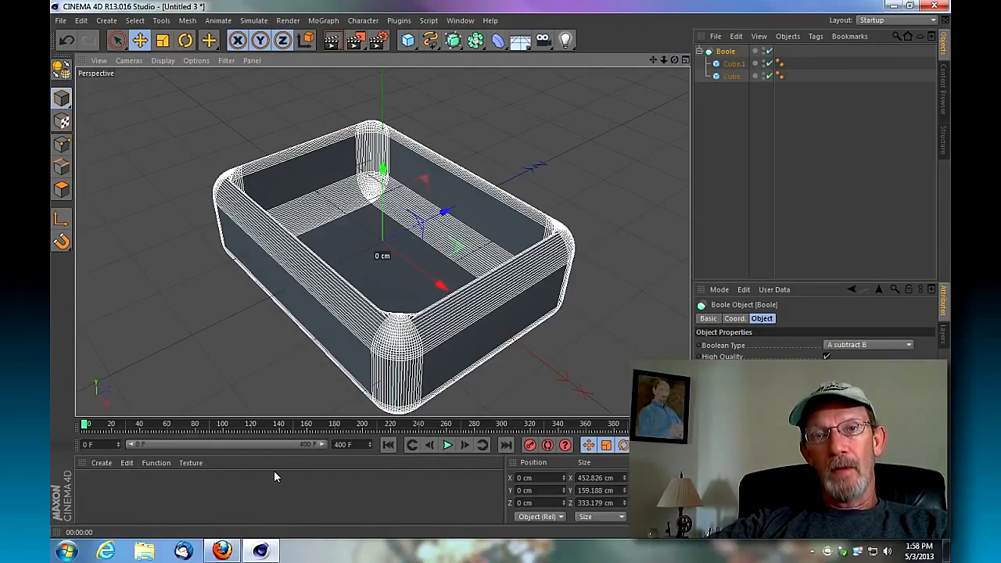
# Create a new material and set its color to pure white (RGB 255, 255, 255).
pyautogui.doubleClick(95, 492)
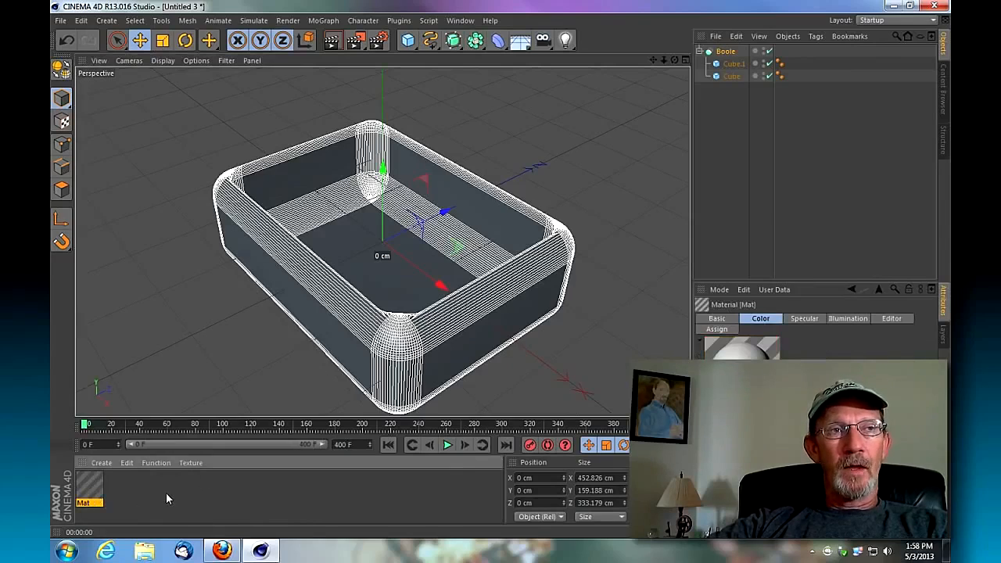
pyautogui.doubleClick(93, 489)
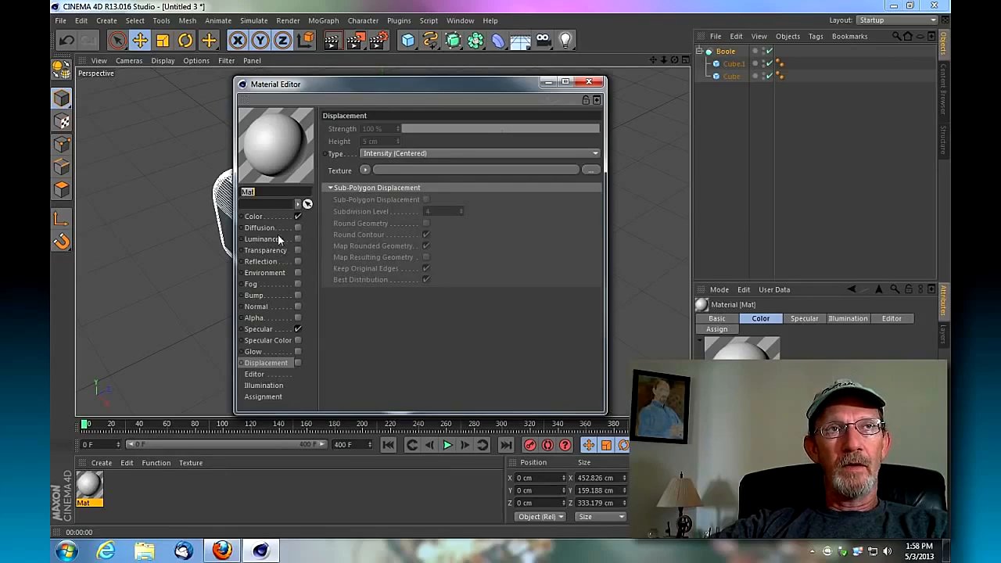
pyautogui.click(256, 216)
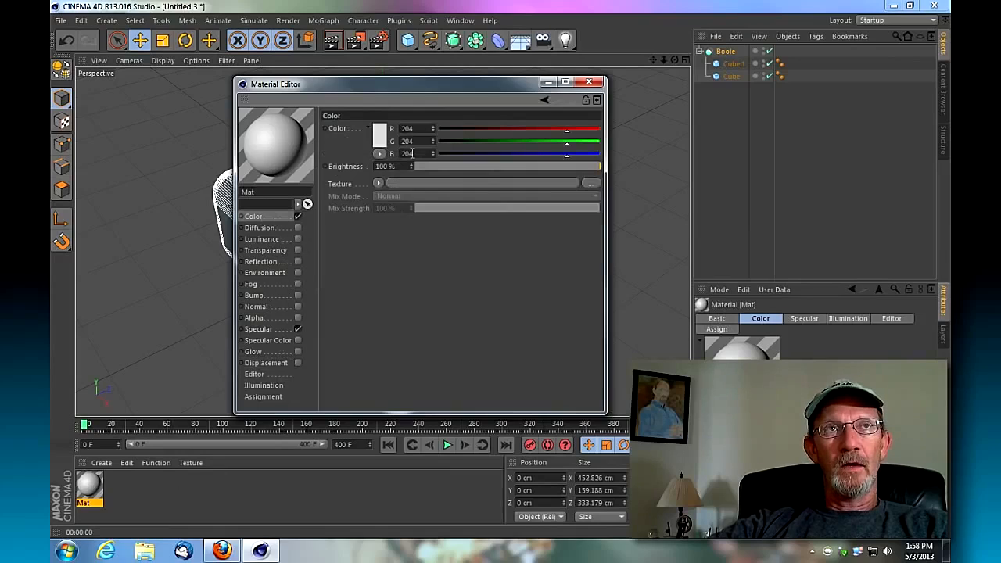
pyautogui.click(379, 130)
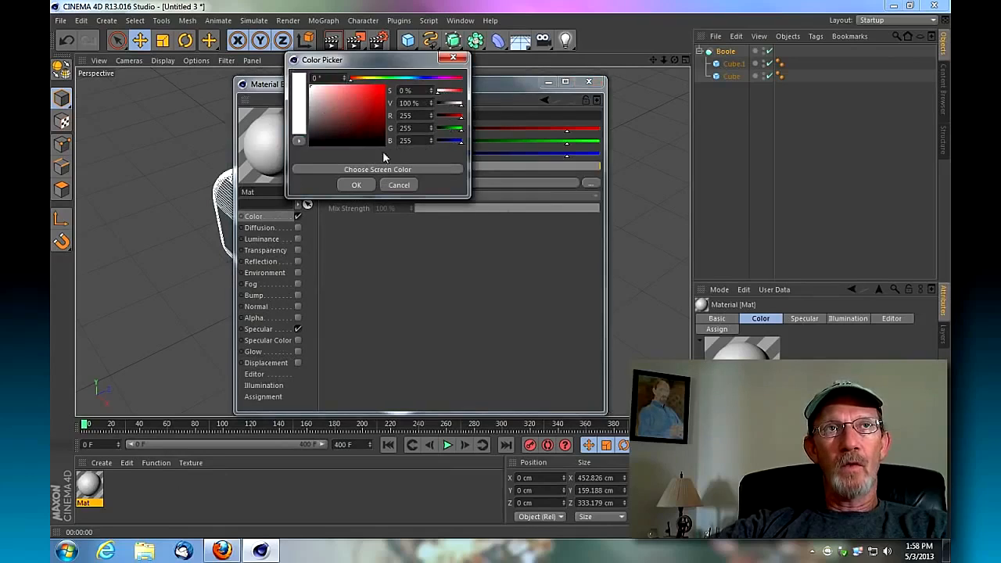
pyautogui.click(356, 186)
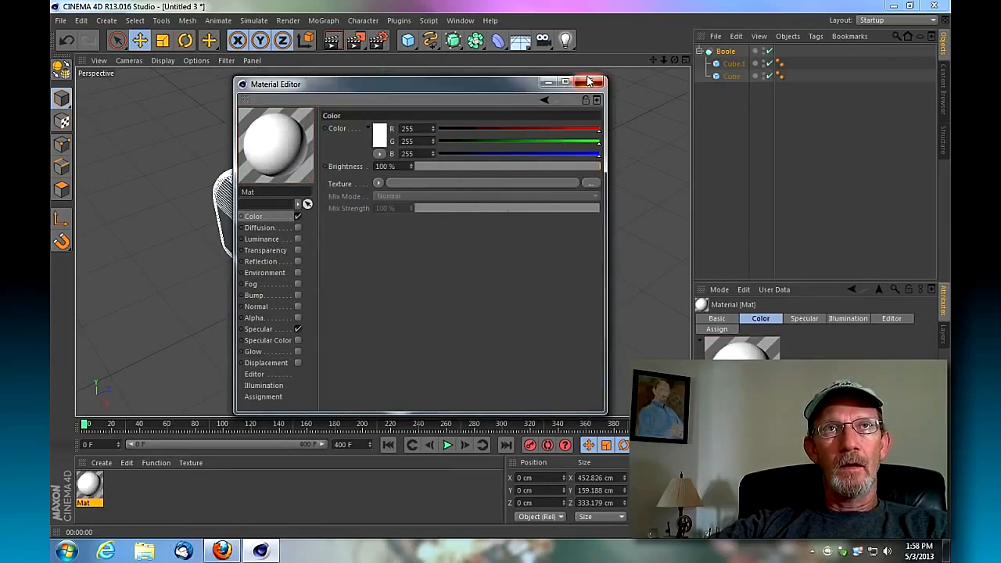
pyautogui.click(592, 82)
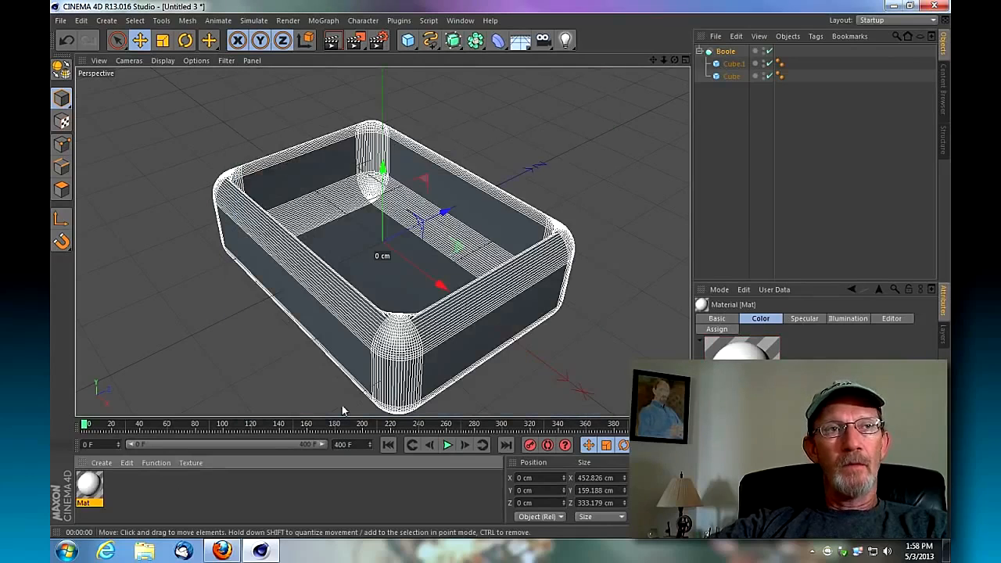
# Apply the white material to the outer box, Cube.1.
pyautogui.click(738, 78)
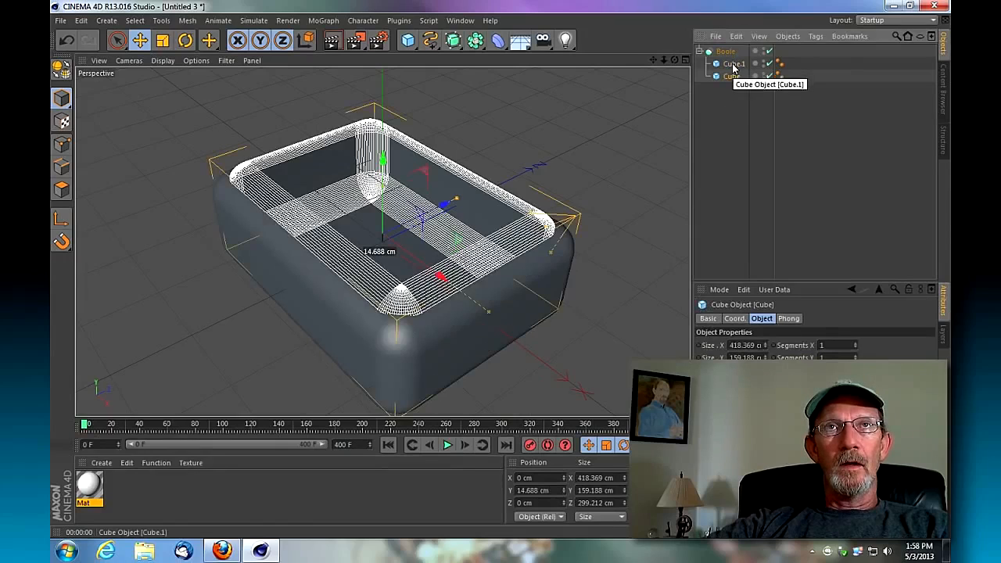
pyautogui.click(733, 66)
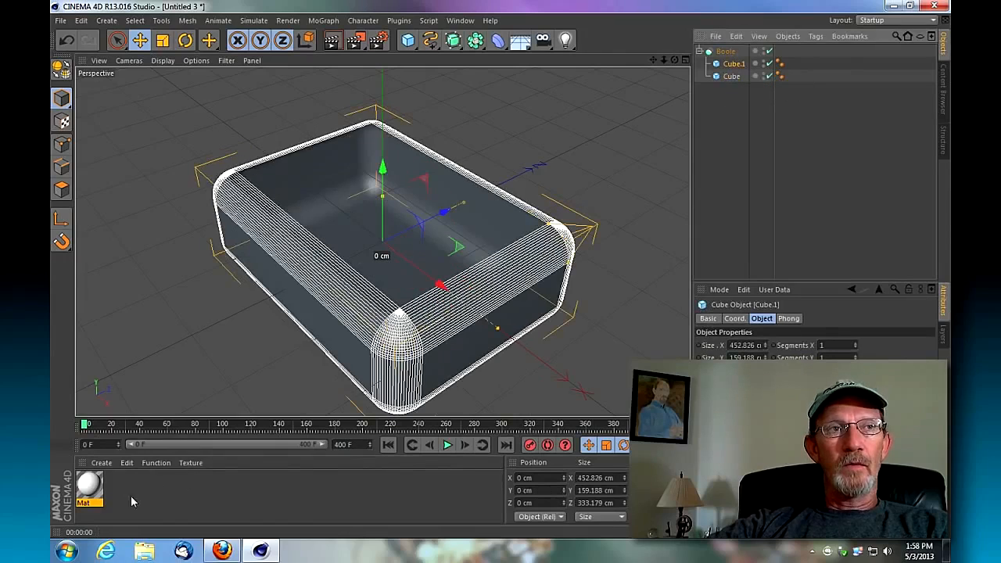
pyautogui.moveTo(90, 494); pyautogui.dragTo(735, 68)
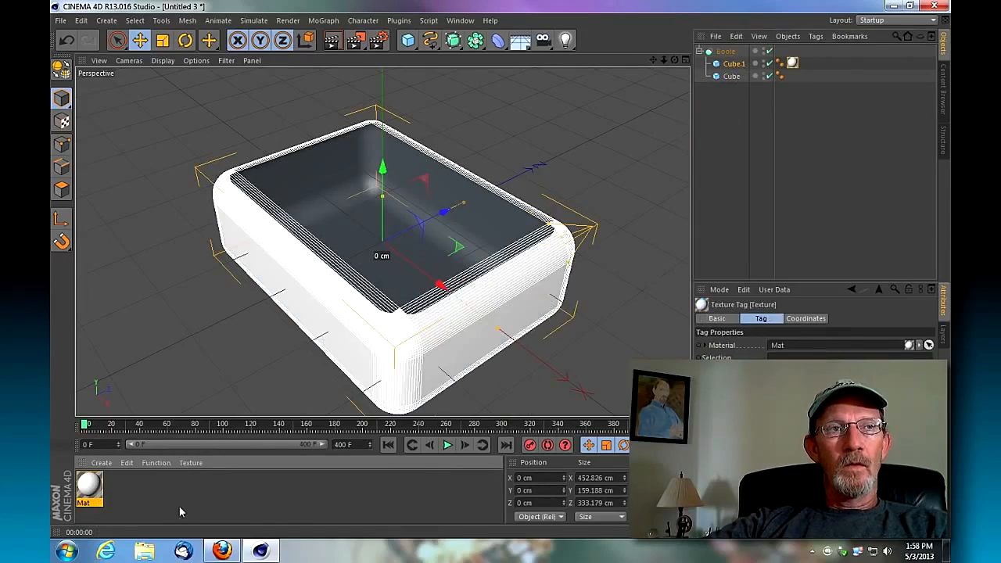
# Duplicate the white material and set the copy's color to blue (RGB 0, 103, 182).
pyautogui.keyDown('ctrl'); pyautogui.moveTo(90, 493); pyautogui.dragTo(117, 494); pyautogui.keyUp('ctrl')
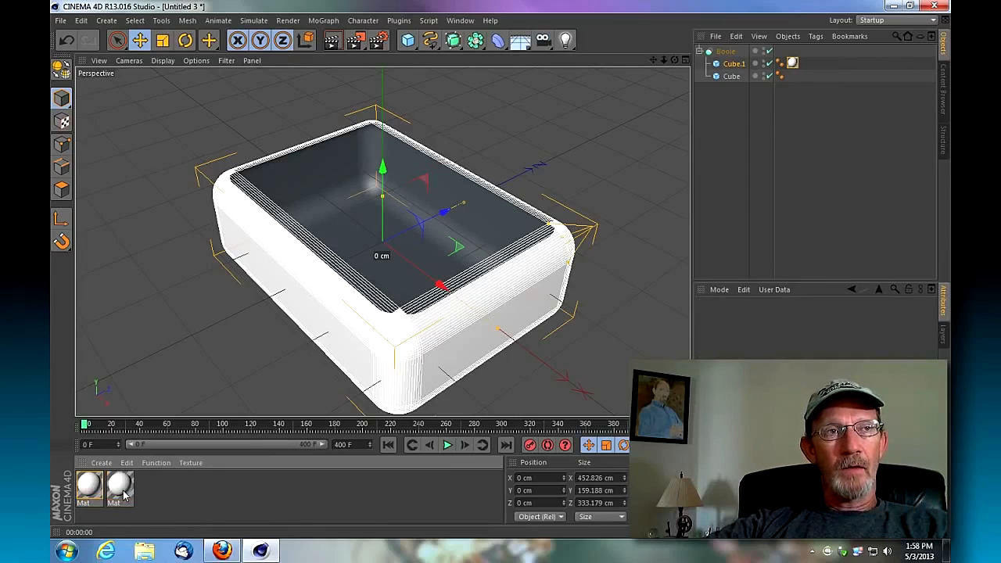
pyautogui.doubleClick(123, 489)
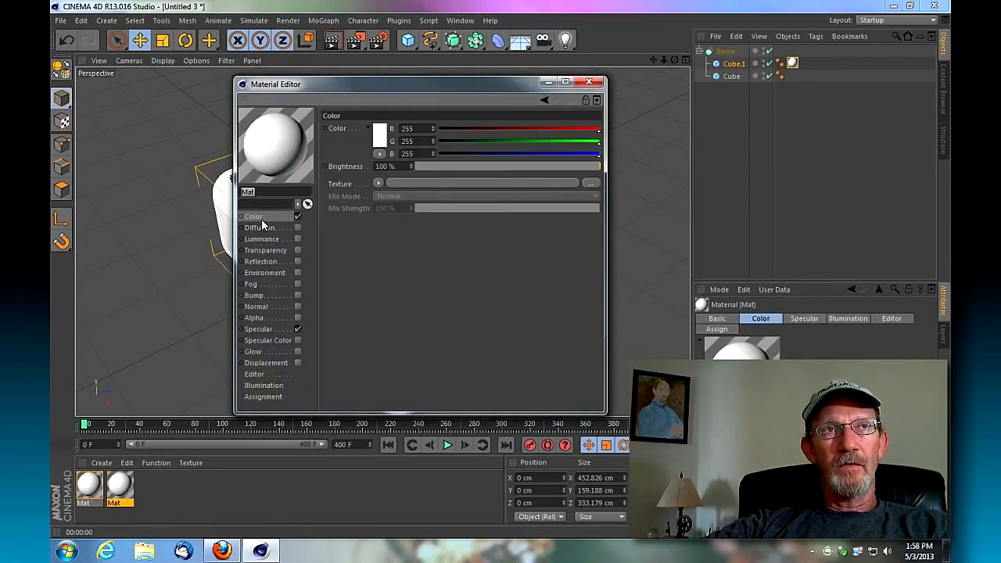
pyautogui.click(379, 133)
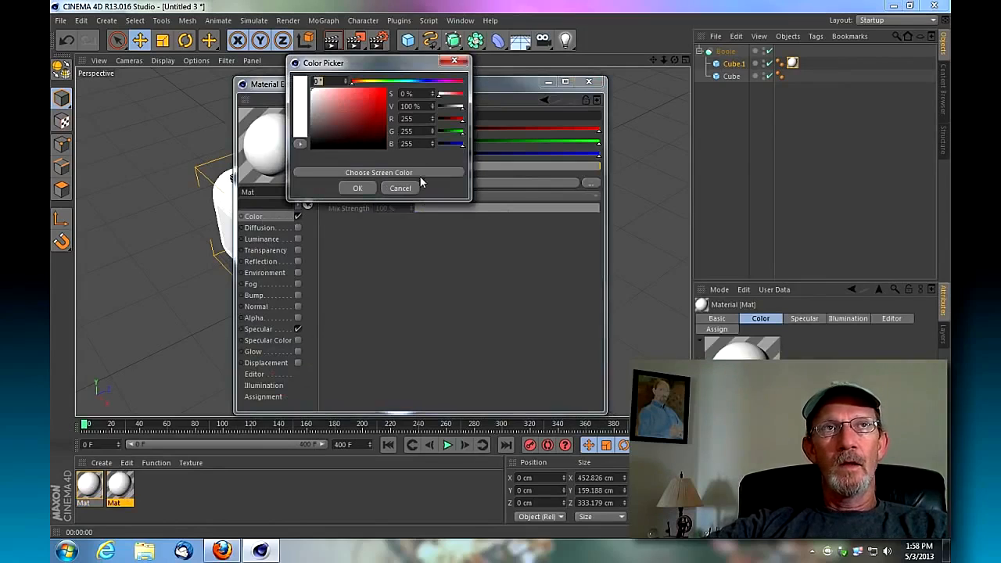
pyautogui.moveTo(417, 82); pyautogui.dragTo(415, 82)
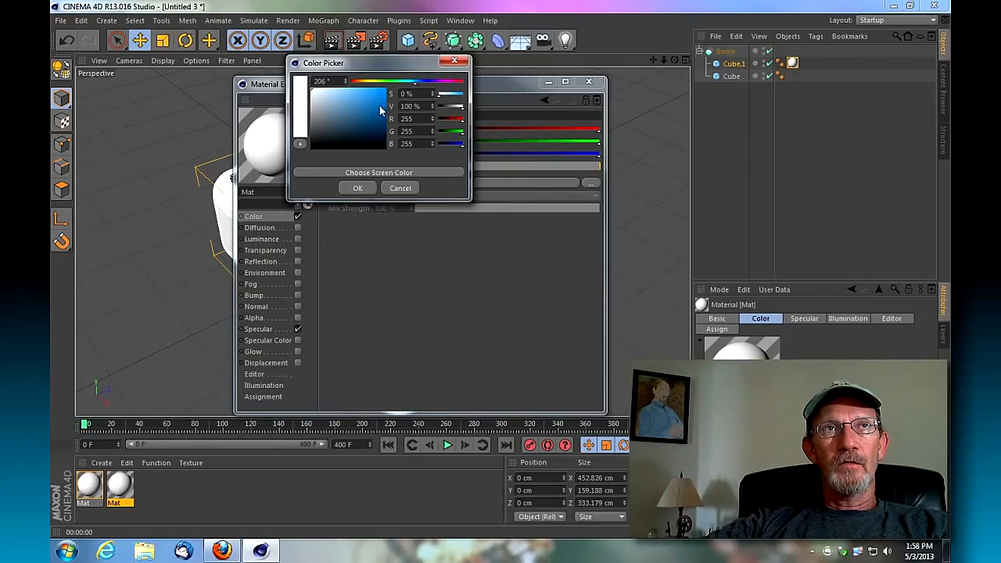
pyautogui.moveTo(380, 111); pyautogui.dragTo(397, 110)
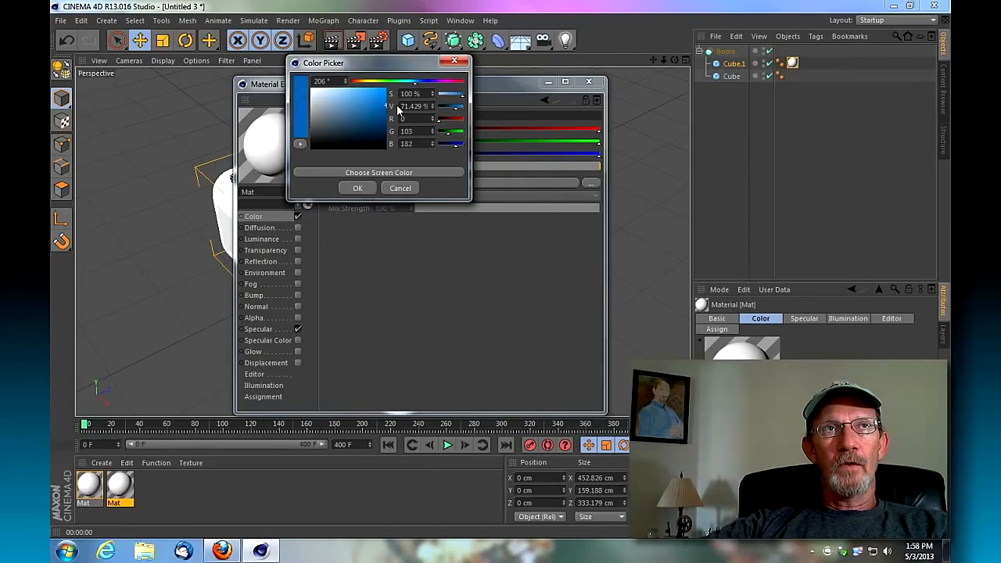
pyautogui.click(357, 189)
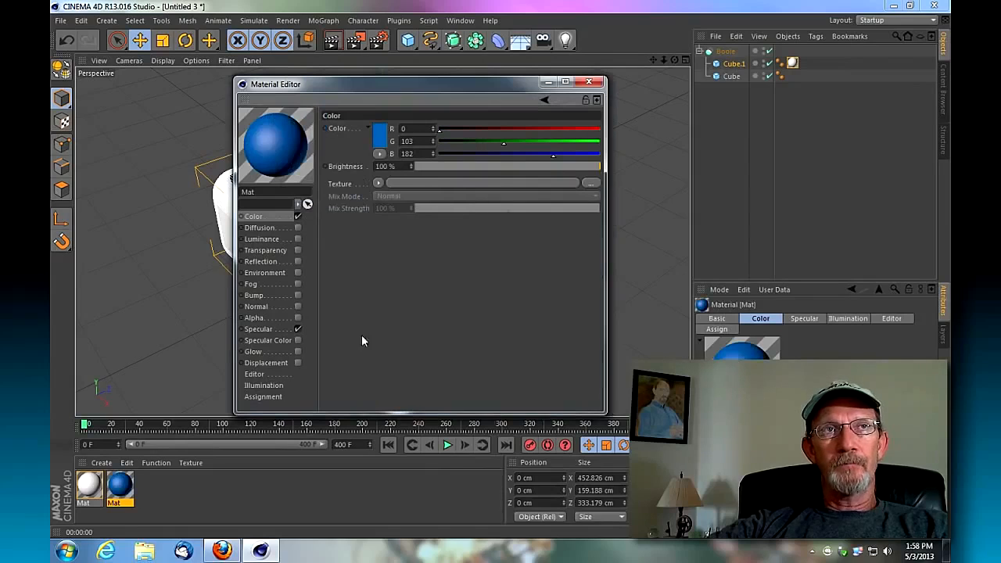
pyautogui.click(589, 83)
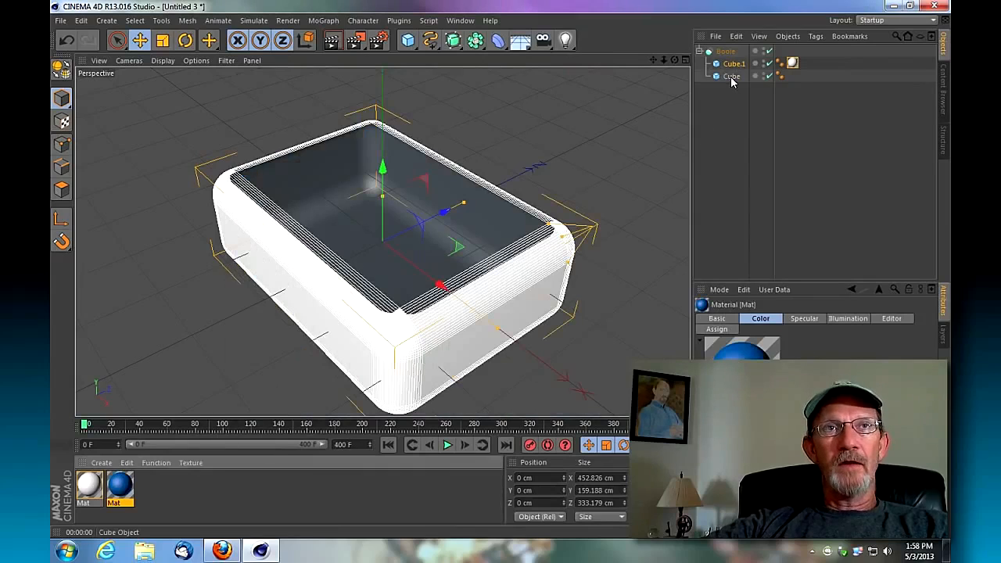
# Apply the blue material to the inner Cube and render the viewport.
pyautogui.click(731, 77)
pyautogui.moveTo(550, 306); pyautogui.dragTo(734, 77)
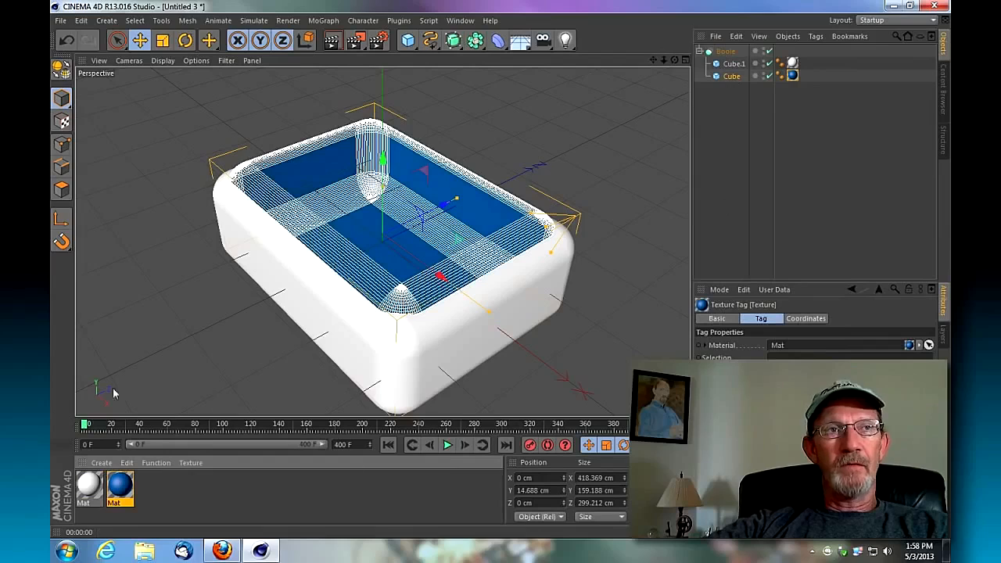
pyautogui.click(341, 41)
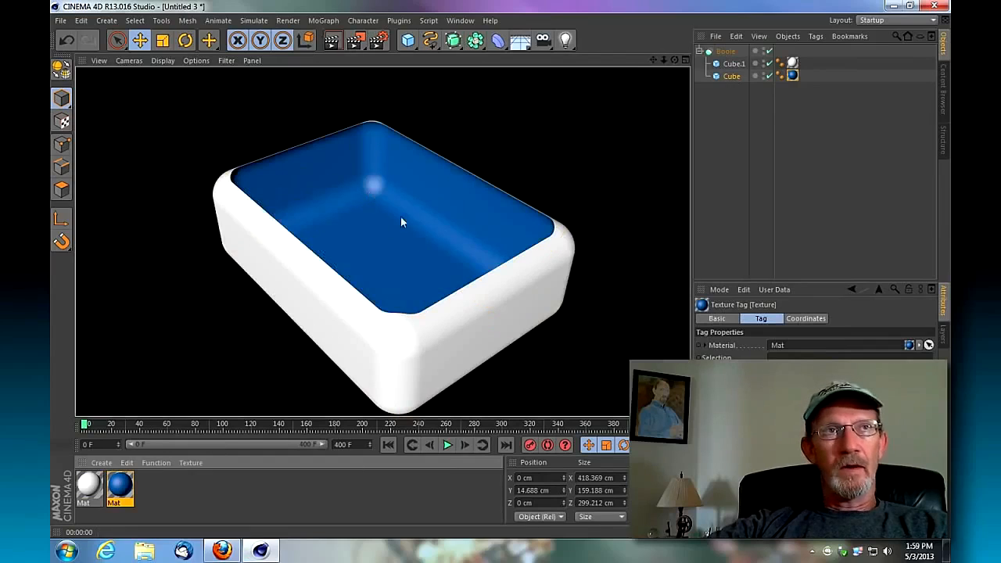
# Deselect all objects and collapse the Boole hierarchy.
pyautogui.moveTo(674, 60)
pyautogui.mouseDown()
pyautogui.moveTo(646, 79)
pyautogui.moveTo(637, 67)
pyautogui.moveTo(664, 66)
pyautogui.mouseUp()
pyautogui.click(637, 175)
pyautogui.click(699, 52)
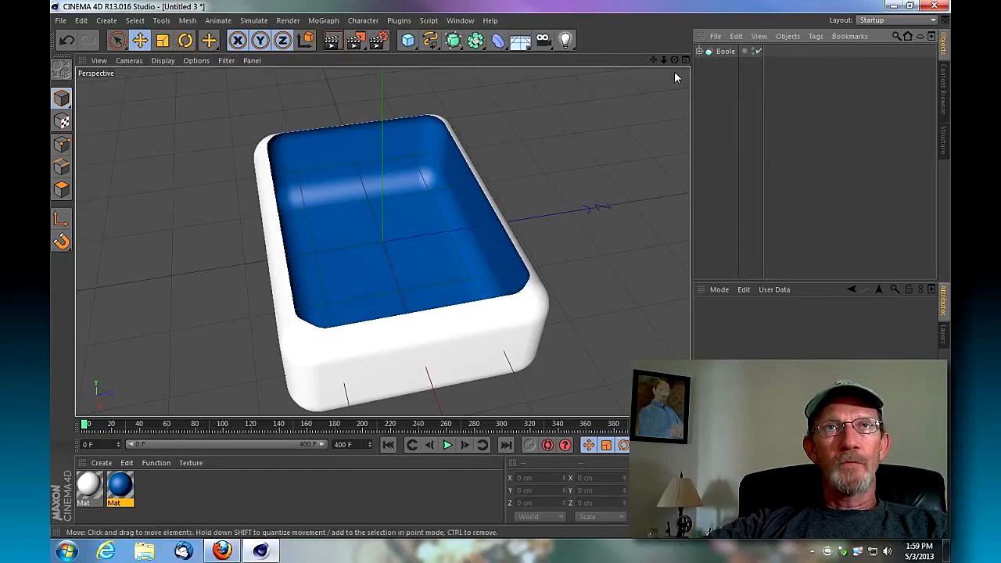
# Add a Plane inside the box and size it to about 424 by 309 cm to fill the opening.
pyautogui.moveTo(673, 61); pyautogui.dragTo(668, 69)
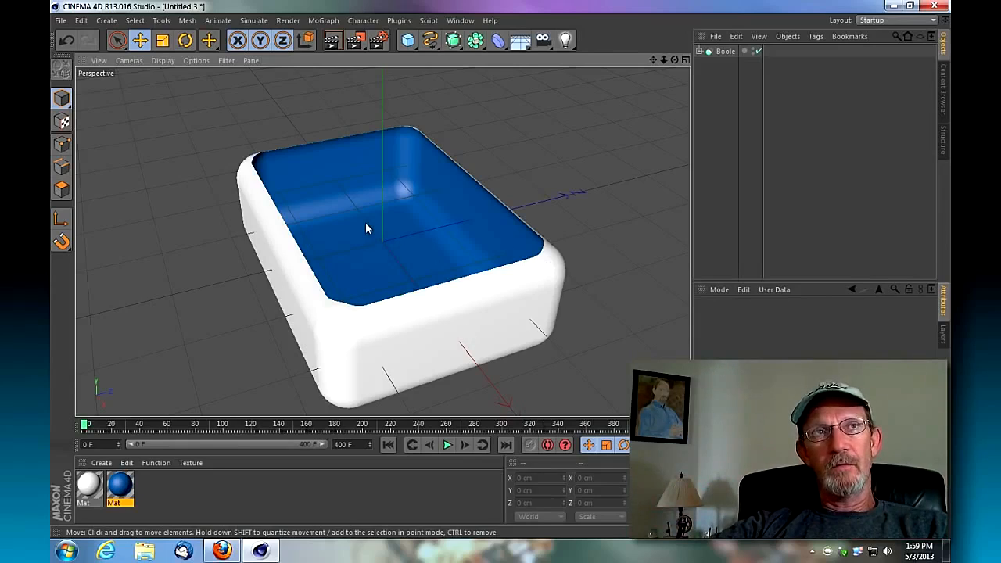
pyautogui.click(407, 39)
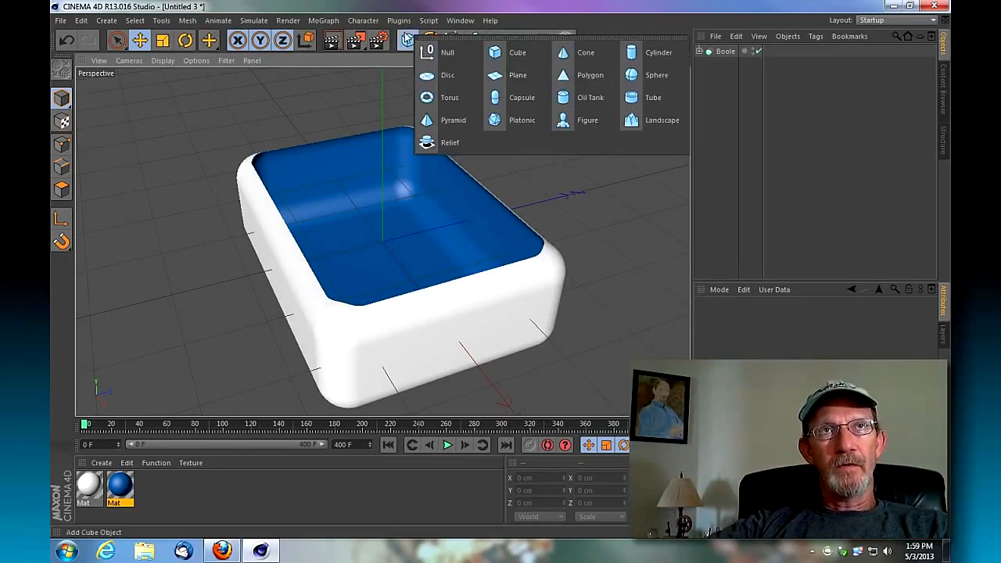
pyautogui.click(513, 75)
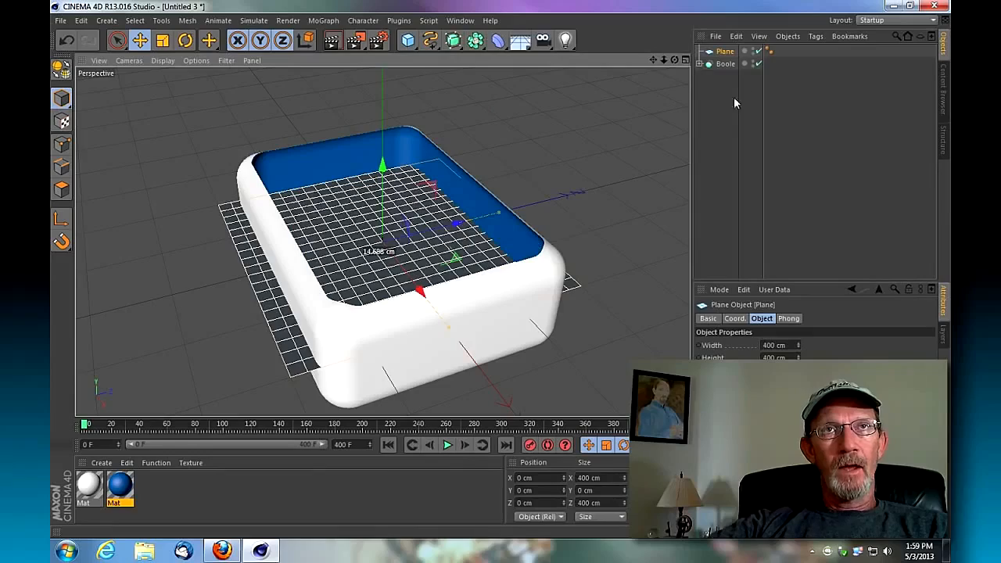
pyautogui.moveTo(675, 60); pyautogui.dragTo(486, 247)
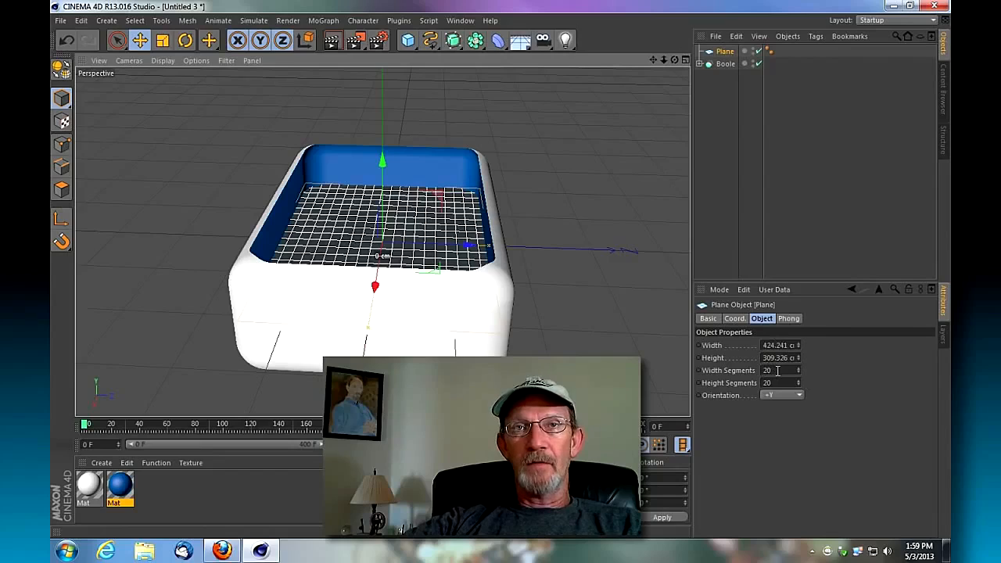
# Set the plane's width segments and height segments to 100 each.
pyautogui.doubleClick(778, 371)
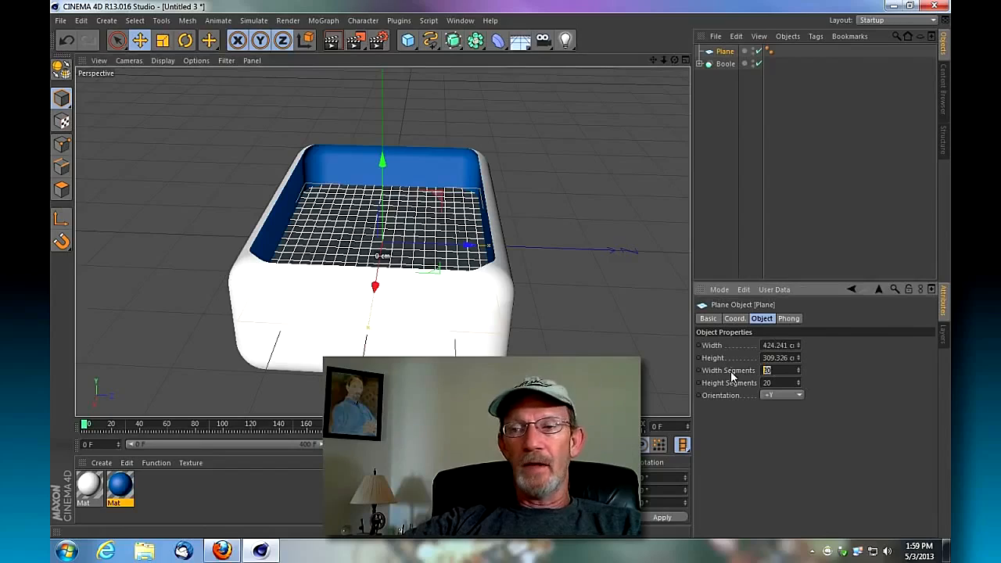
pyautogui.write('100')
pyautogui.press('Tab')
pyautogui.write('100')
pyautogui.click(766, 370)
# Raise the plane about 41 cm inside the box, so it sits a little below the rim.
pyautogui.moveTo(674, 60)
pyautogui.mouseDown()
pyautogui.moveTo(676, 90)
pyautogui.moveTo(704, 118)
pyautogui.moveTo(724, 63)
pyautogui.moveTo(595, 61)
pyautogui.moveTo(673, 59)
pyautogui.mouseUp()
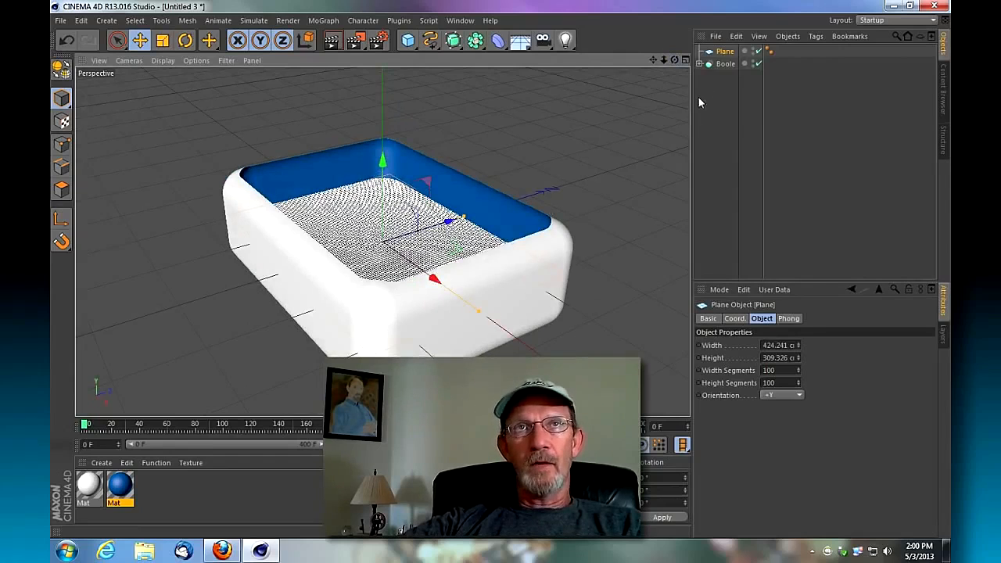
pyautogui.moveTo(674, 61); pyautogui.dragTo(655, 62)
pyautogui.moveTo(382, 162); pyautogui.dragTo(383, 139)
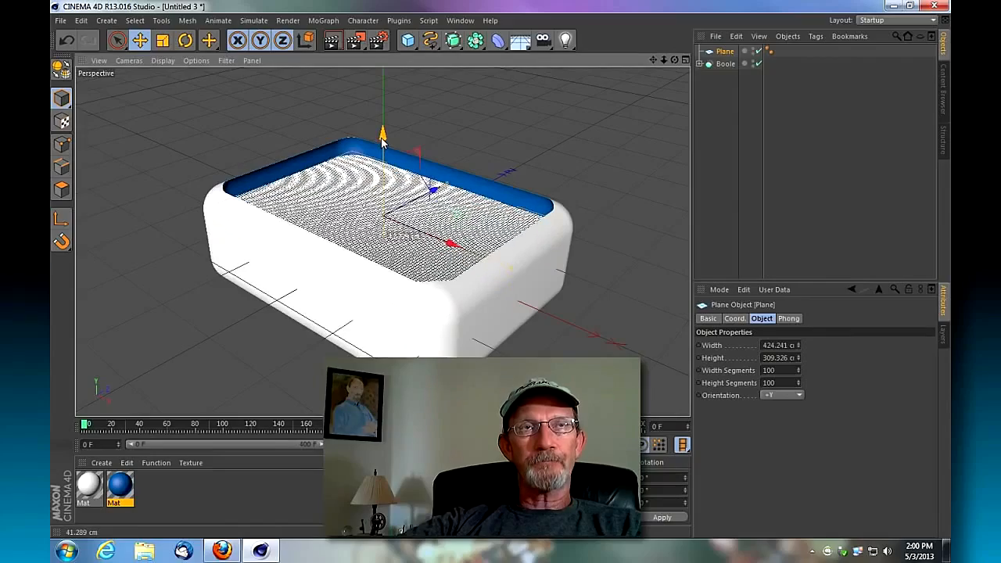
pyautogui.moveTo(674, 60); pyautogui.dragTo(682, 144)
pyautogui.moveTo(382, 243); pyautogui.dragTo(653, 60)
pyautogui.moveTo(664, 60)
pyautogui.mouseDown()
pyautogui.moveTo(382, 242)
pyautogui.moveTo(674, 60)
pyautogui.moveTo(653, 59)
pyautogui.moveTo(674, 61)
pyautogui.mouseUp()
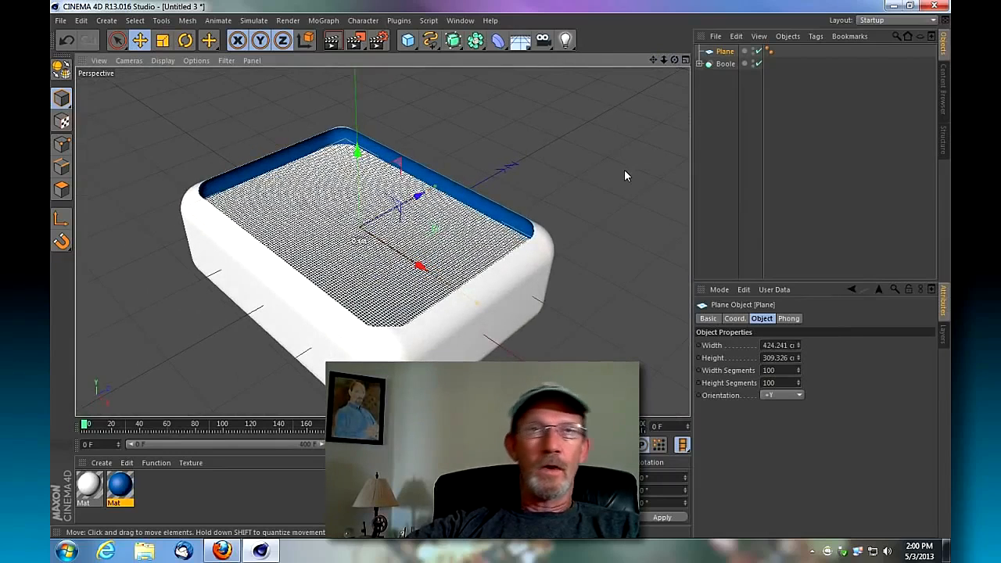
# Add three lights around the box at about 440 cm and -376 cm along Z and 364 cm along X.
pyautogui.click(566, 40)
pyautogui.moveTo(480, 230); pyautogui.dragTo(603, 118)
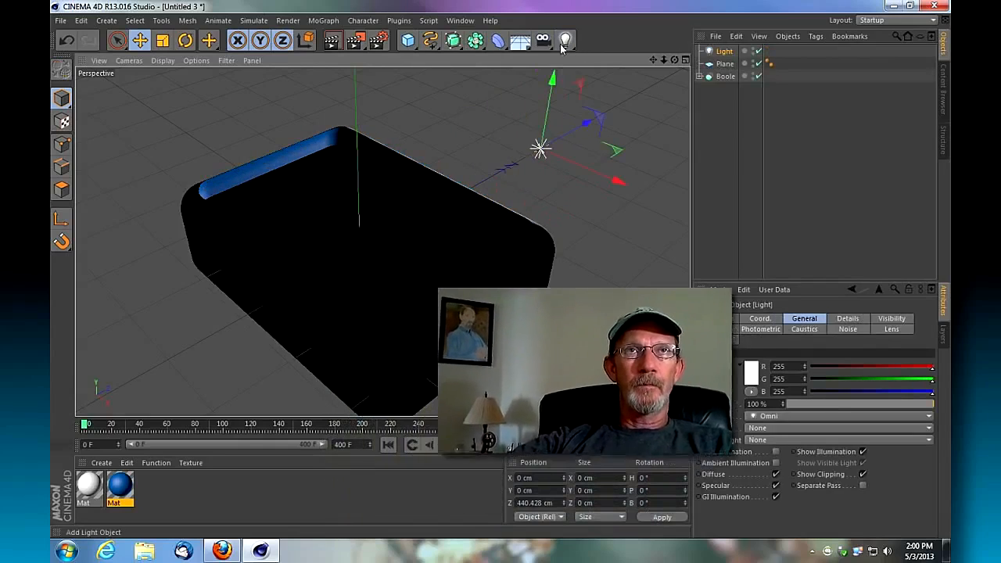
pyautogui.click(567, 40)
pyautogui.moveTo(480, 229); pyautogui.dragTo(169, 363)
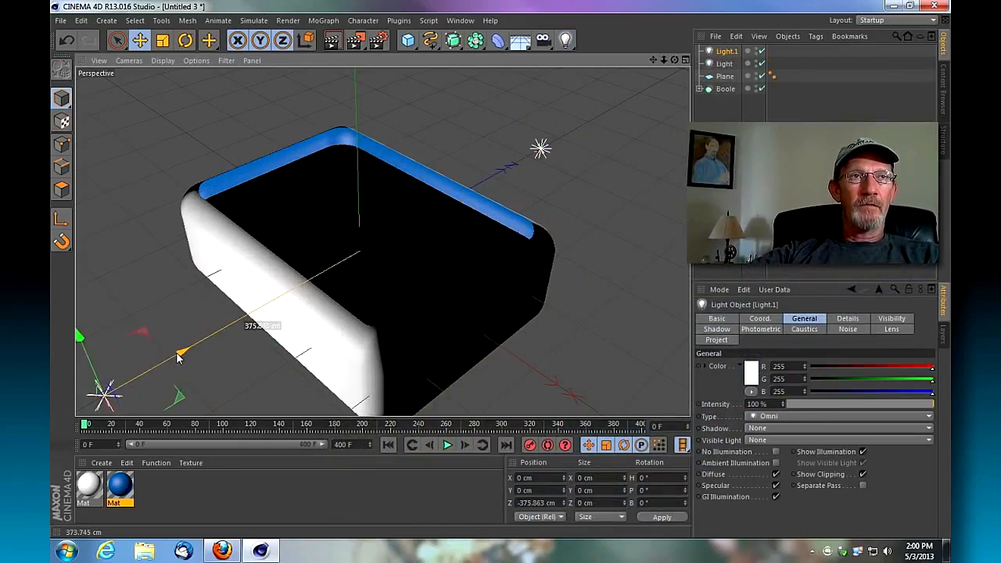
pyautogui.click(566, 39)
pyautogui.moveTo(420, 295); pyautogui.dragTo(582, 398)
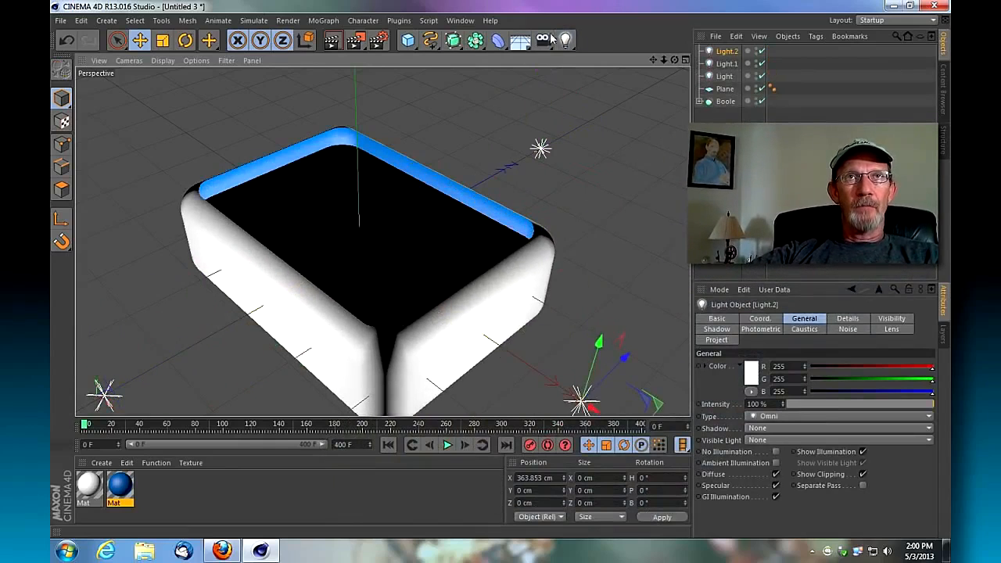
# Spread the lights farther out, with Light.1 at about Z -473 cm and Light at about X 99, Y 144 cm.
pyautogui.scroll(-5, 657, 71)
pyautogui.moveTo(543, 362); pyautogui.dragTo(601, 405)
pyautogui.click(251, 320)
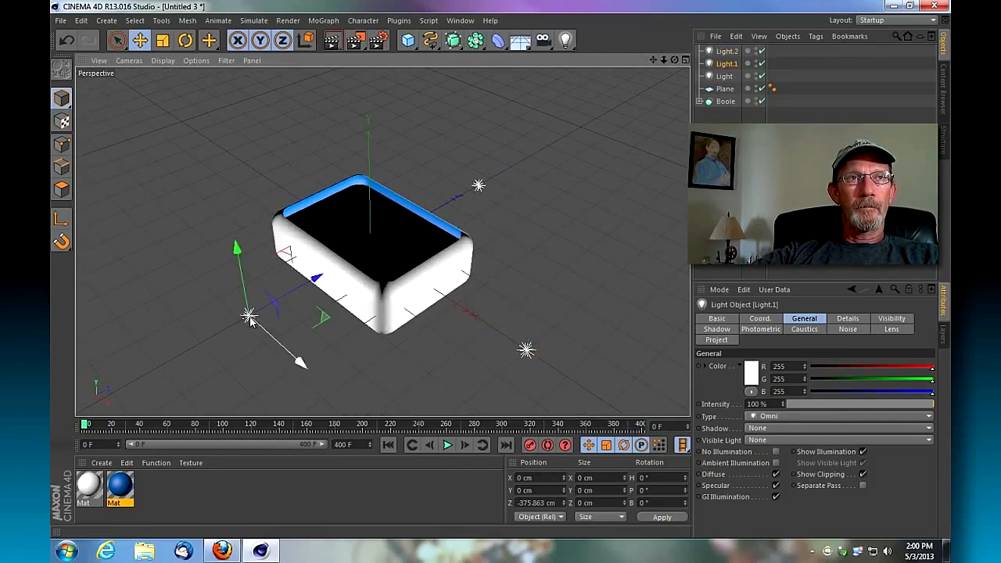
pyautogui.moveTo(310, 283); pyautogui.dragTo(301, 294)
pyautogui.click(479, 185)
pyautogui.moveTo(524, 153); pyautogui.dragTo(572, 118)
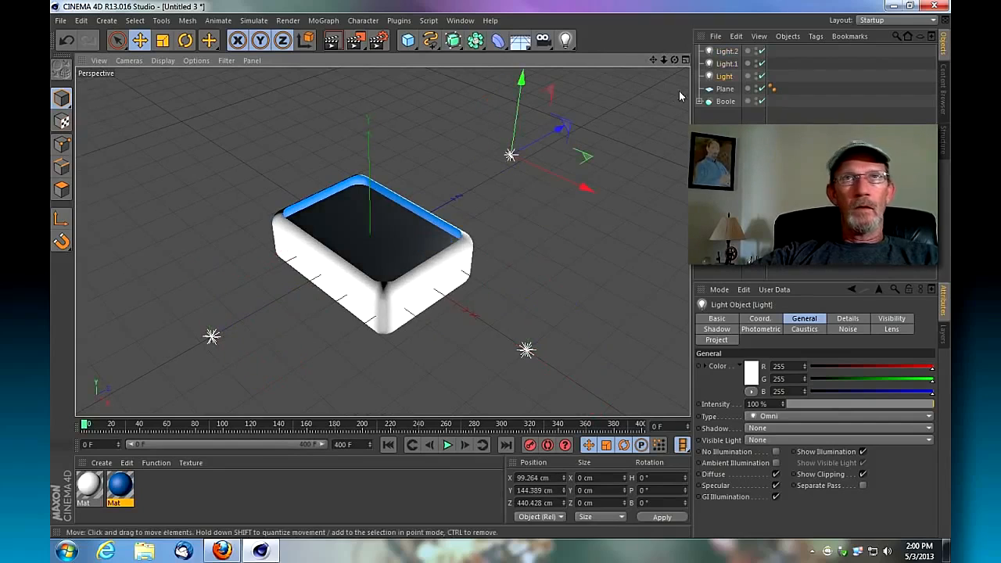
# Raise all three lights together by about 478 cm, high above the box.
pyautogui.keyDown('shift'); pyautogui.click(726, 65); pyautogui.keyUp('shift')
pyautogui.keyDown('shift'); pyautogui.click(727, 53); pyautogui.keyUp('shift')
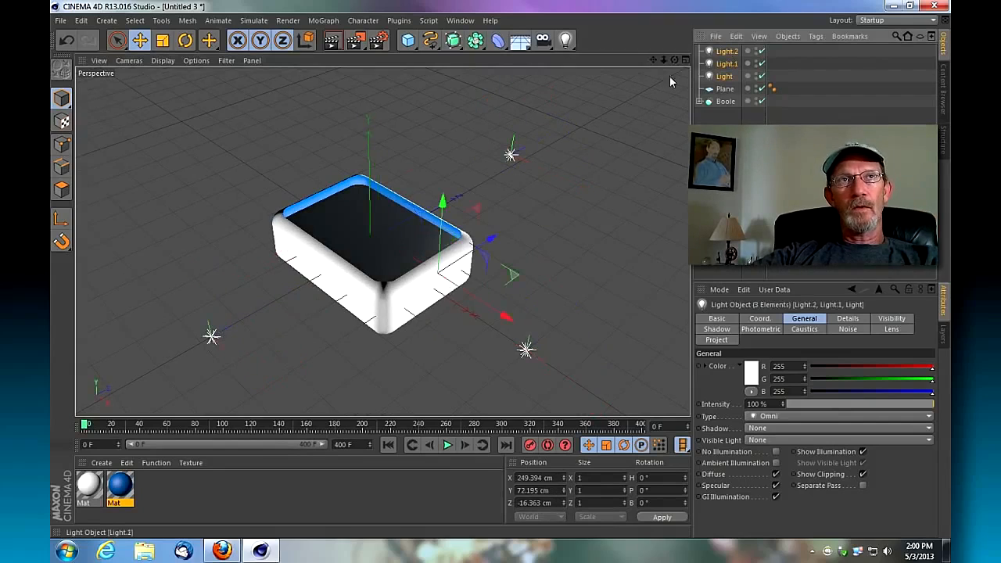
pyautogui.moveTo(444, 207); pyautogui.dragTo(466, 178)
pyautogui.moveTo(653, 60); pyautogui.dragTo(647, 222)
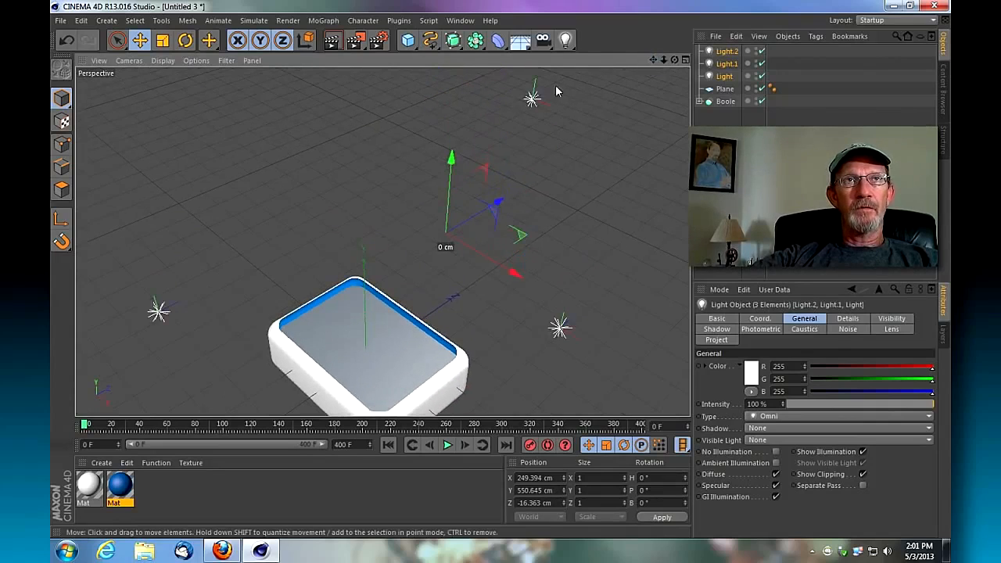
# Give the back light, Light, soft shadow maps with a shadow density of 85%.
pyautogui.click(531, 97)
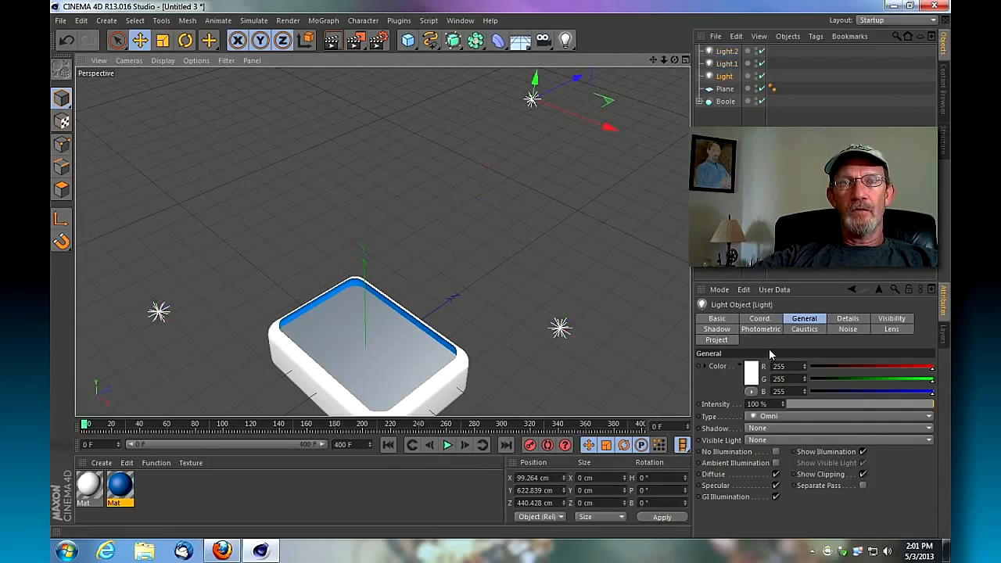
pyautogui.click(717, 329)
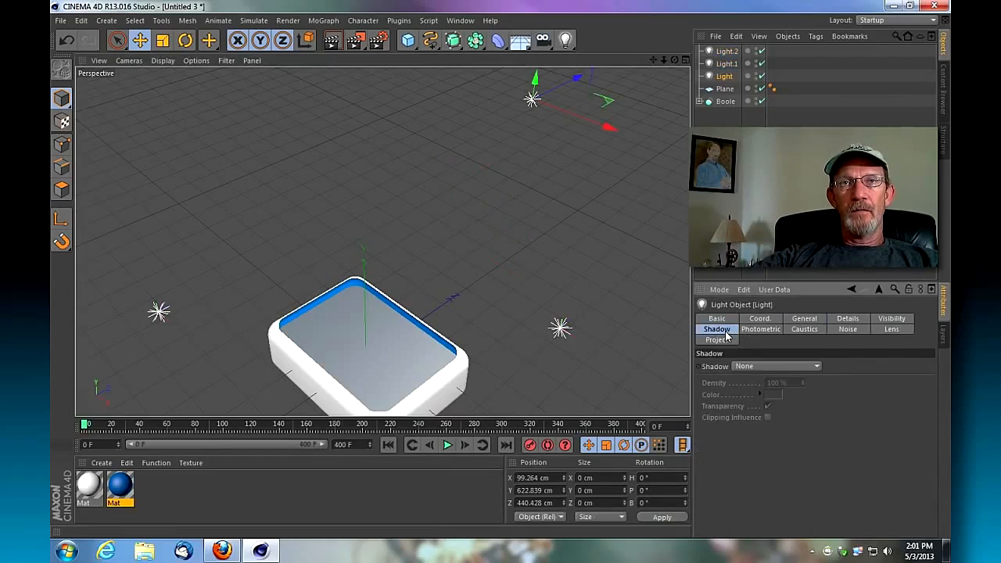
pyautogui.click(769, 368)
pyautogui.click(751, 390)
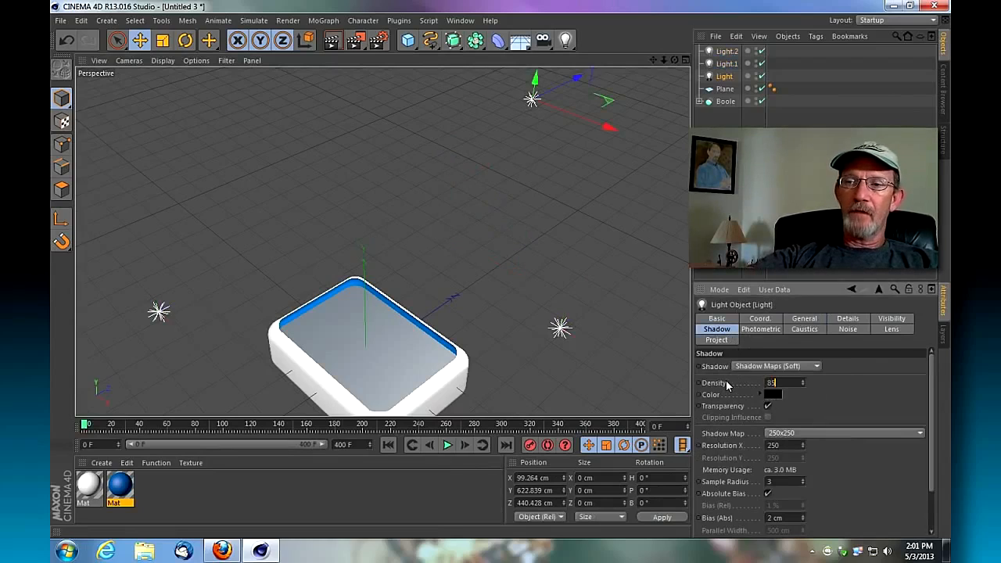
pyautogui.press('Return')
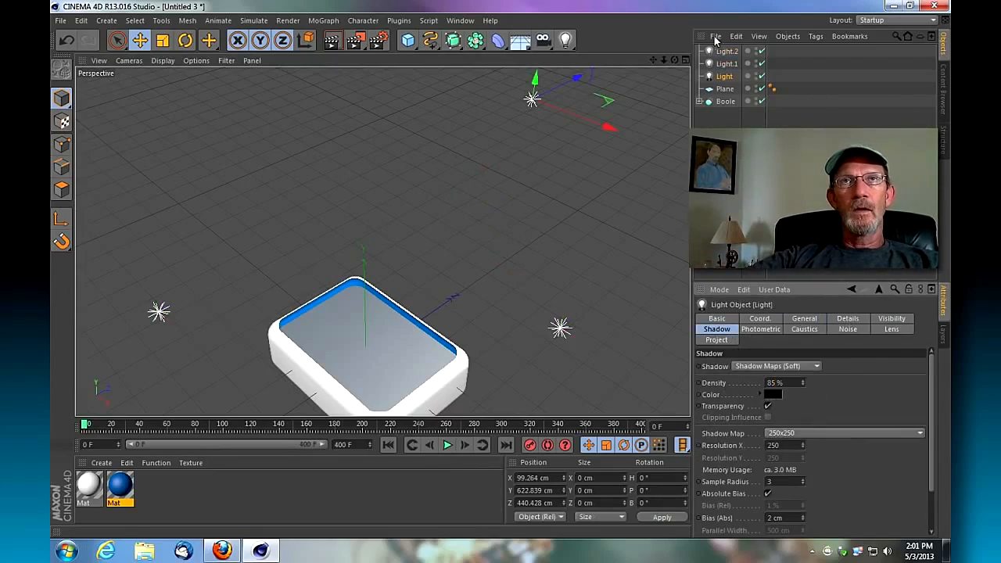
# Set the intensity of Light.1 and Light.2 to 60% and render a closer view of the box.
pyautogui.click(722, 66)
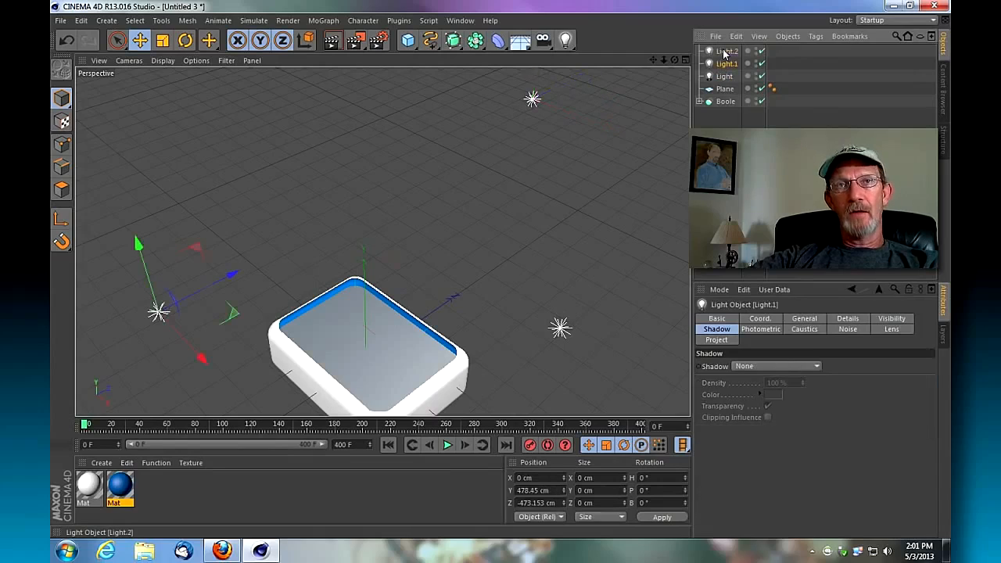
pyautogui.keyDown('ctrl'); pyautogui.click(723, 52); pyautogui.keyUp('ctrl')
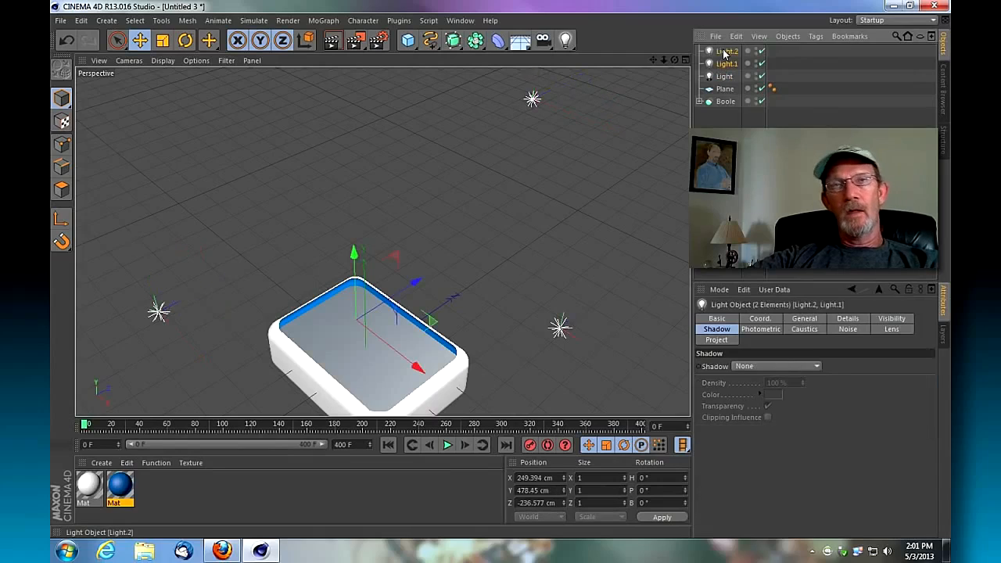
pyautogui.click(805, 319)
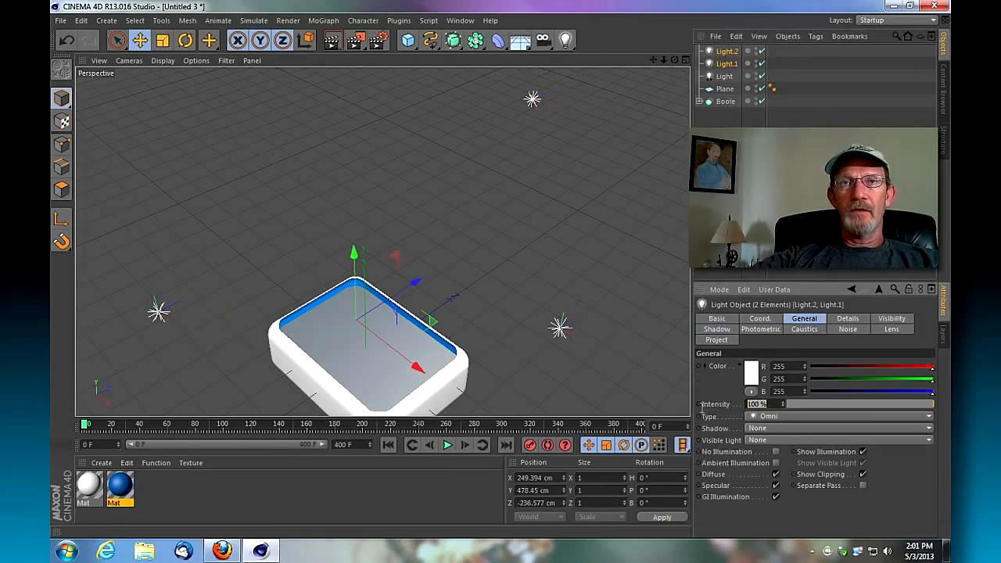
pyautogui.write('6')
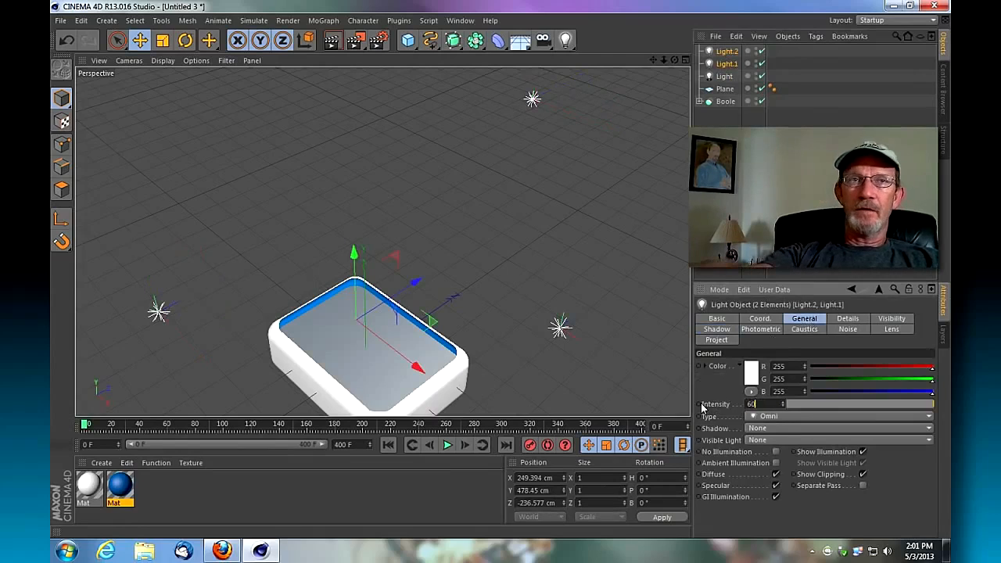
pyautogui.write('0')
pyautogui.press('Return')
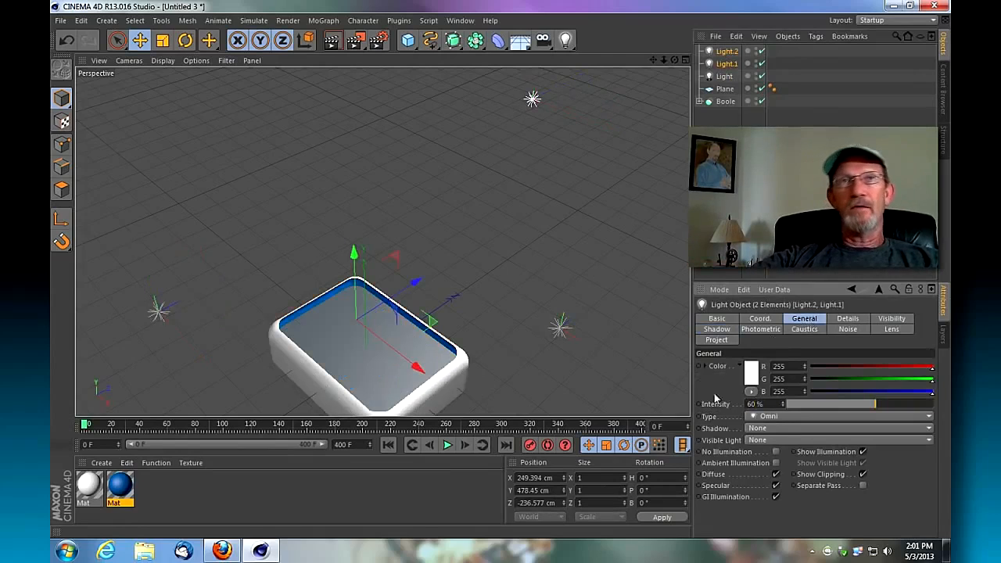
pyautogui.moveTo(675, 60); pyautogui.dragTo(666, 15)
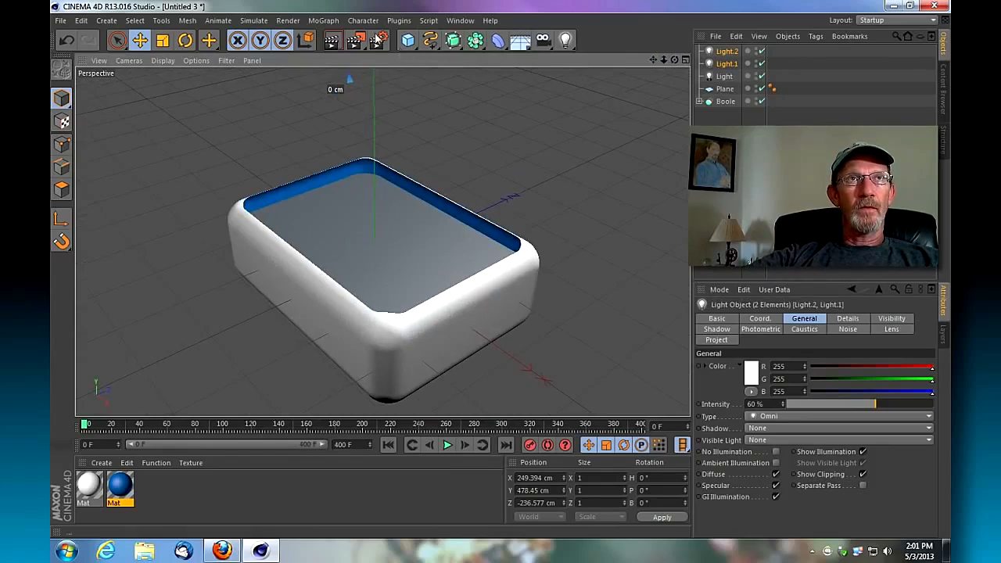
pyautogui.click(332, 40)
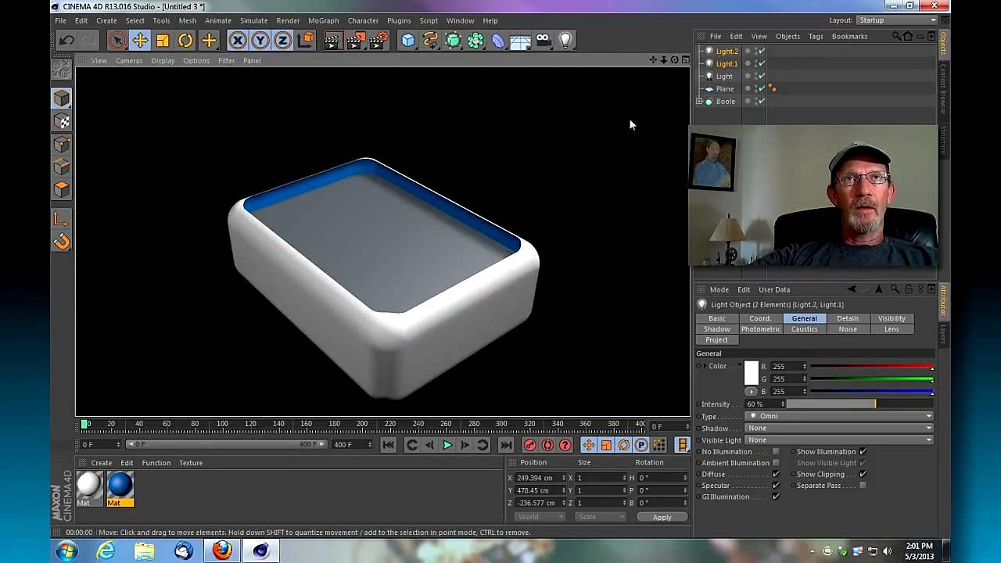
# Add a Cube and shape it into a flat floor slab about 792 by 29 by 774 cm.
pyautogui.moveTo(664, 61); pyautogui.dragTo(637, 75)
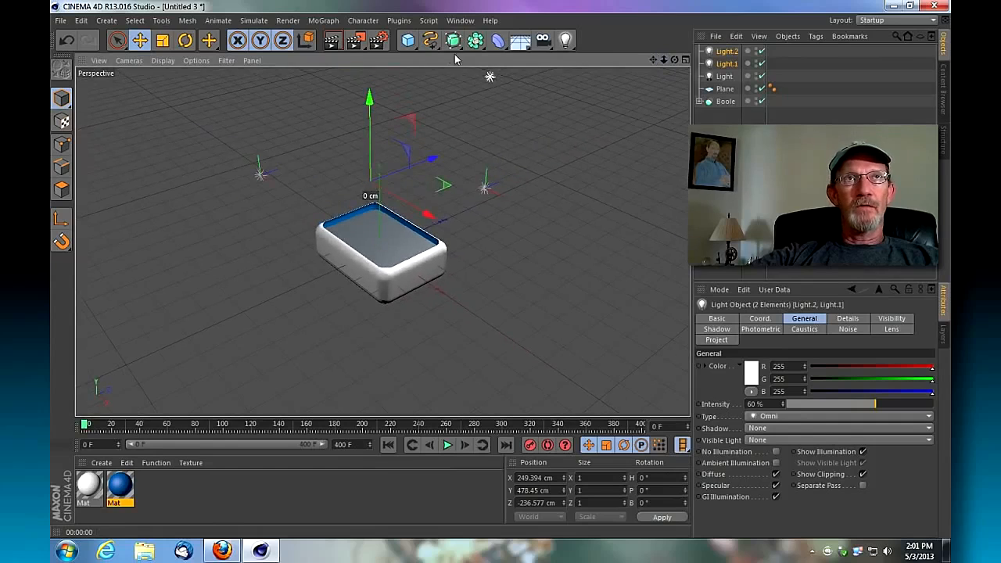
pyautogui.moveTo(413, 45); pyautogui.dragTo(518, 49)
pyautogui.moveTo(403, 245); pyautogui.dragTo(477, 276)
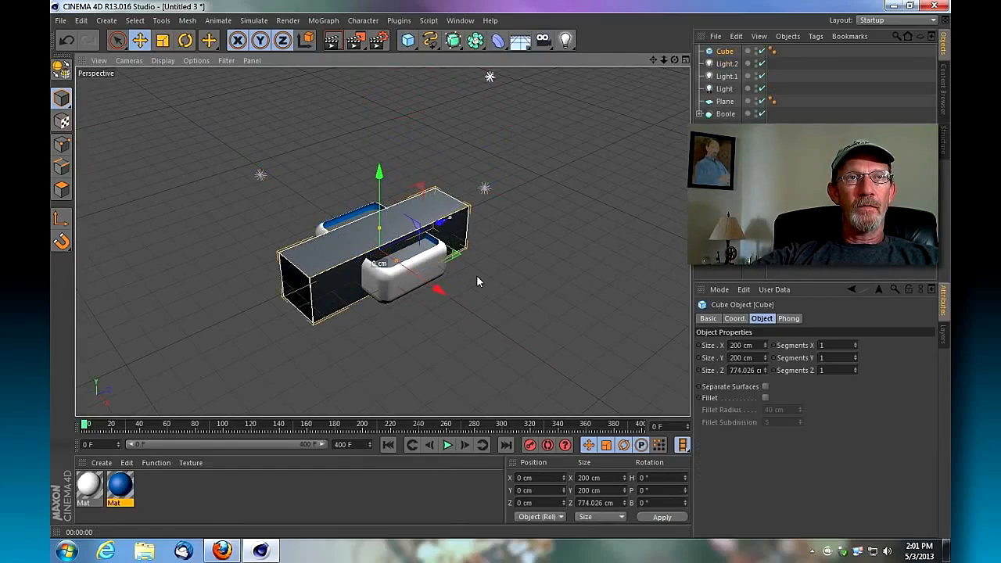
pyautogui.moveTo(434, 287); pyautogui.dragTo(453, 292)
pyautogui.moveTo(382, 227); pyautogui.dragTo(384, 261)
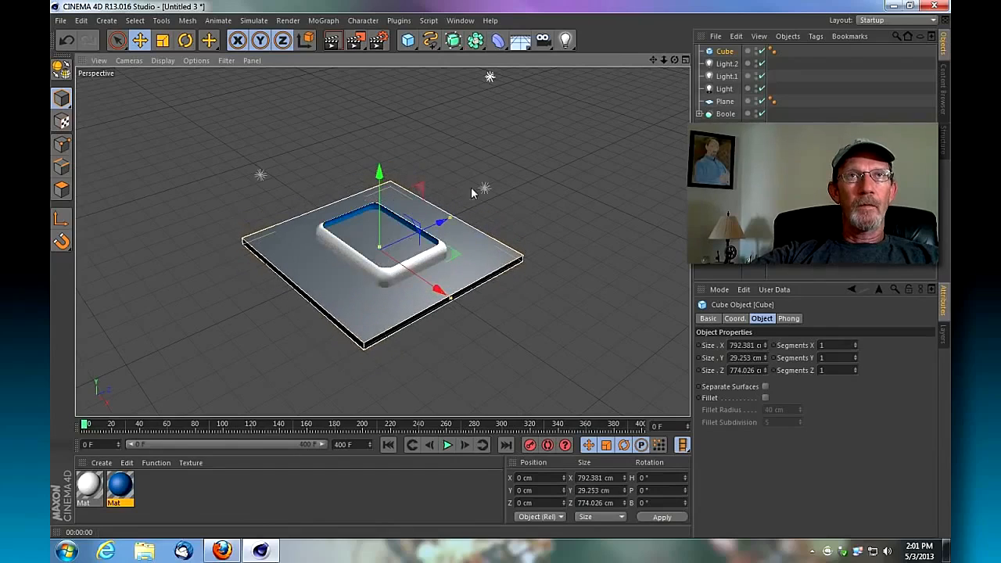
# Lower the floor slab to about Y -95 cm so its top meets the underside of the box in the front view.
pyautogui.moveTo(665, 59); pyautogui.dragTo(441, 69)
pyautogui.moveTo(372, 181); pyautogui.dragTo(373, 228)
pyautogui.click(685, 59)
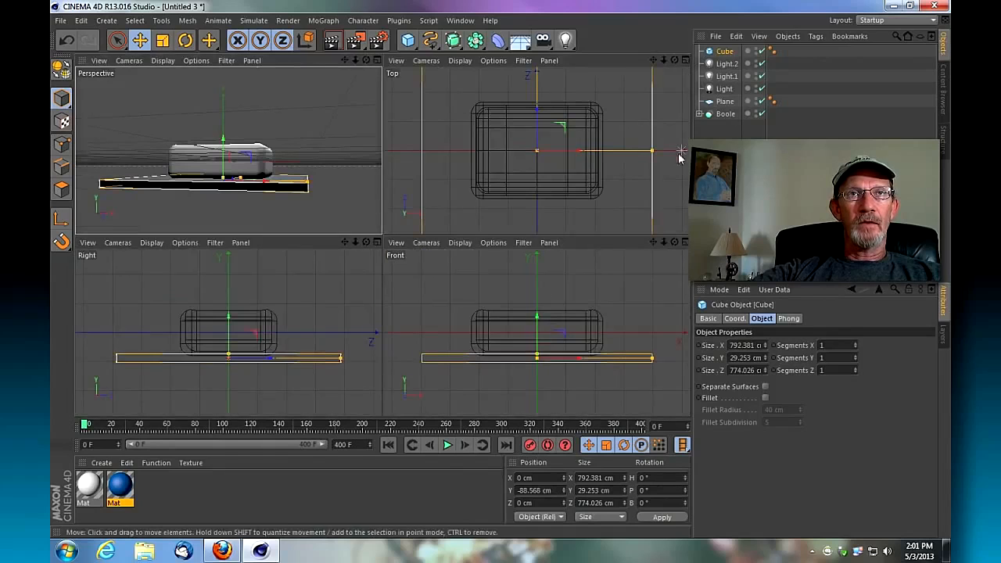
pyautogui.click(686, 246)
pyautogui.moveTo(664, 60); pyautogui.dragTo(478, 276)
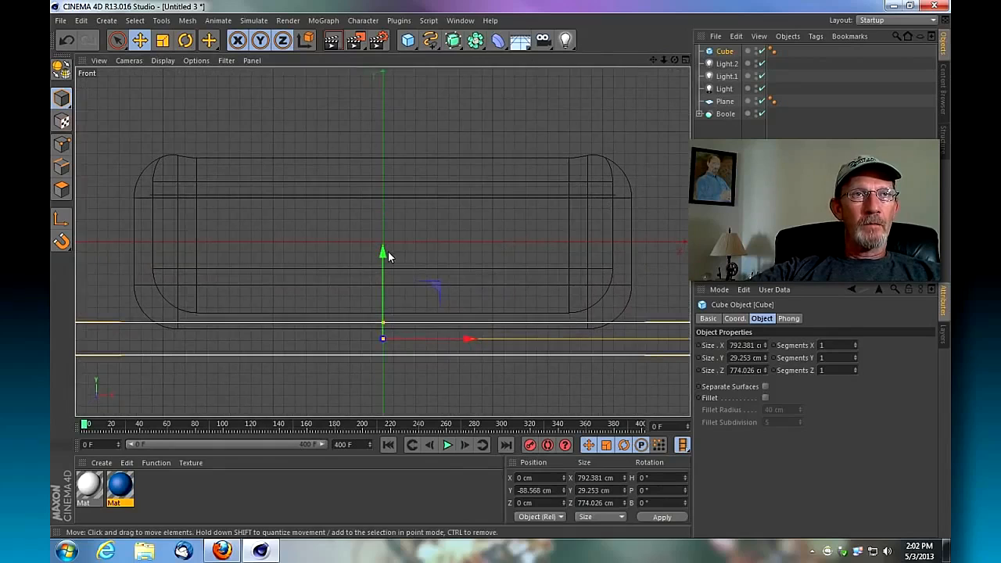
pyautogui.moveTo(389, 256); pyautogui.dragTo(383, 263)
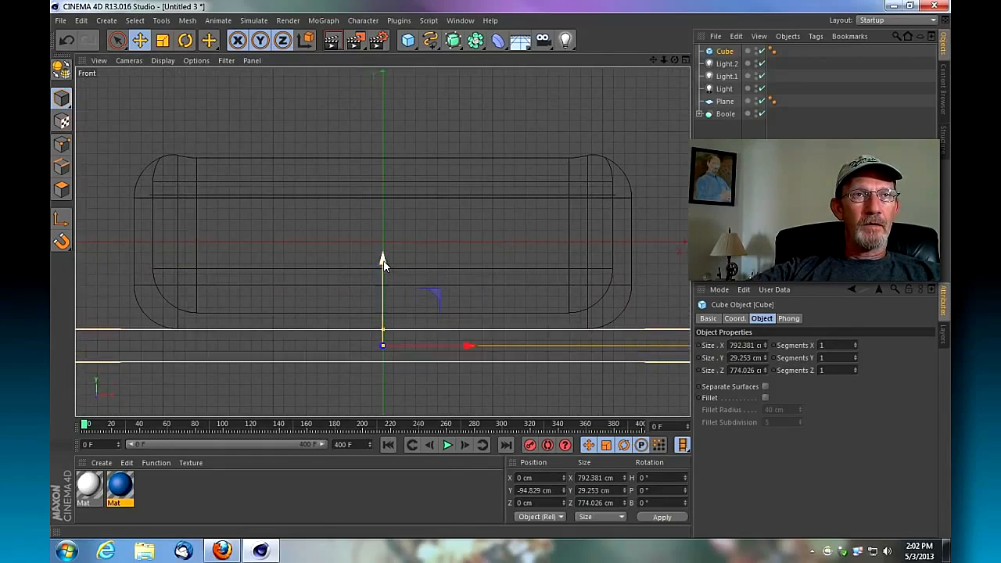
# Render the box on the floor slab in the perspective view, once from a distance and once closer up.
pyautogui.click(685, 60)
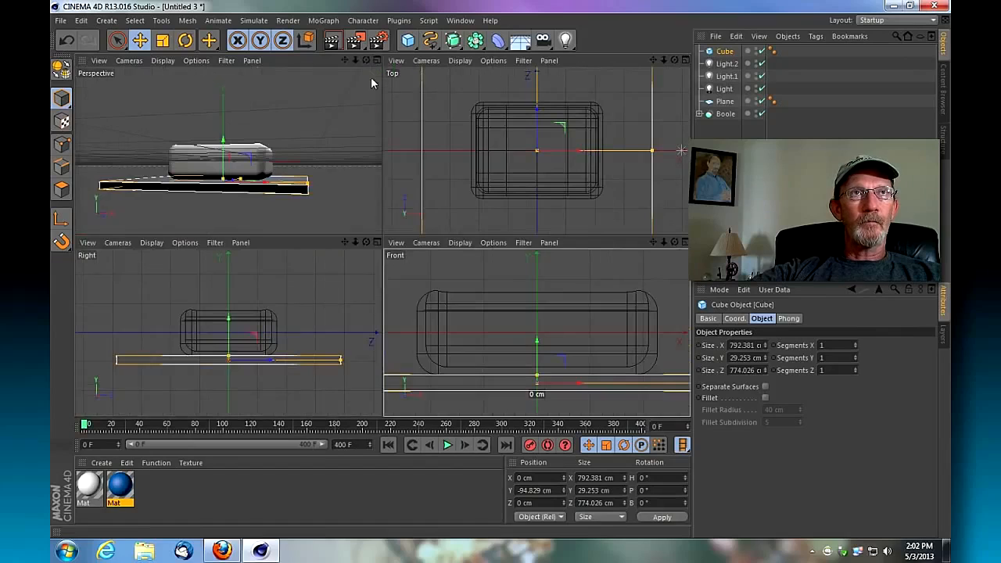
pyautogui.click(378, 60)
pyautogui.moveTo(675, 59); pyautogui.dragTo(731, 37)
pyautogui.click(332, 40)
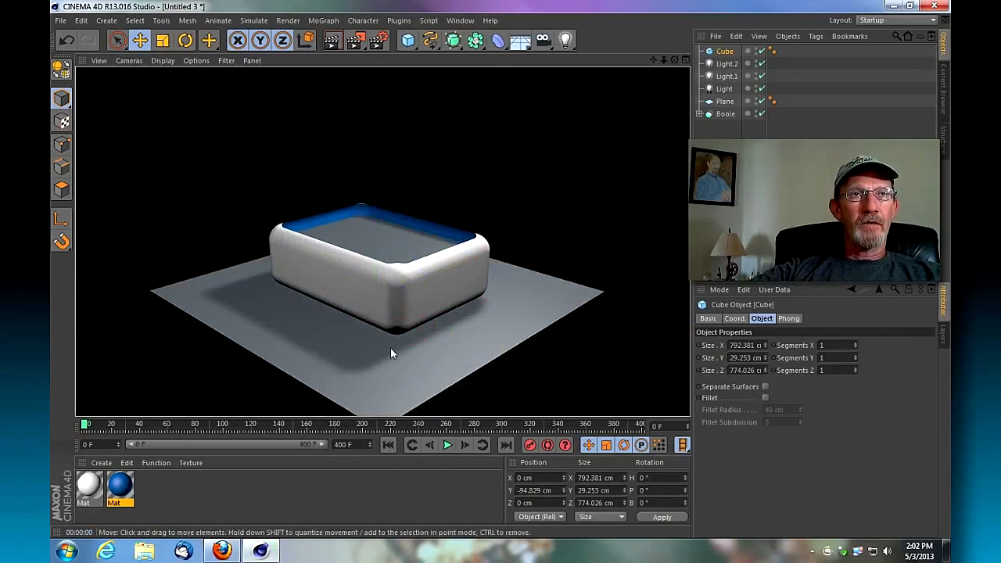
pyautogui.moveTo(664, 60); pyautogui.dragTo(706, 108)
pyautogui.click(332, 40)
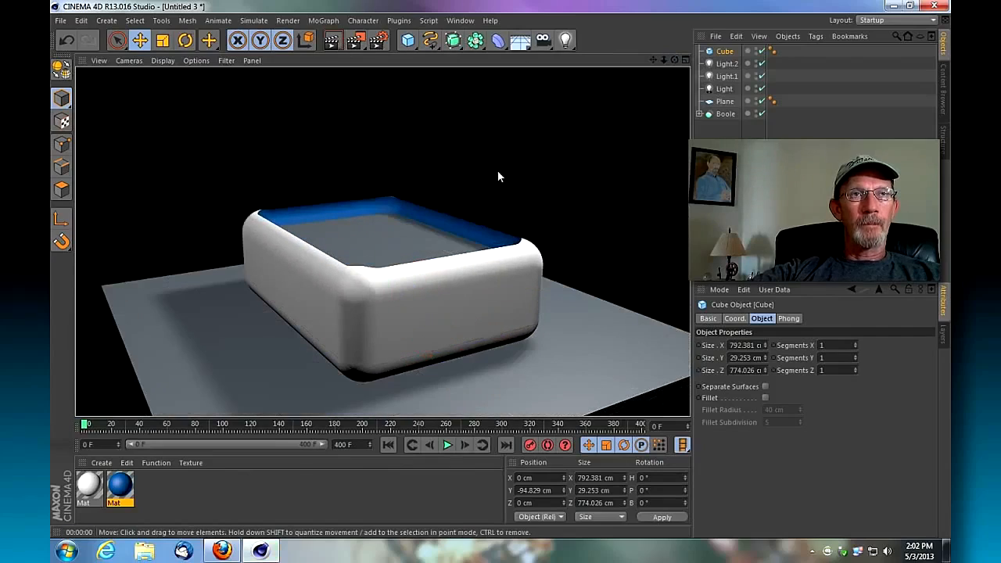
# Apply the white material to the floor slab and render the perspective view.
pyautogui.moveTo(674, 60); pyautogui.dragTo(676, 92)
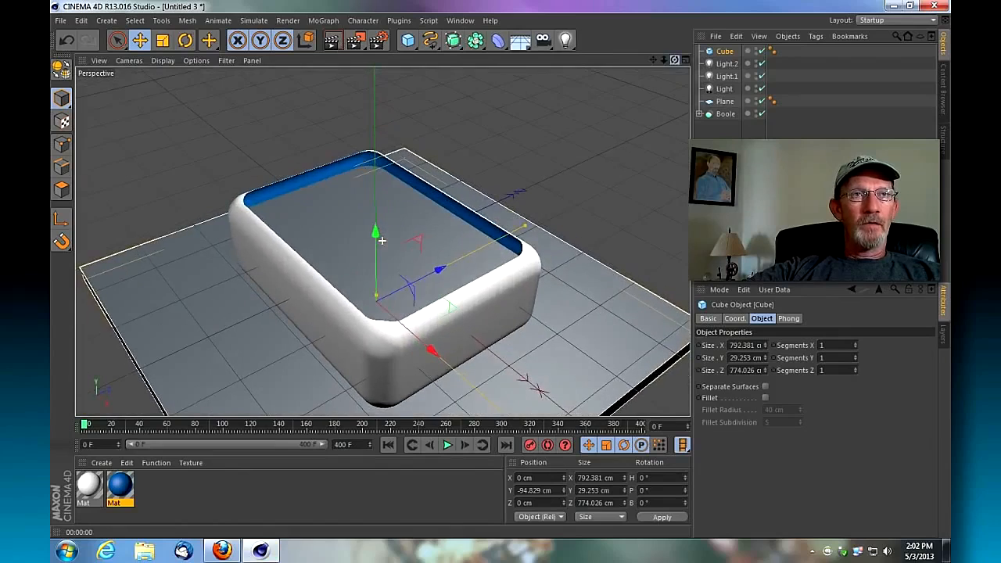
pyautogui.click(239, 476)
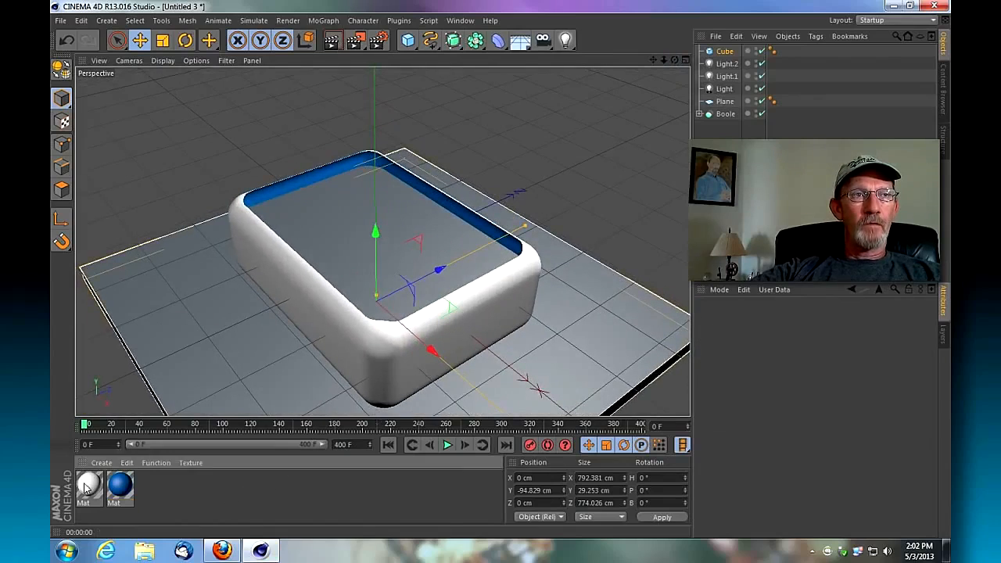
pyautogui.moveTo(188, 344); pyautogui.dragTo(189, 341)
pyautogui.click(331, 40)
pyautogui.moveTo(674, 60)
pyautogui.mouseDown()
pyautogui.moveTo(610, 27)
pyautogui.moveTo(626, 66)
pyautogui.moveTo(690, 100)
pyautogui.moveTo(675, 60)
pyautogui.mouseUp()
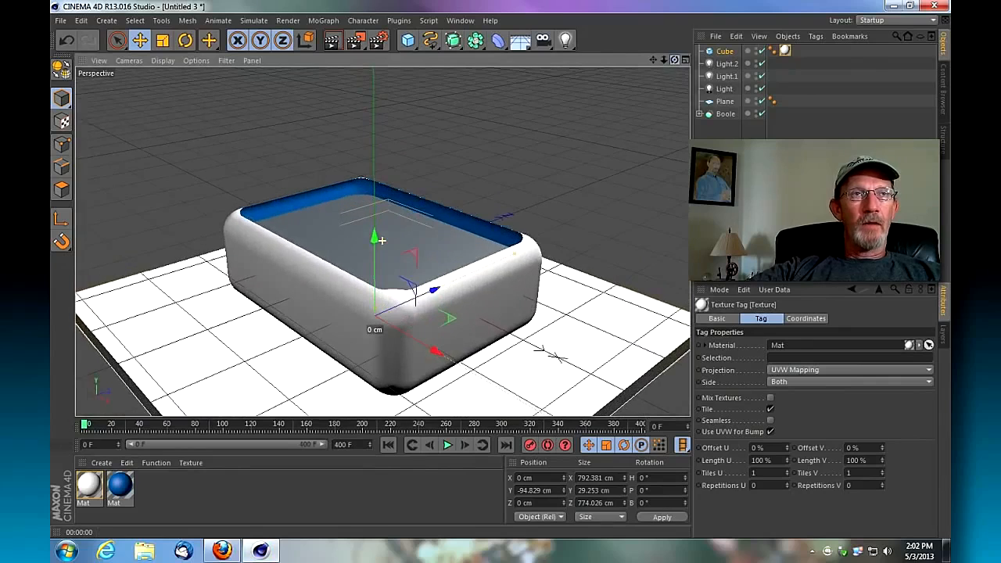
# Rename the Plane object as "water surface".
pyautogui.click(725, 102)
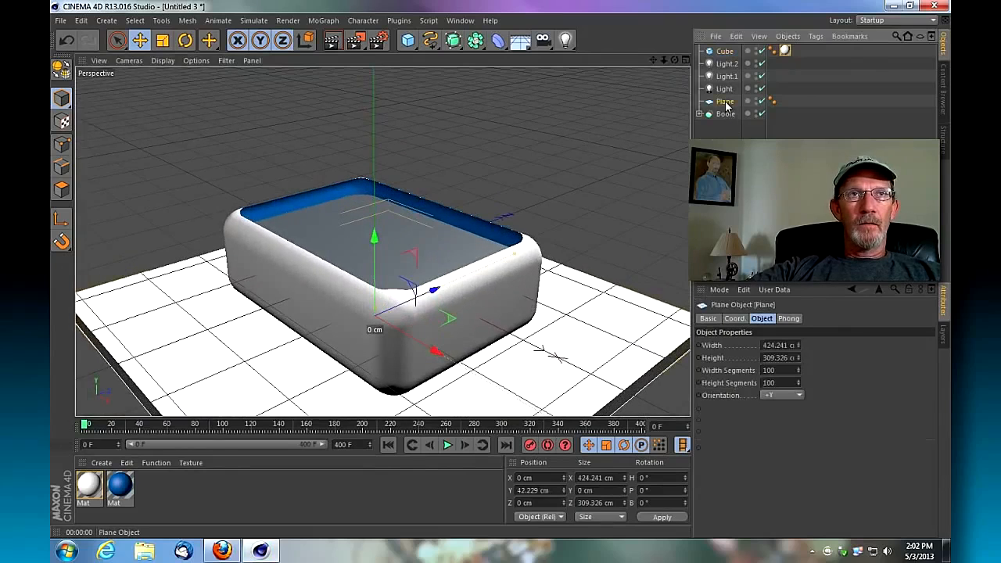
pyautogui.doubleClick(725, 102)
pyautogui.write('wa')
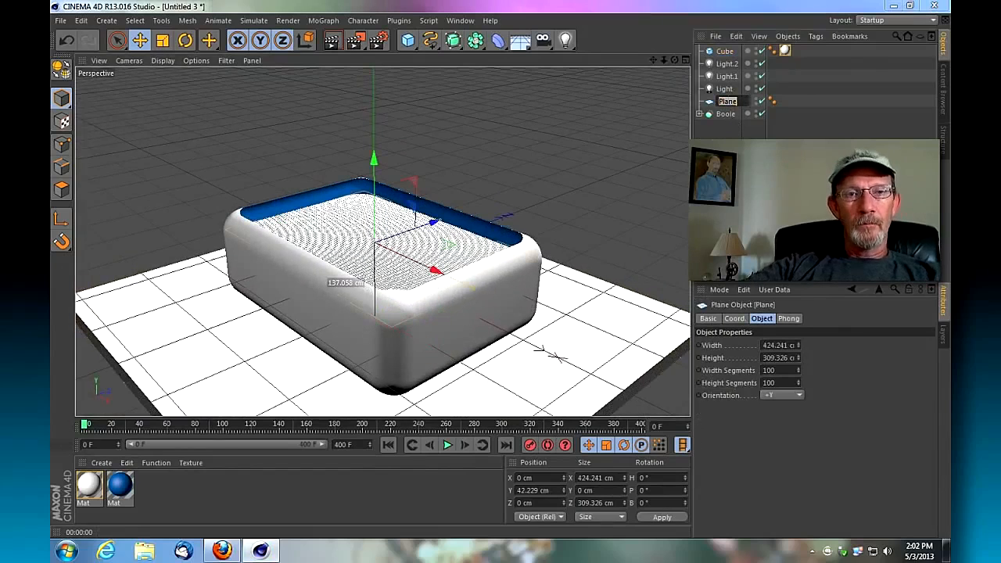
pyautogui.write('ter s')
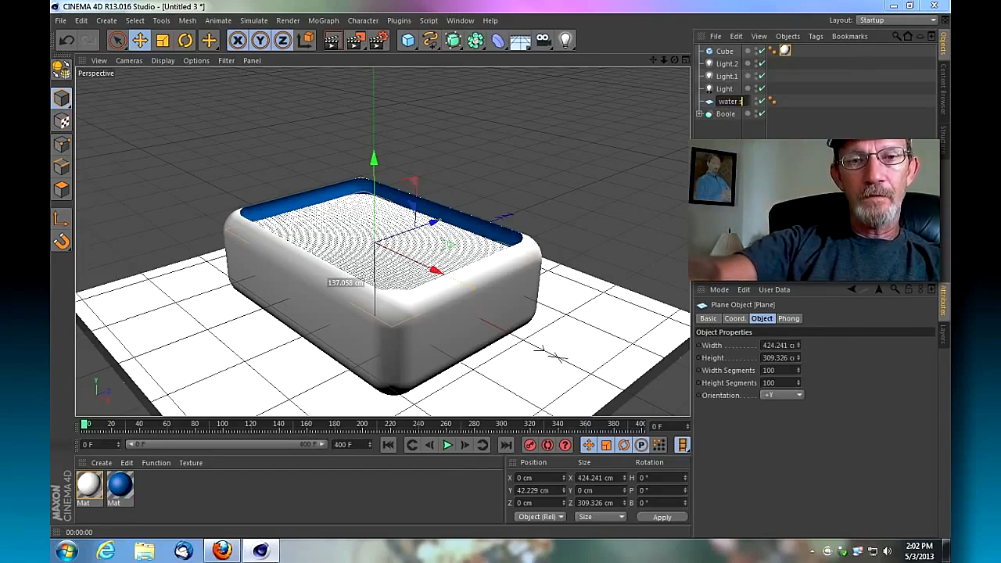
pyautogui.write('urface')
pyautogui.press('Return')
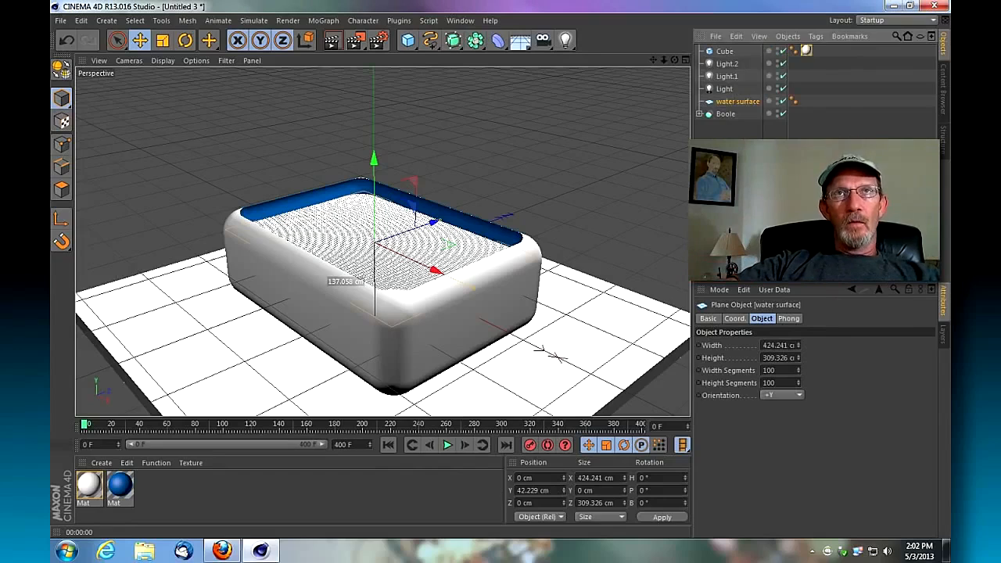
# Group the three lights under one null object and name the group "lights".
pyautogui.click(731, 89)
pyautogui.keyDown('shift'); pyautogui.click(727, 64); pyautogui.keyUp('shift')
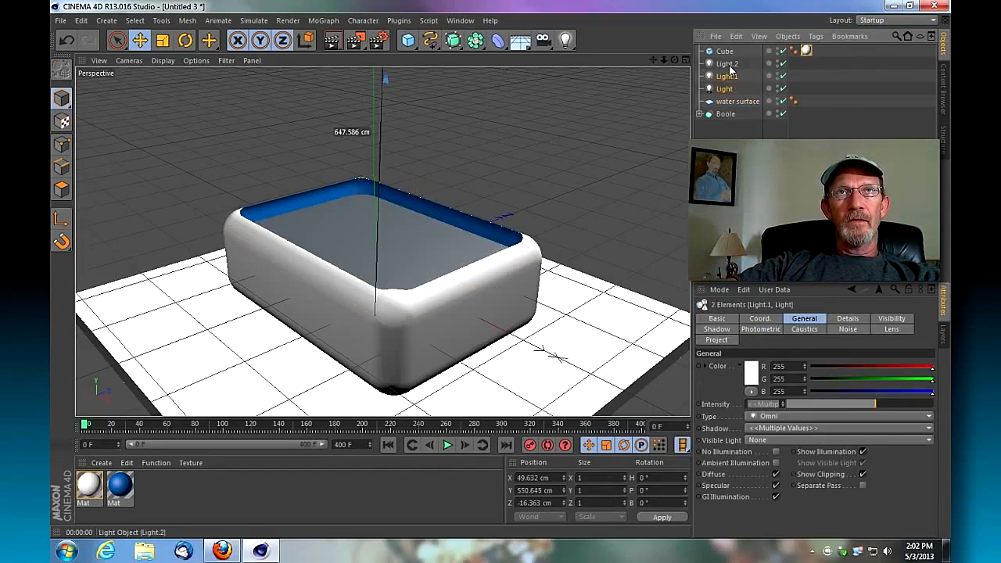
pyautogui.rightClick(728, 66)
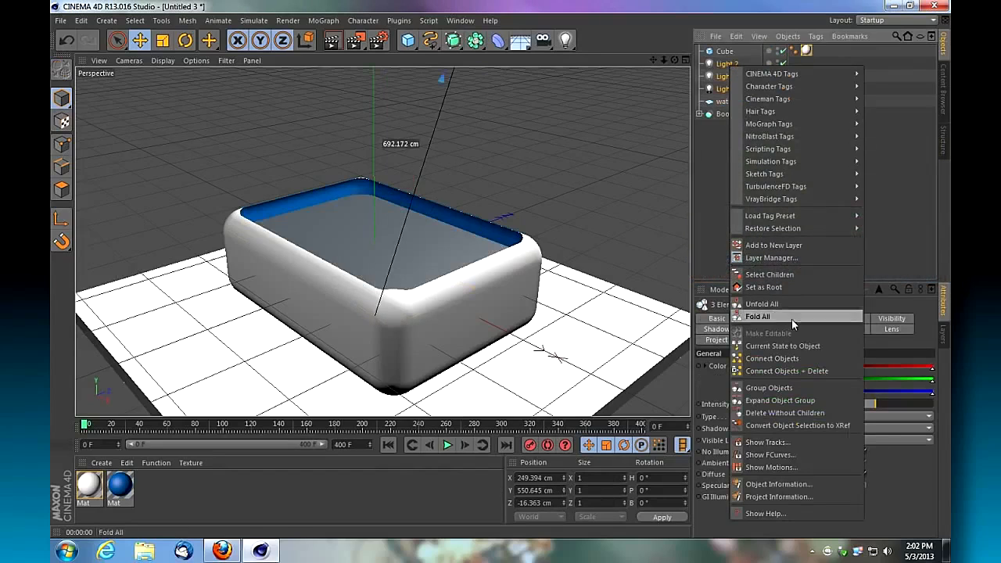
pyautogui.click(771, 387)
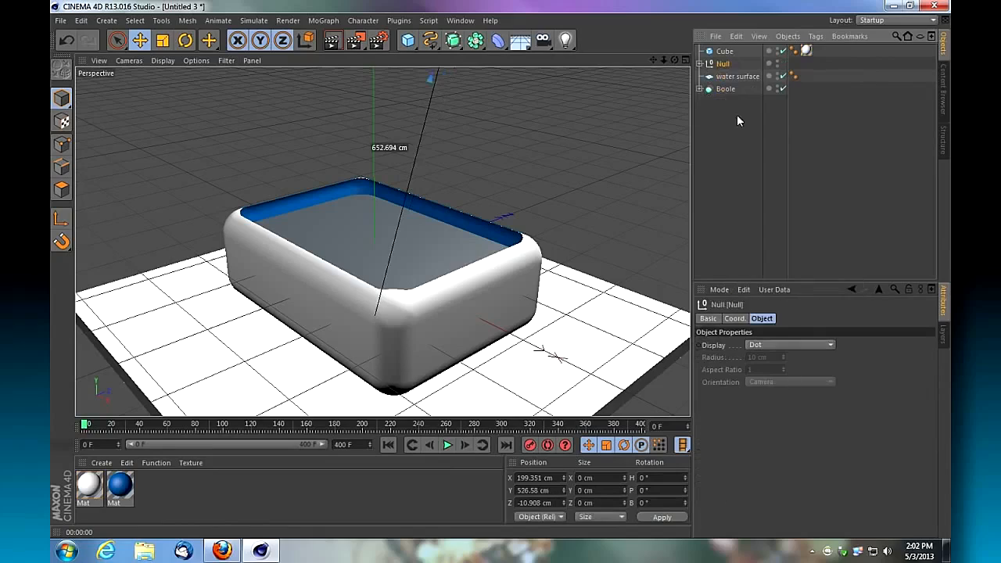
pyautogui.doubleClick(724, 64)
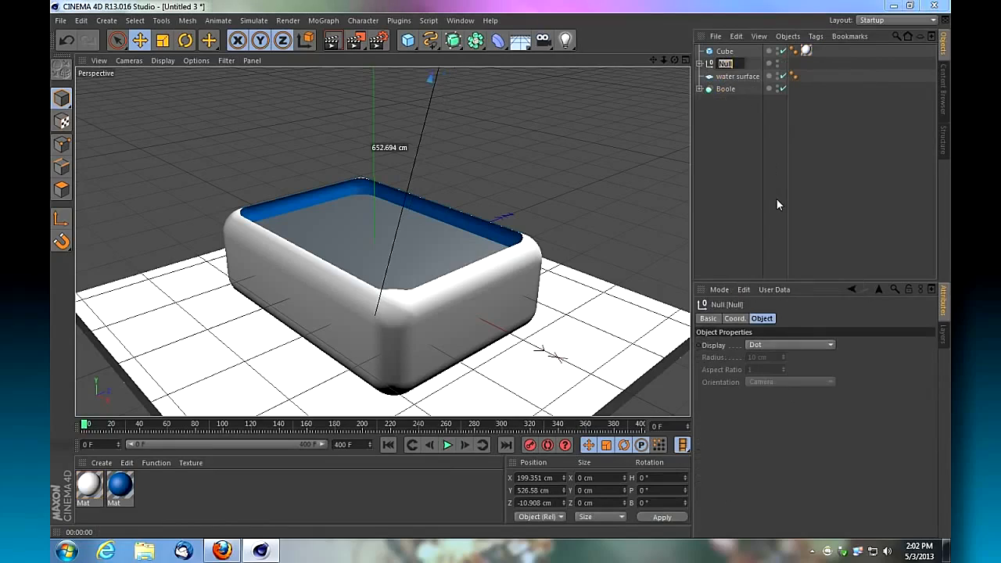
pyautogui.write('lights')
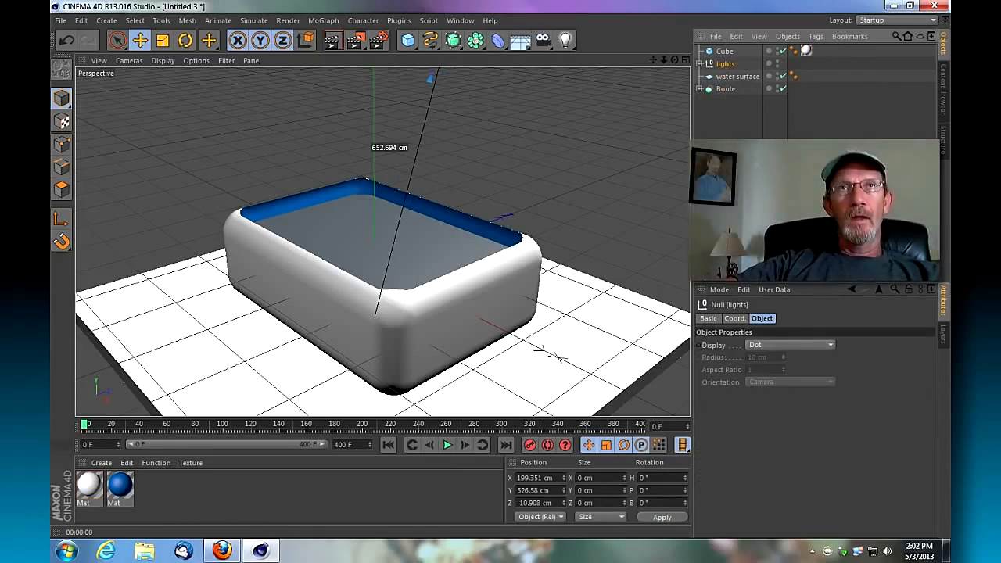
pyautogui.click(734, 118)
# Rename the Cube that serves as the slab under the box as "floor".
pyautogui.click(724, 89)
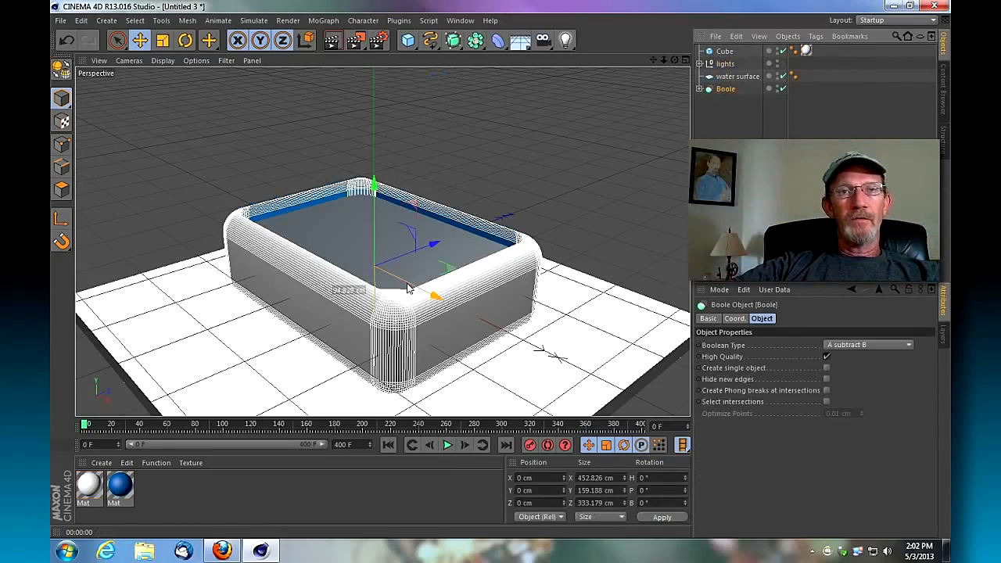
pyautogui.click(736, 78)
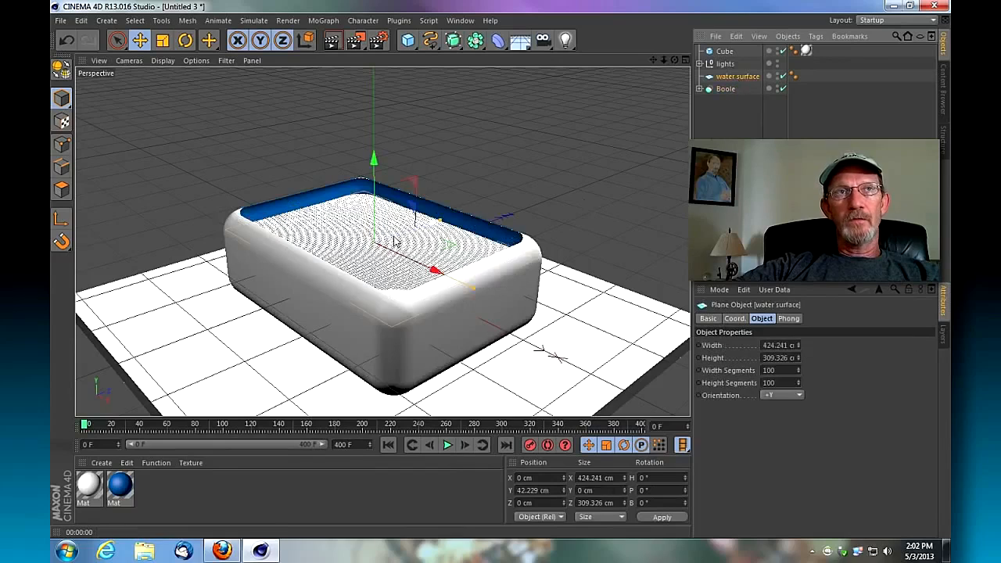
pyautogui.click(725, 52)
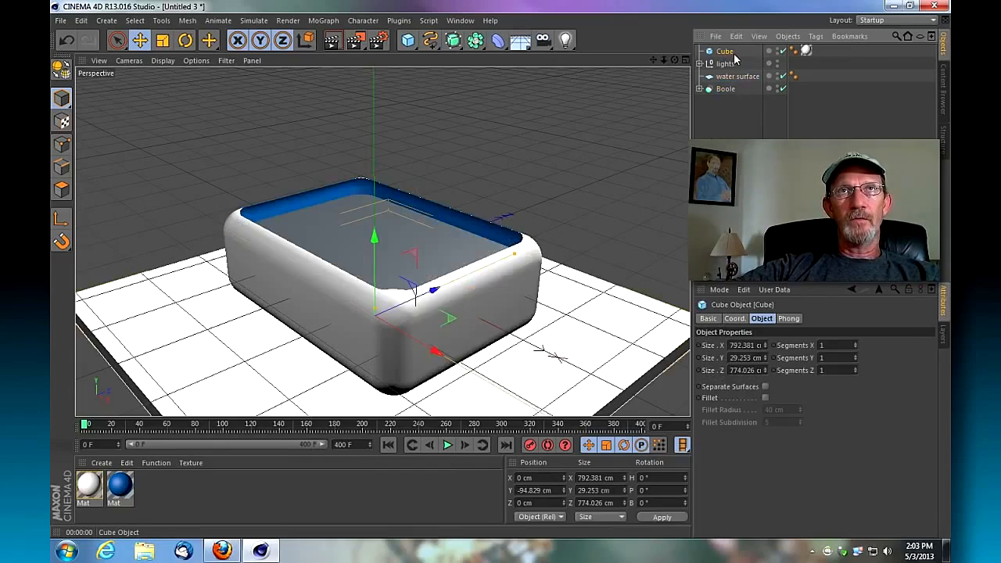
pyautogui.doubleClick(725, 53)
pyautogui.write('floo')
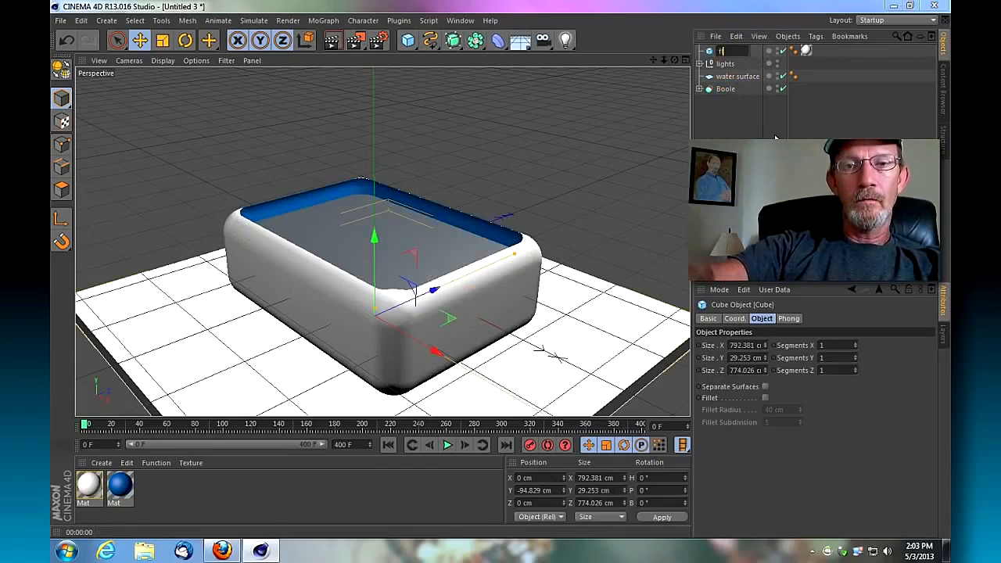
pyautogui.write('r')
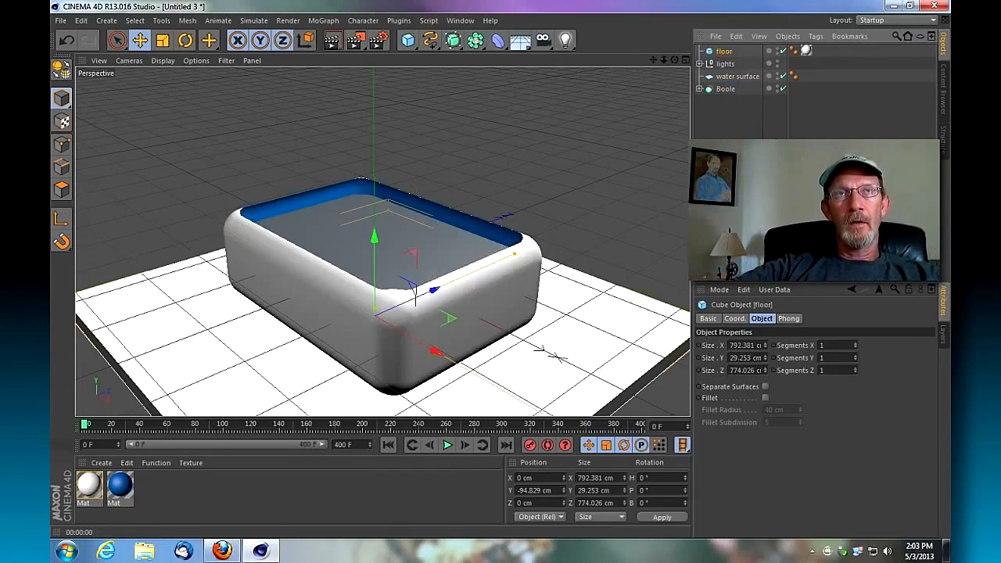
pyautogui.click(775, 135)
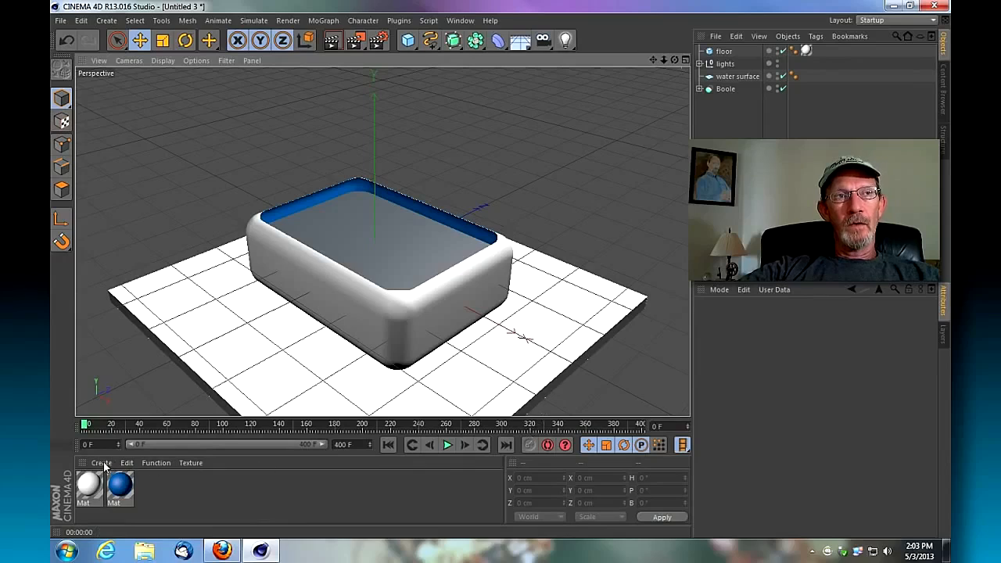
# Load the Liquid - Water Pool material preset from the Visualize liquid materials.
pyautogui.click(102, 462)
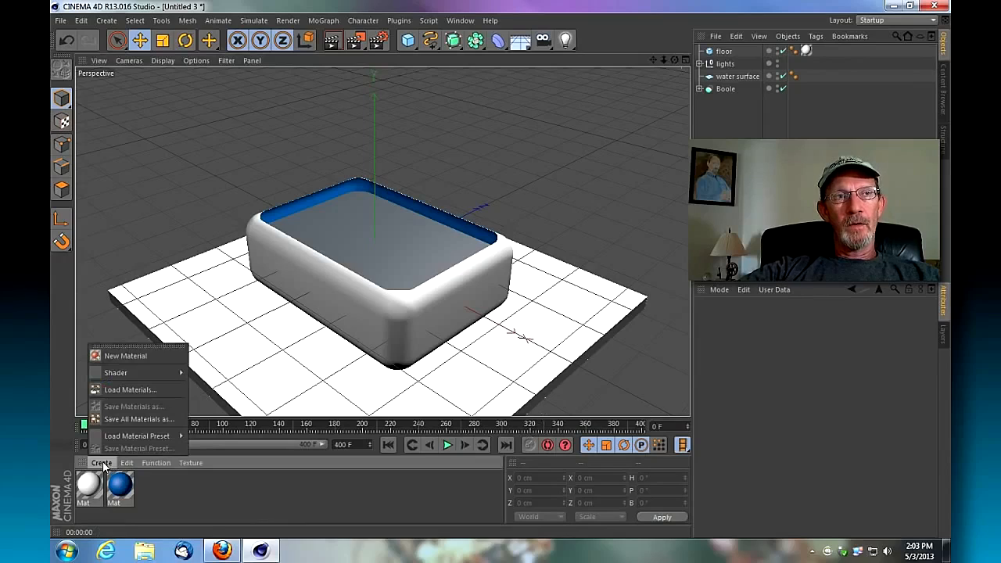
pyautogui.moveTo(120, 436)
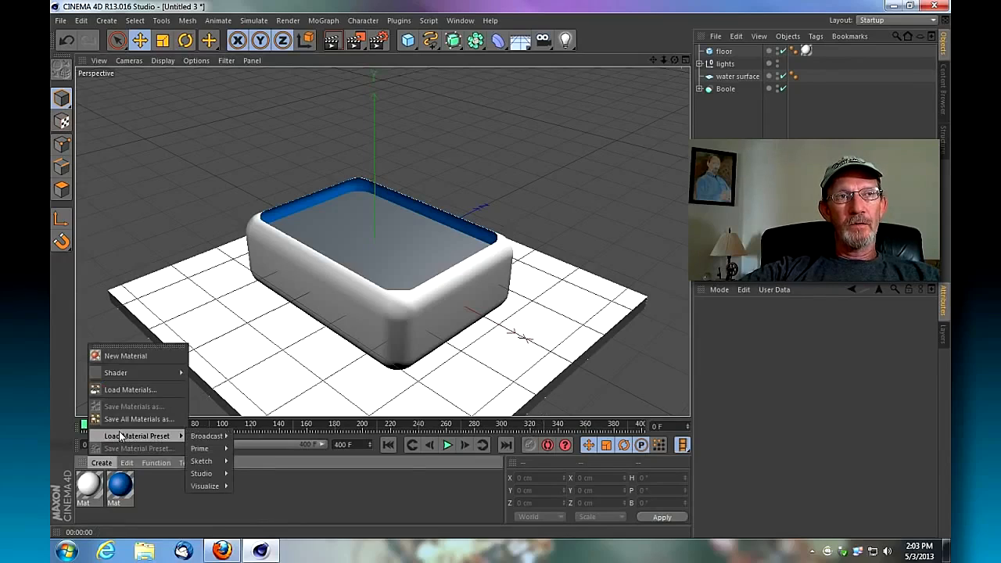
pyautogui.moveTo(213, 486)
pyautogui.moveTo(255, 485)
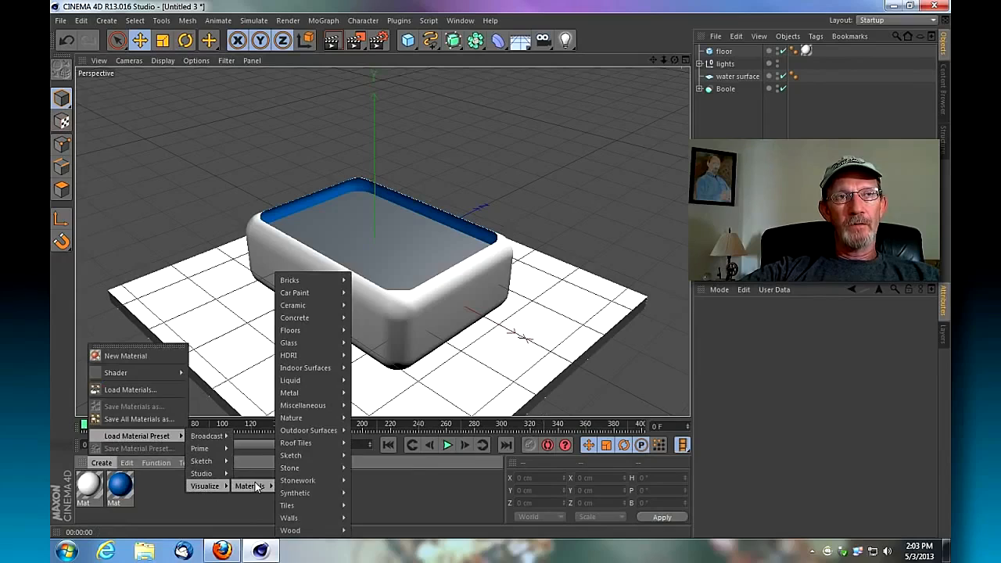
pyautogui.moveTo(291, 383)
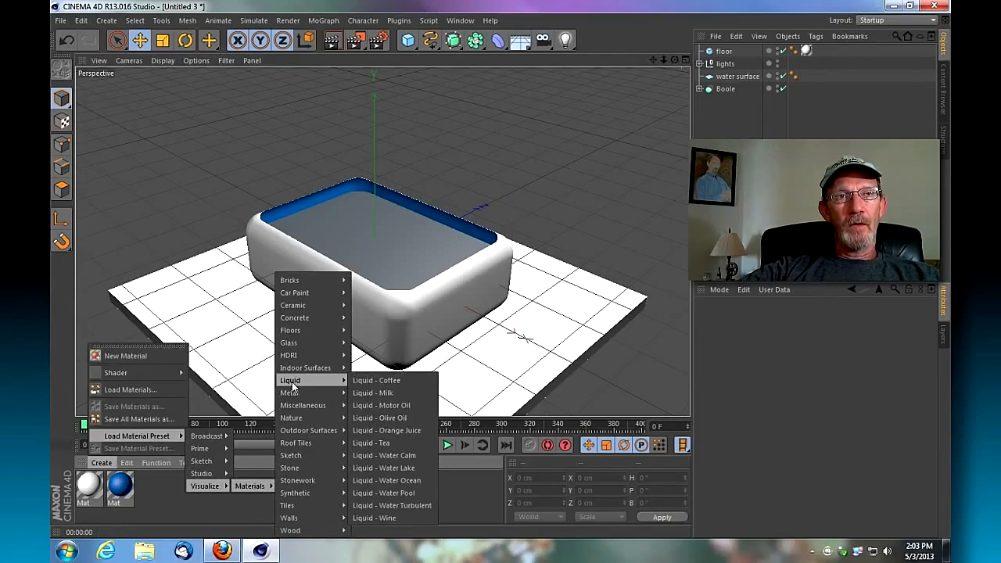
pyautogui.click(383, 493)
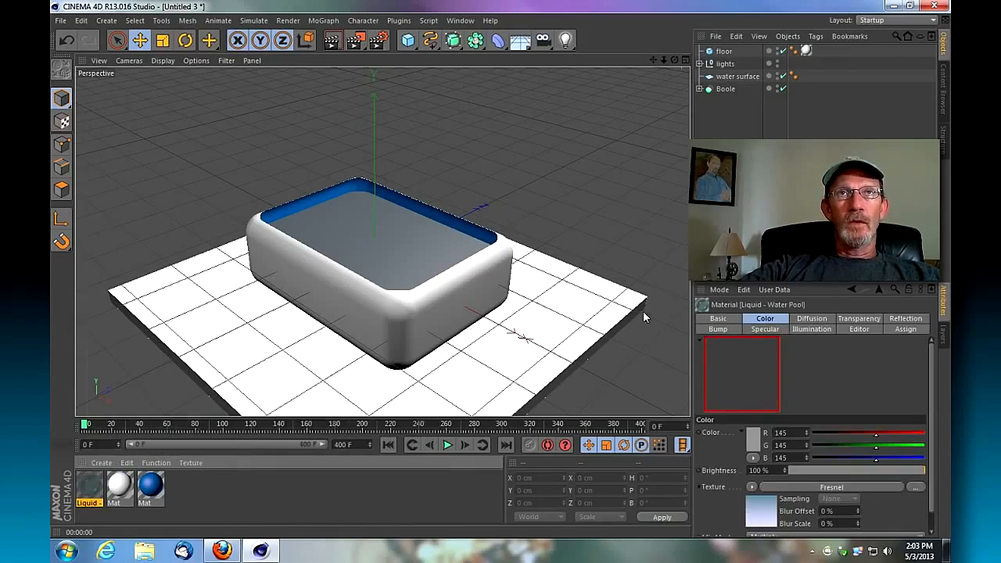
# Apply the Liquid - Water Pool material to the water surface plane and render a closer view of the box.
pyautogui.click(731, 76)
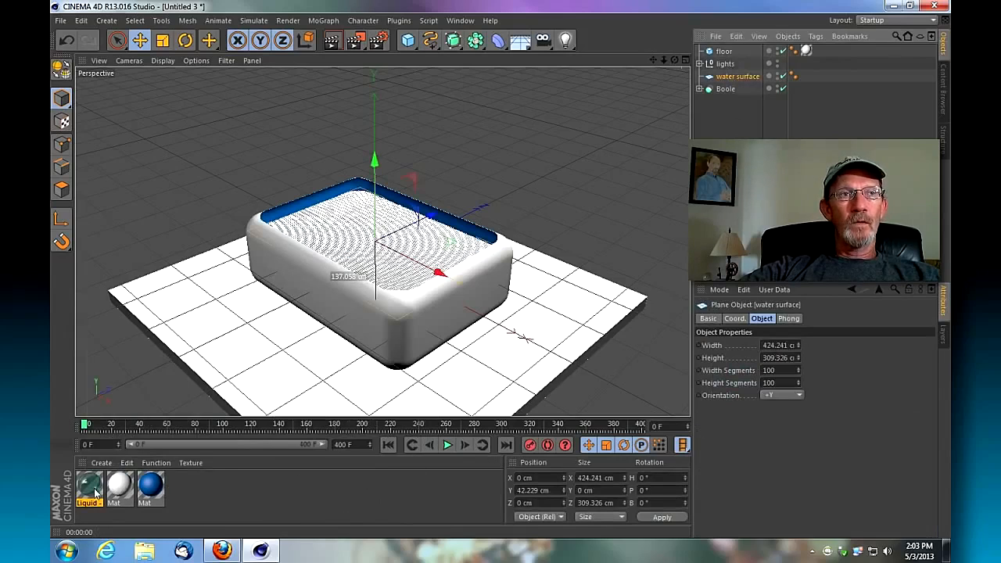
pyautogui.moveTo(90, 493); pyautogui.dragTo(105, 483)
pyautogui.moveTo(743, 77); pyautogui.dragTo(742, 75)
pyautogui.moveTo(664, 60); pyautogui.dragTo(704, 60)
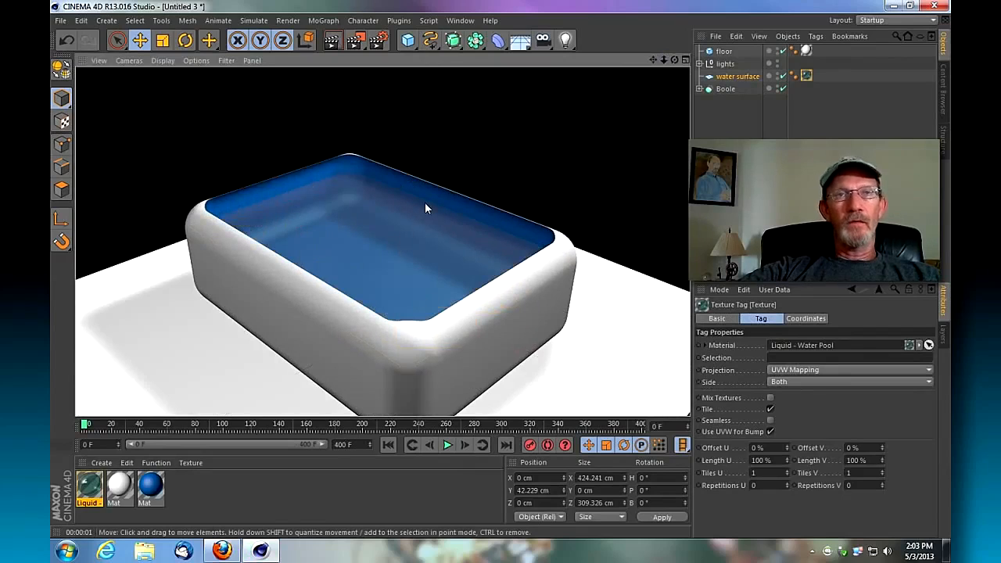
pyautogui.moveTo(663, 61)
pyautogui.mouseDown()
pyautogui.moveTo(677, 59)
pyautogui.moveTo(606, 76)
pyautogui.moveTo(681, 57)
pyautogui.mouseUp()
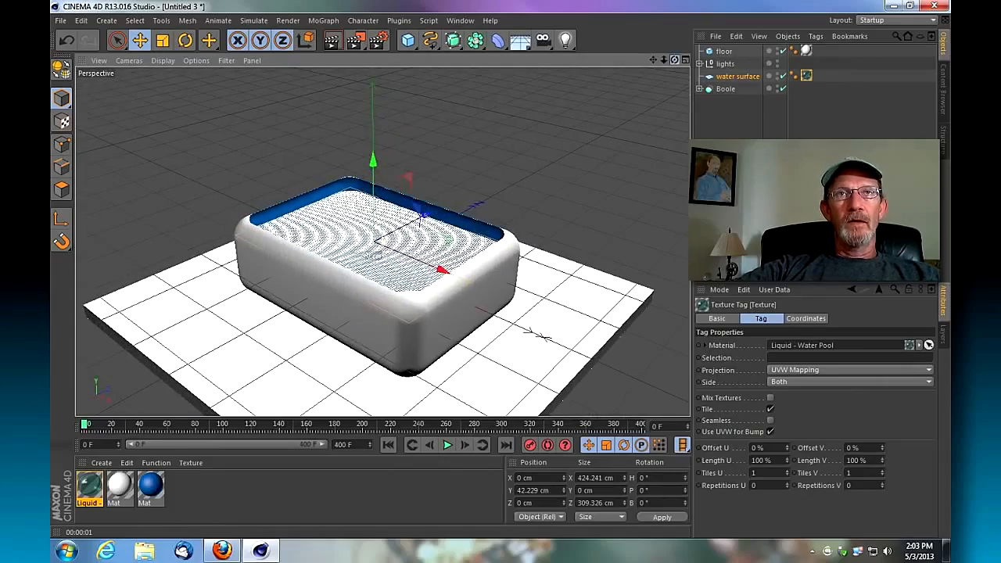
# Enable Displacement on the Liquid - Water Pool material and assign the Ripple effect as its texture.
pyautogui.doubleClick(95, 488)
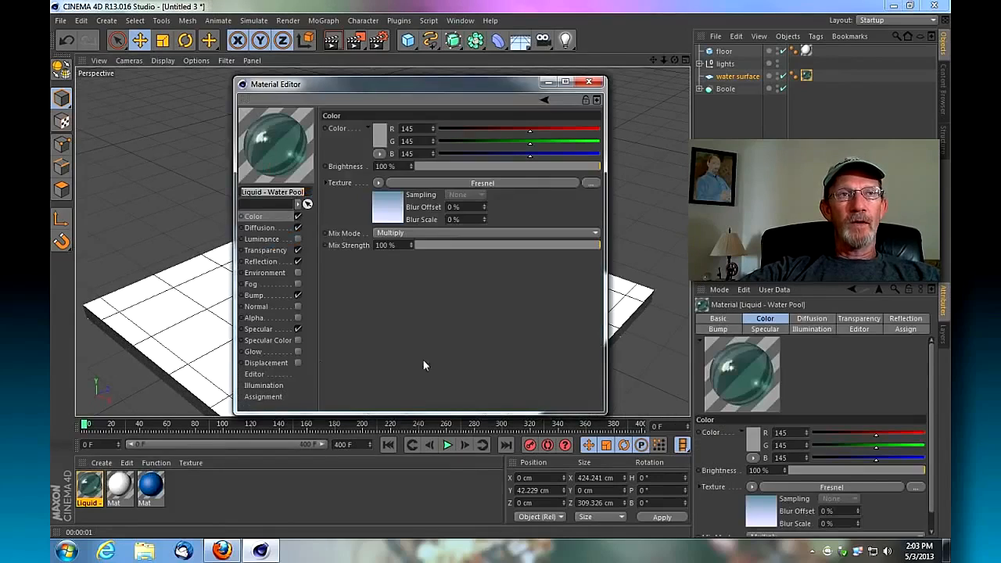
pyautogui.click(263, 366)
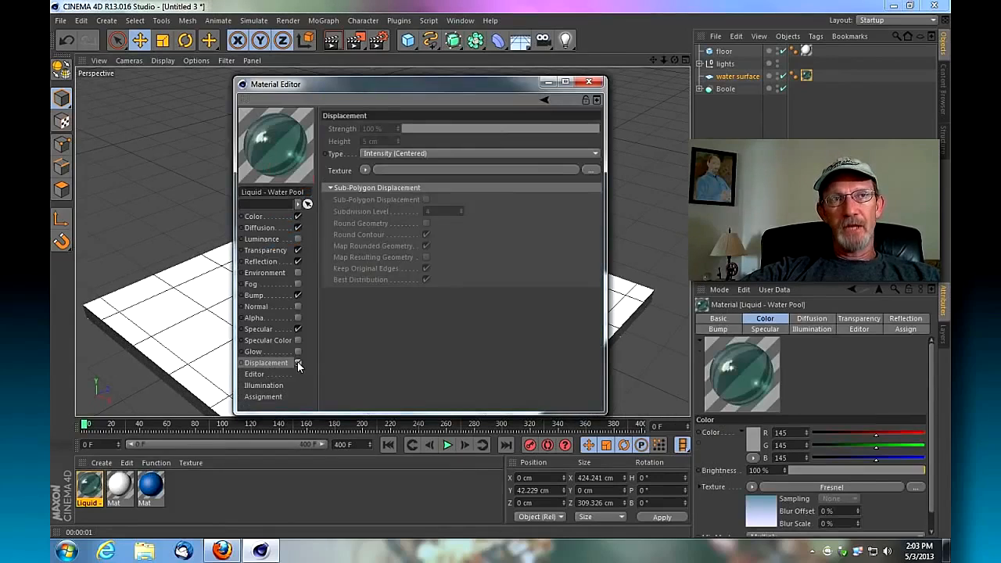
pyautogui.click(297, 363)
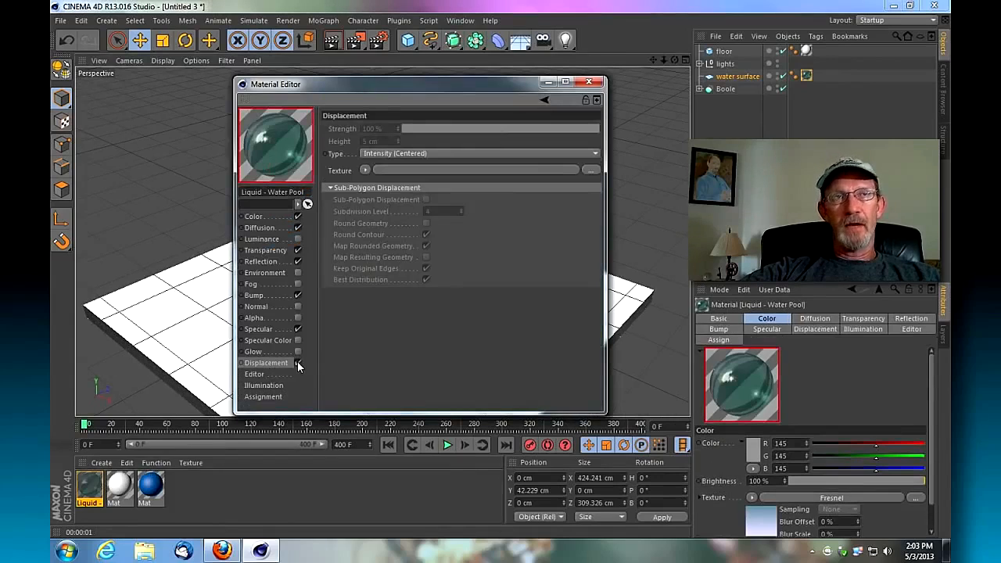
pyautogui.click(366, 171)
pyautogui.moveTo(391, 401)
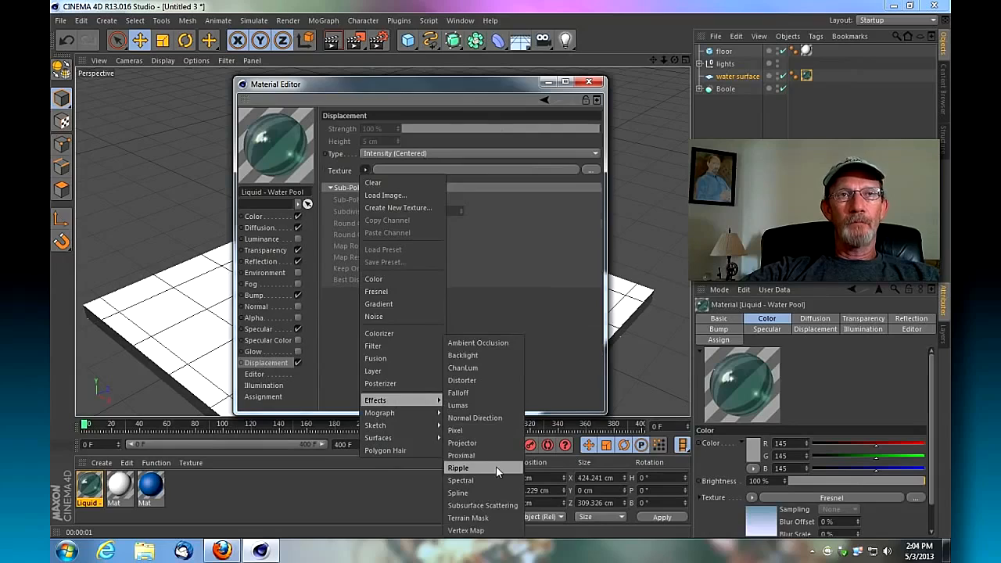
pyautogui.click(496, 467)
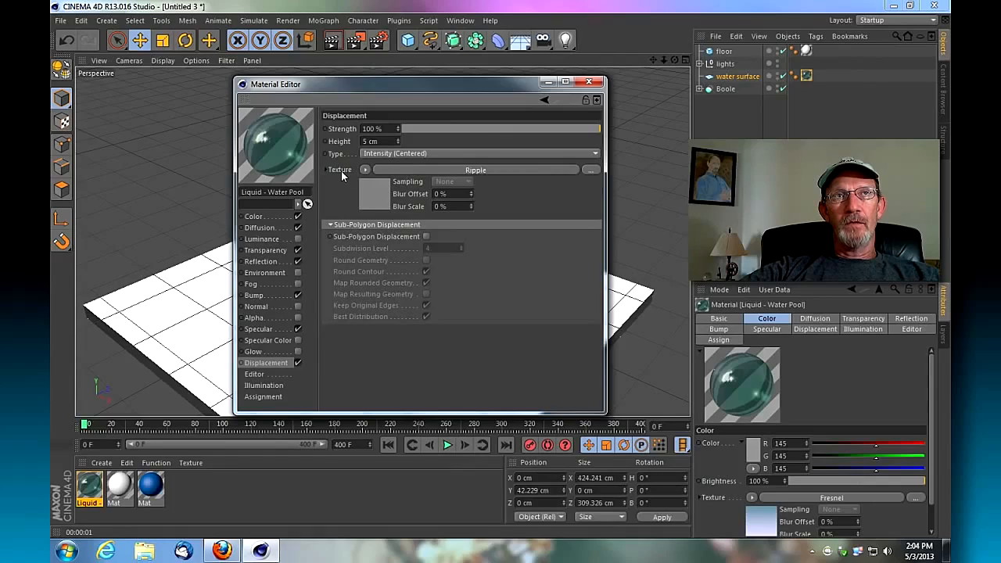
# Set the Ripple shader's wave length to 20 cm, speed to 150 and amplitude to 60%.
pyautogui.click(494, 170)
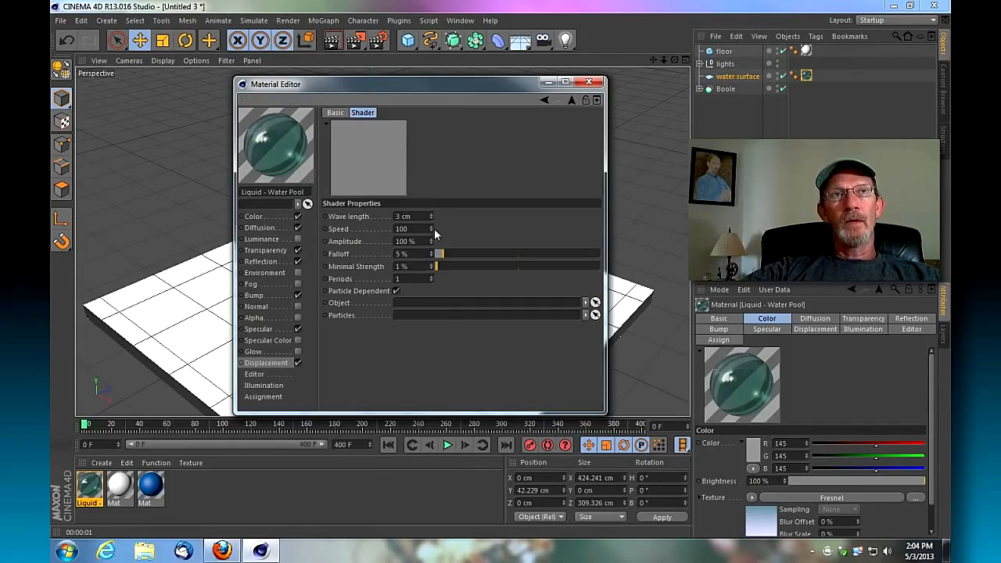
pyautogui.moveTo(422, 216); pyautogui.dragTo(359, 214)
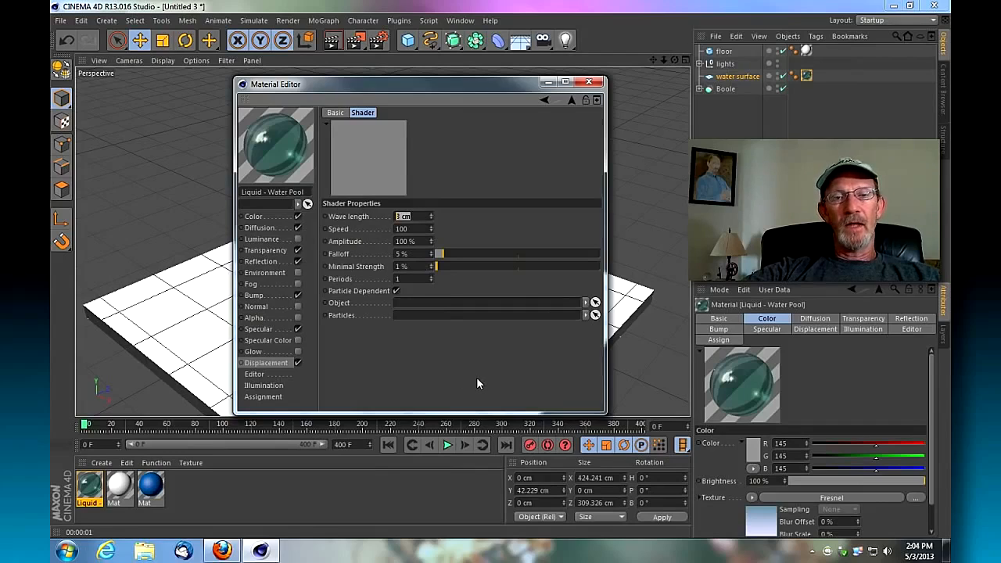
pyautogui.write('20')
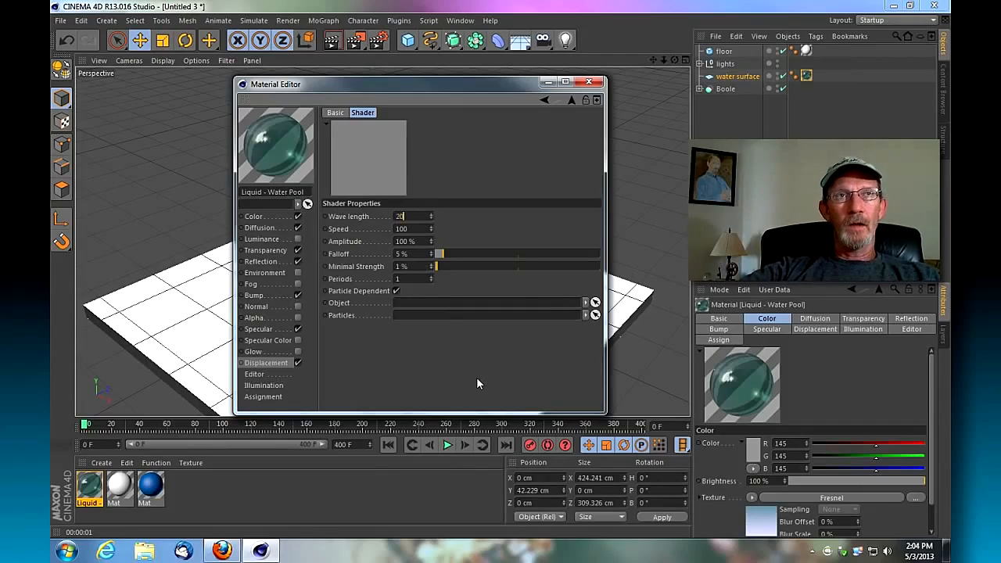
pyautogui.press('Tab')
pyautogui.write('150')
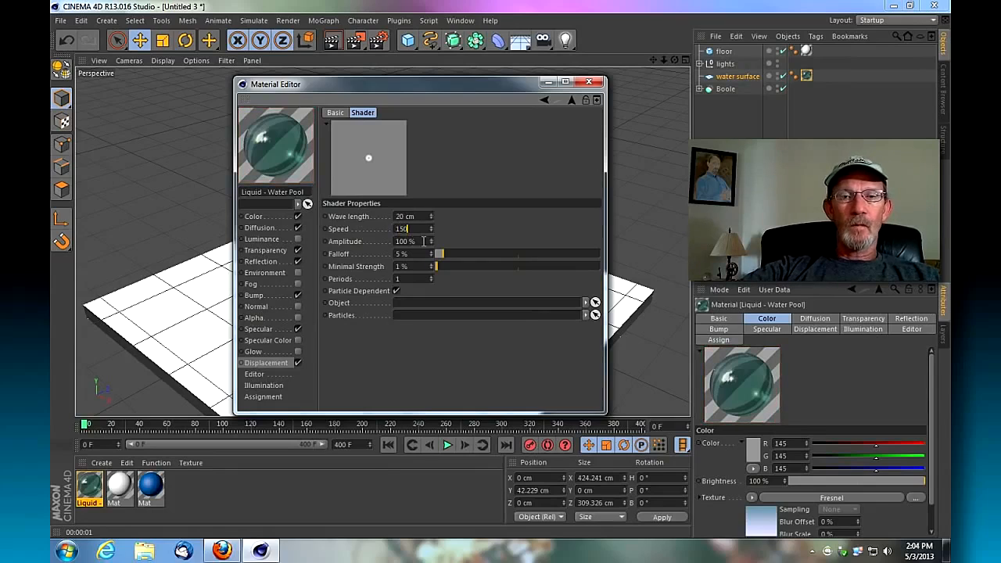
pyautogui.write('60')
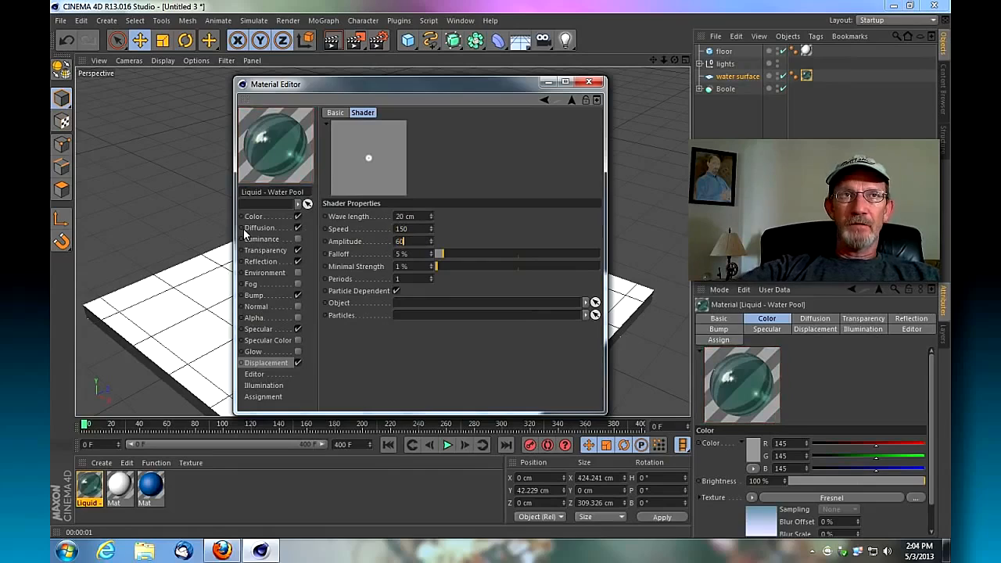
# Set the Ripple shader's minimal strength to 10% and periods to 3, and close the material editor.
pyautogui.click(419, 253)
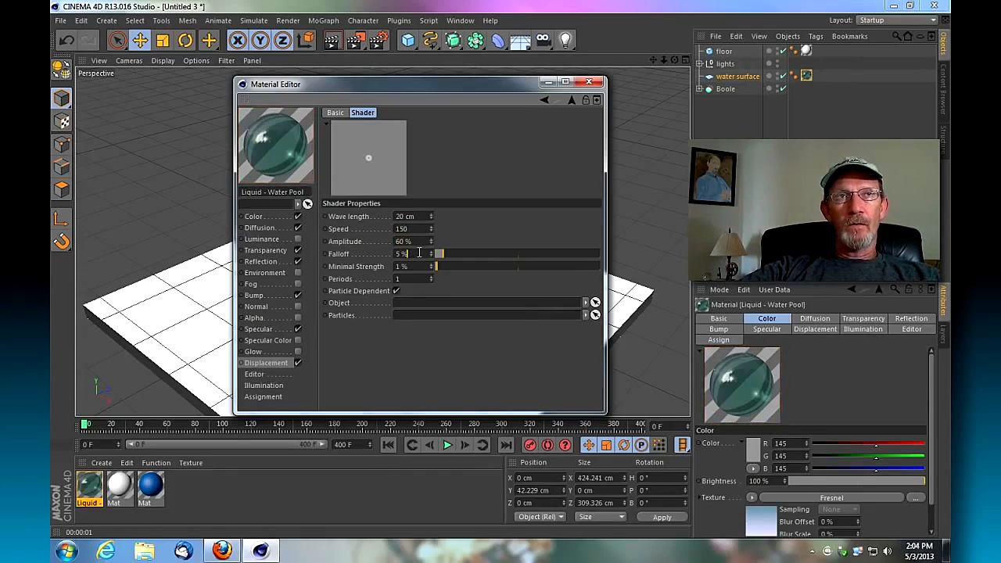
pyautogui.click(422, 266)
pyautogui.write('10')
pyautogui.press('Tab')
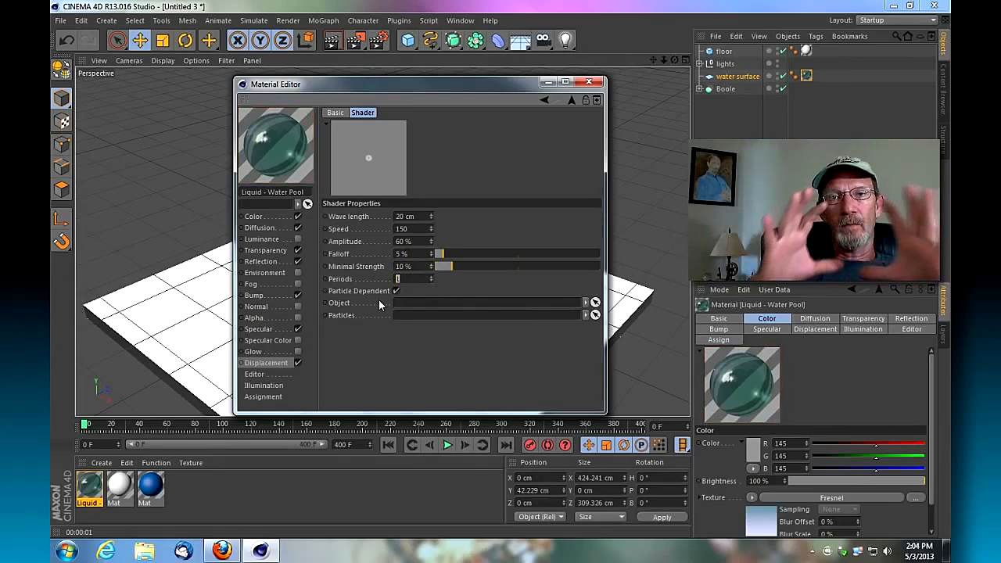
pyautogui.write('3')
pyautogui.click(418, 254)
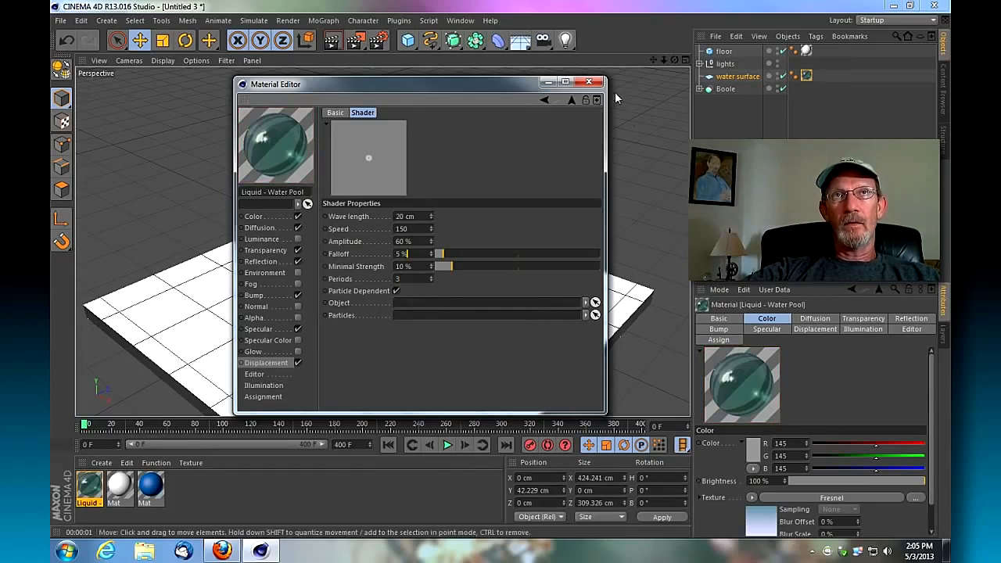
pyautogui.click(590, 82)
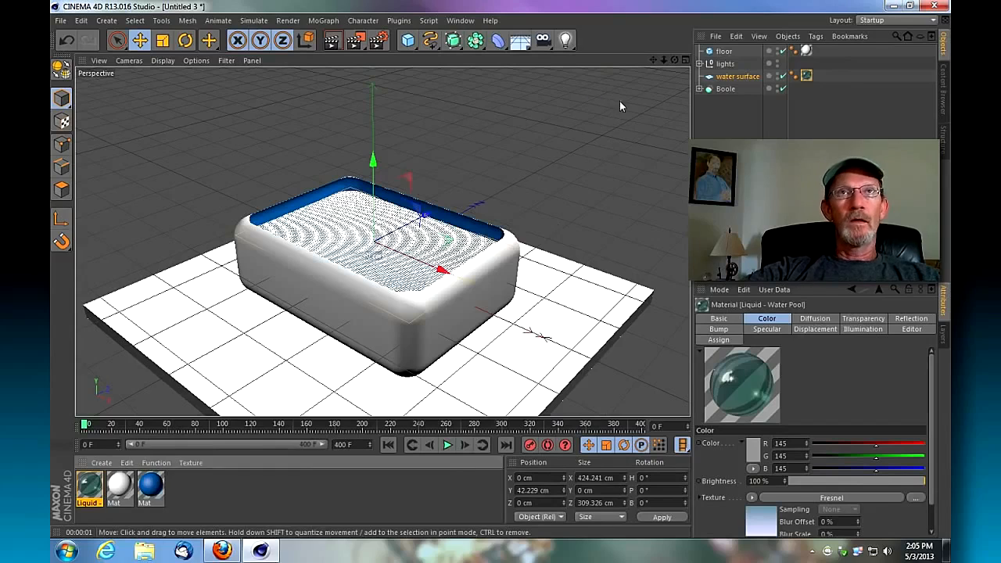
# Render a closer view of the pool to check the water surface material.
pyautogui.moveTo(664, 60); pyautogui.dragTo(630, 64)
pyautogui.click(332, 40)
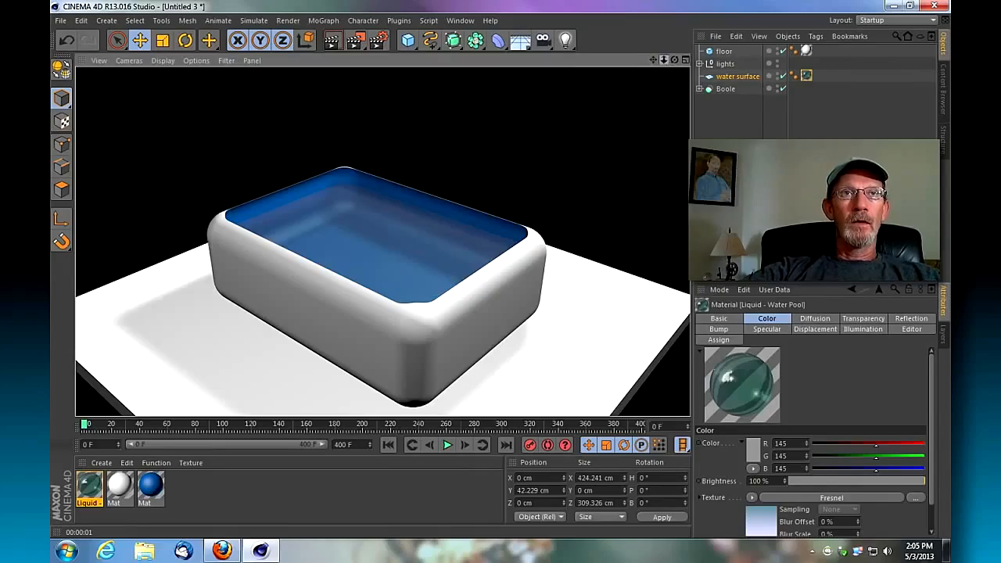
pyautogui.moveTo(664, 60); pyautogui.dragTo(767, 21)
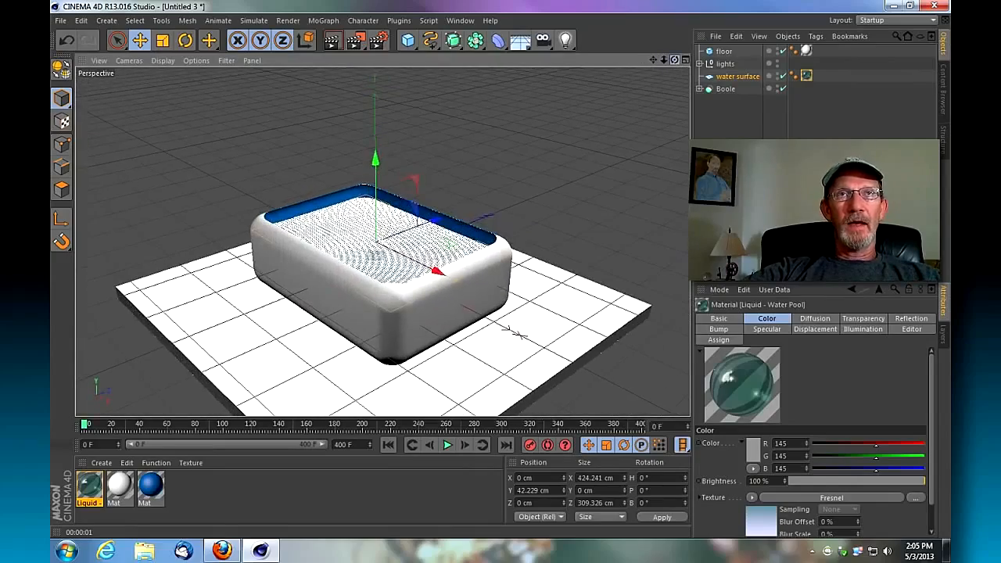
# Add a Sphere primitive to the scene, keeping its Standard type.
pyautogui.click(407, 40)
pyautogui.click(648, 76)
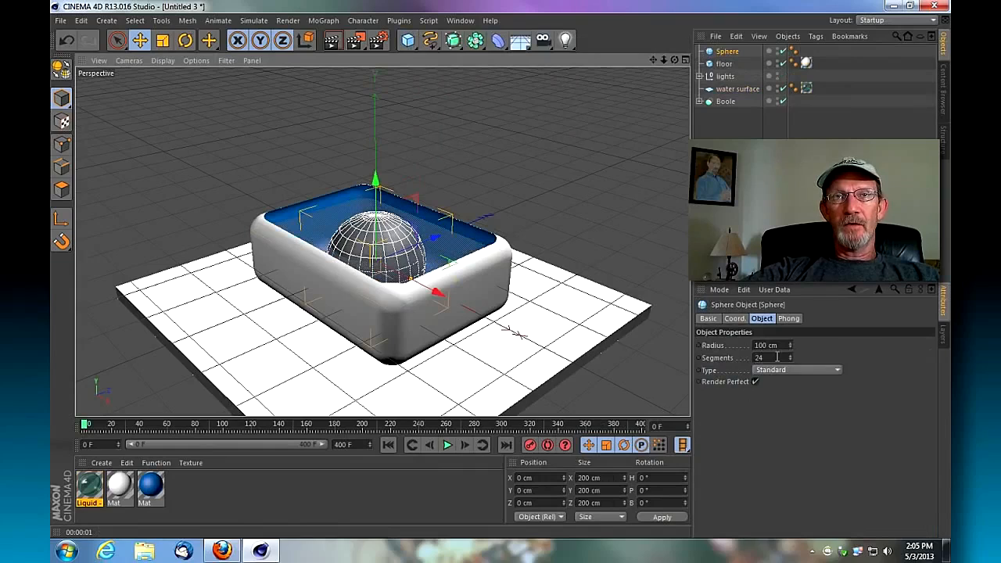
pyautogui.click(817, 372)
pyautogui.click(817, 369)
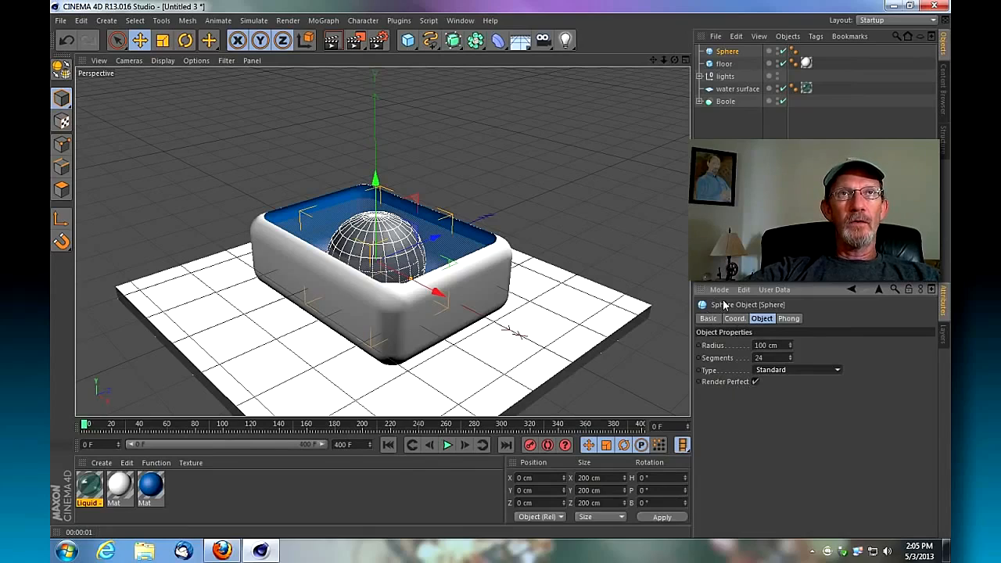
# Add a Taper deformer and place the Sphere beneath it in the object hierarchy.
pyautogui.click(497, 40)
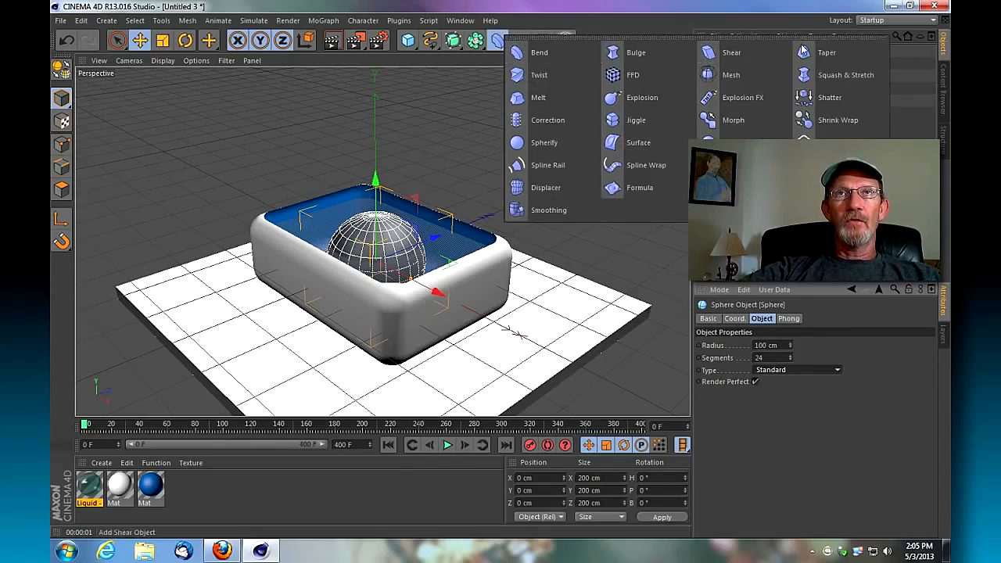
pyautogui.click(828, 54)
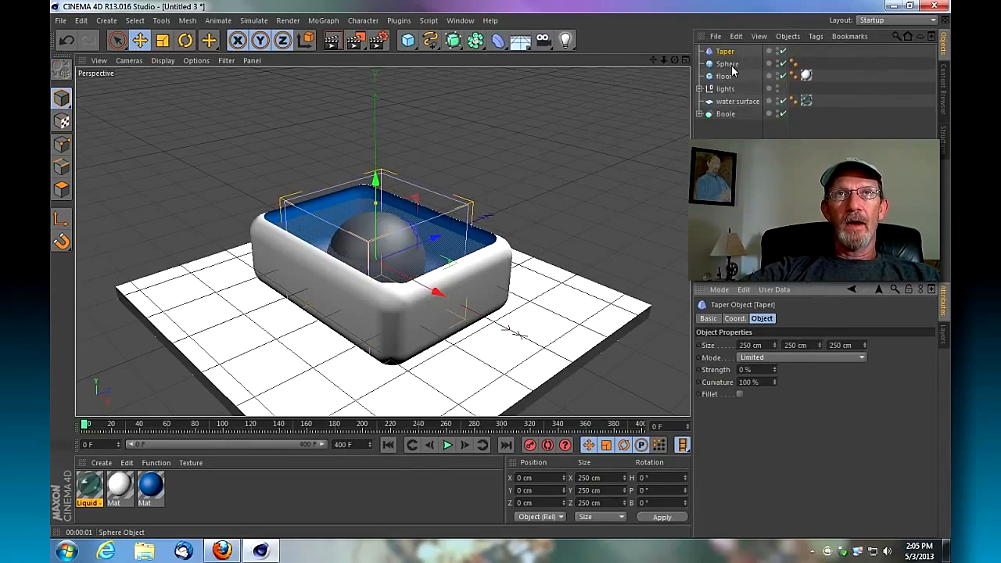
pyautogui.moveTo(726, 65); pyautogui.dragTo(726, 53)
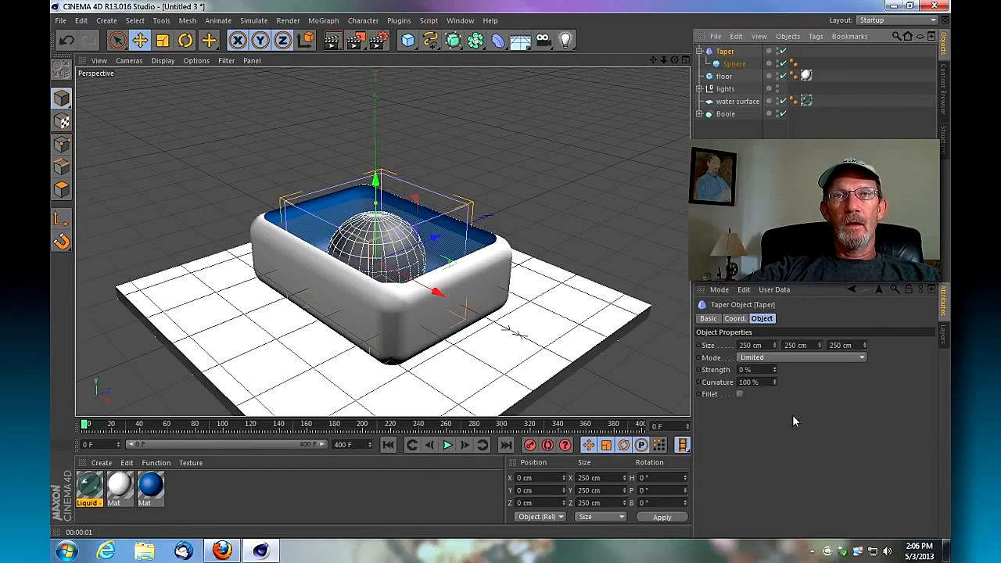
# Set the Taper to Unlimited mode with Fillet enabled and a strength of 35%.
pyautogui.click(792, 355)
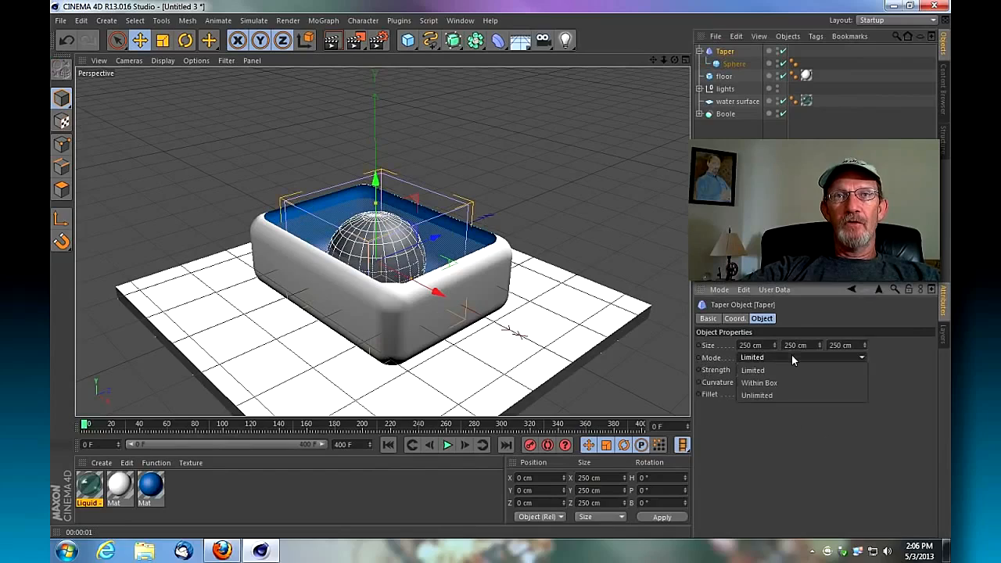
pyautogui.click(770, 397)
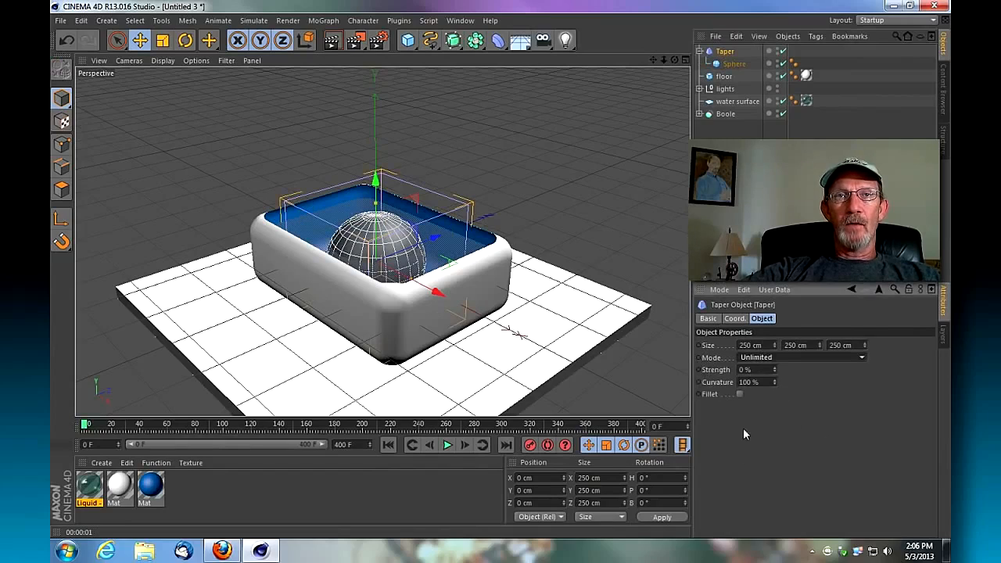
pyautogui.click(740, 394)
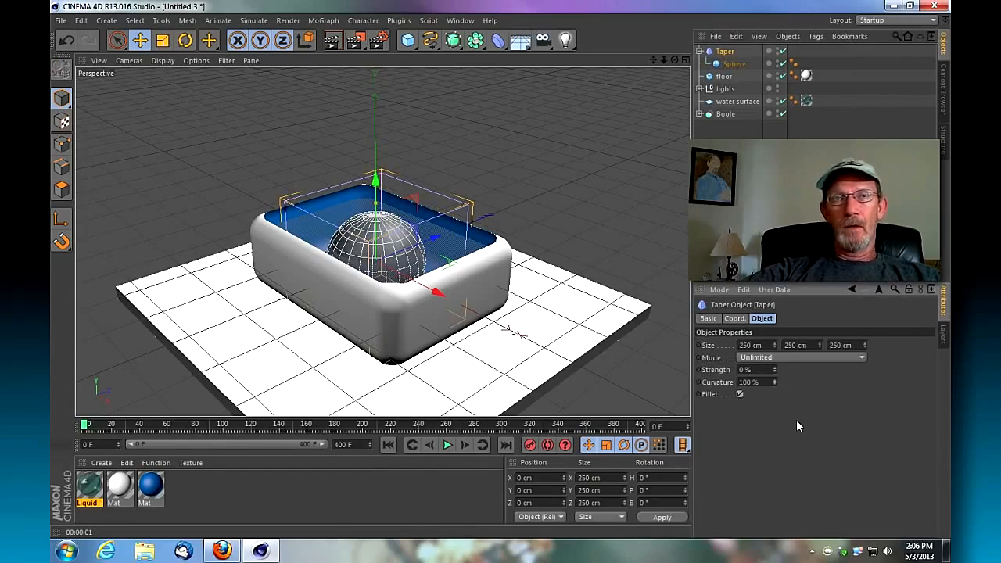
pyautogui.moveTo(775, 370)
pyautogui.mouseDown()
pyautogui.moveTo(775, 342)
pyautogui.moveTo(775, 369)
pyautogui.mouseUp()
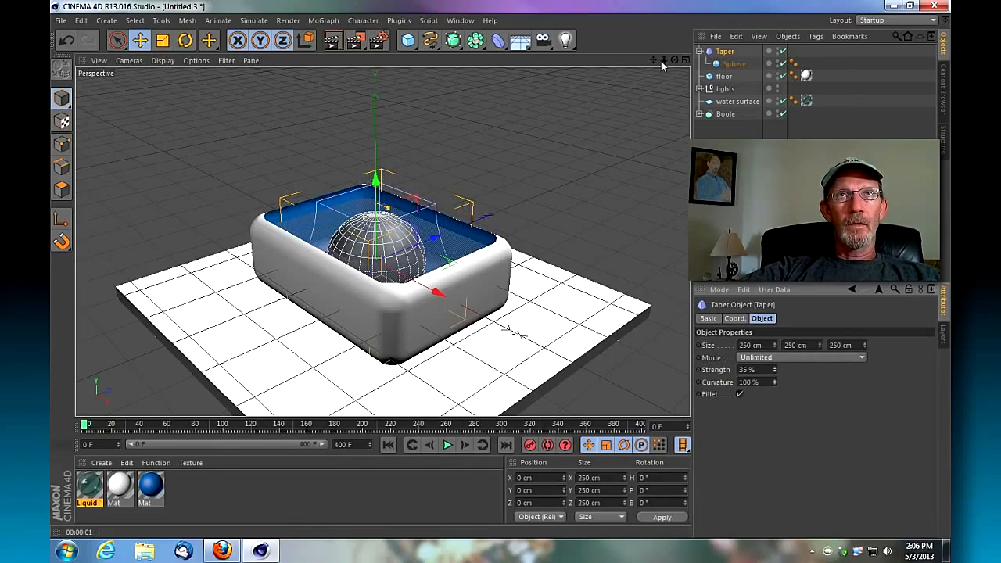
# Make the Taper a child of the Sphere and shape a teardrop with 84% strength and 20% curvature.
pyautogui.moveTo(732, 64)
pyautogui.mouseDown()
pyautogui.moveTo(738, 52)
pyautogui.moveTo(727, 52)
pyautogui.mouseUp()
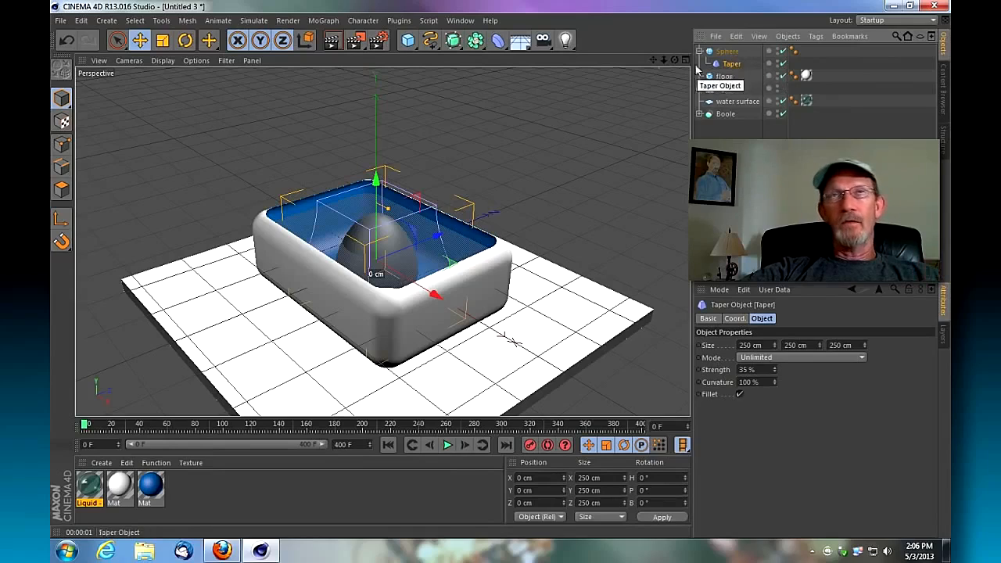
pyautogui.moveTo(664, 60); pyautogui.dragTo(637, 78)
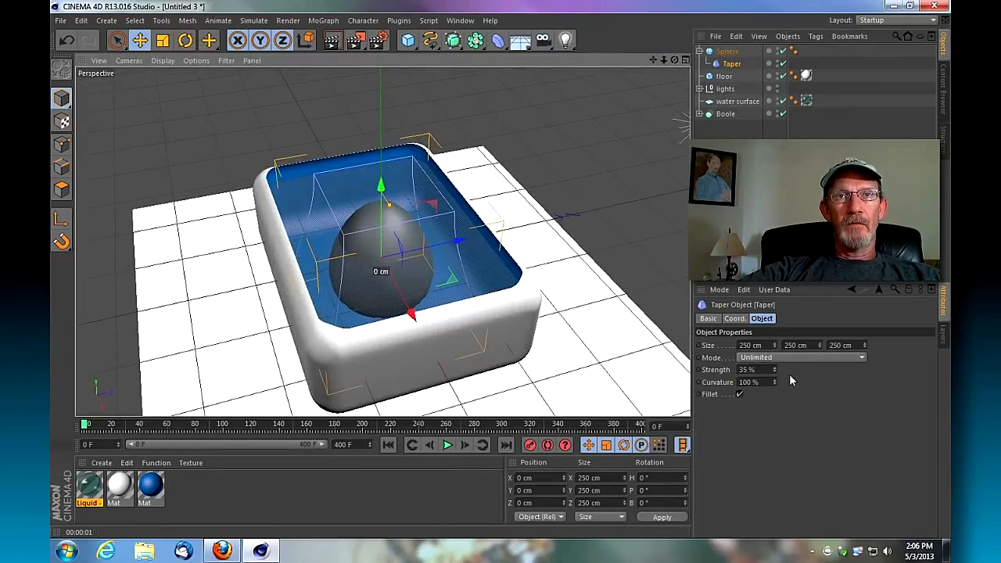
pyautogui.moveTo(775, 369); pyautogui.dragTo(818, 369)
pyautogui.moveTo(674, 61); pyautogui.dragTo(743, 74)
pyautogui.moveTo(653, 60); pyautogui.dragTo(621, 77)
pyautogui.moveTo(775, 383); pyautogui.dragTo(774, 452)
pyautogui.moveTo(675, 60)
pyautogui.mouseDown()
pyautogui.moveTo(708, 40)
pyautogui.moveTo(678, 62)
pyautogui.mouseUp()
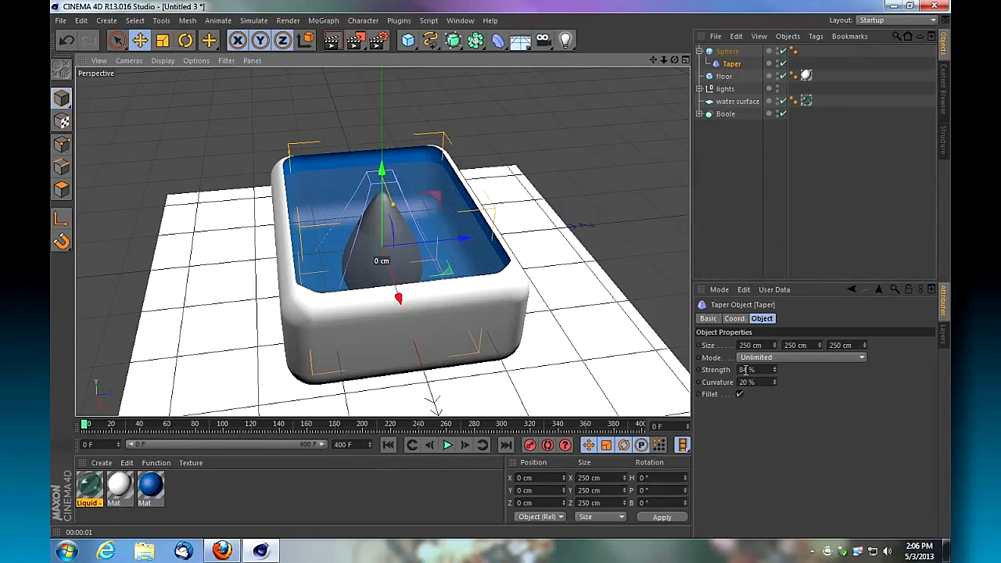
# Convert the tapered Sphere into a polygon object with Current State to Object.
pyautogui.click(728, 51)
pyautogui.rightClick(733, 55)
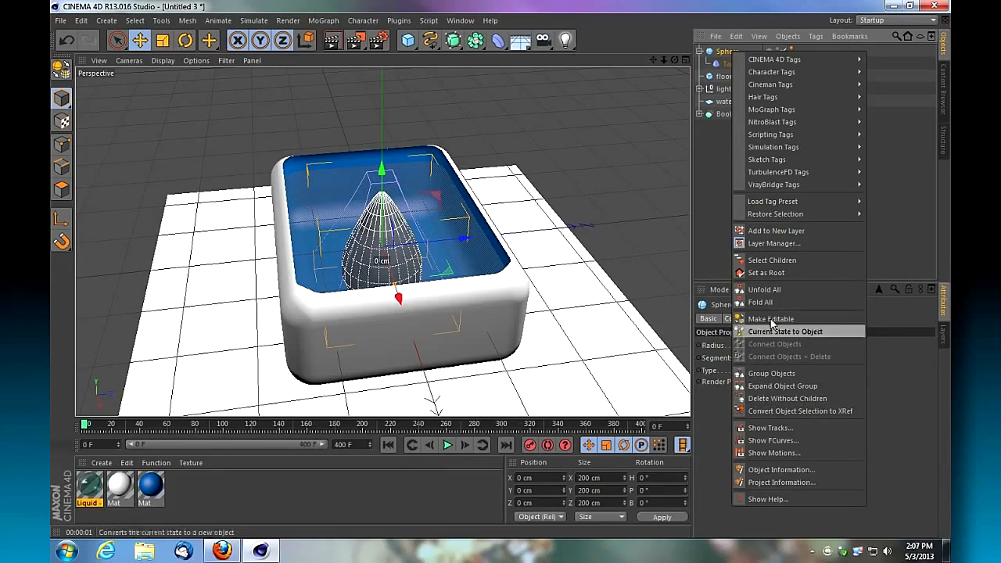
pyautogui.click(670, 23)
pyautogui.click(165, 21)
pyautogui.click(187, 22)
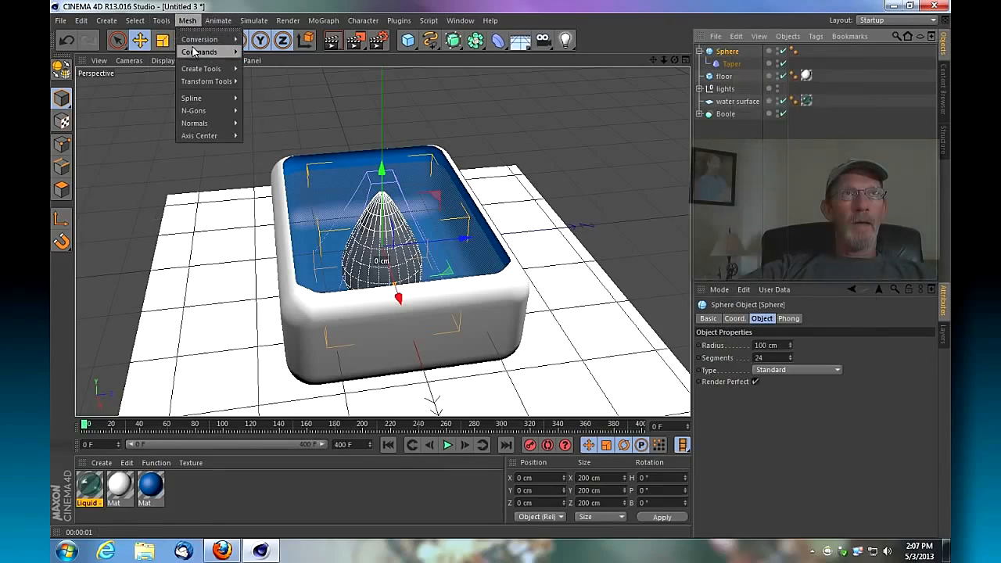
pyautogui.moveTo(195, 41)
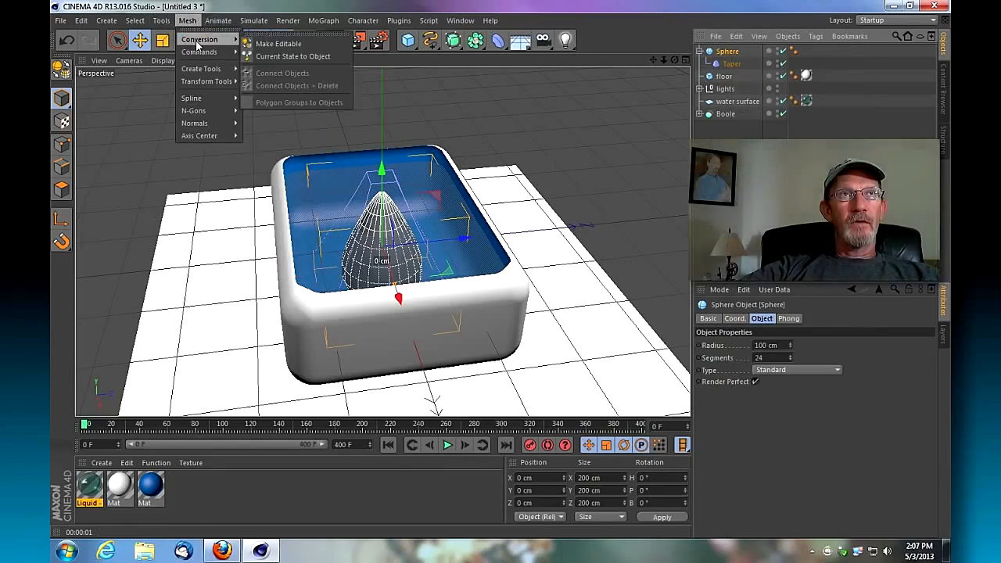
pyautogui.click(300, 57)
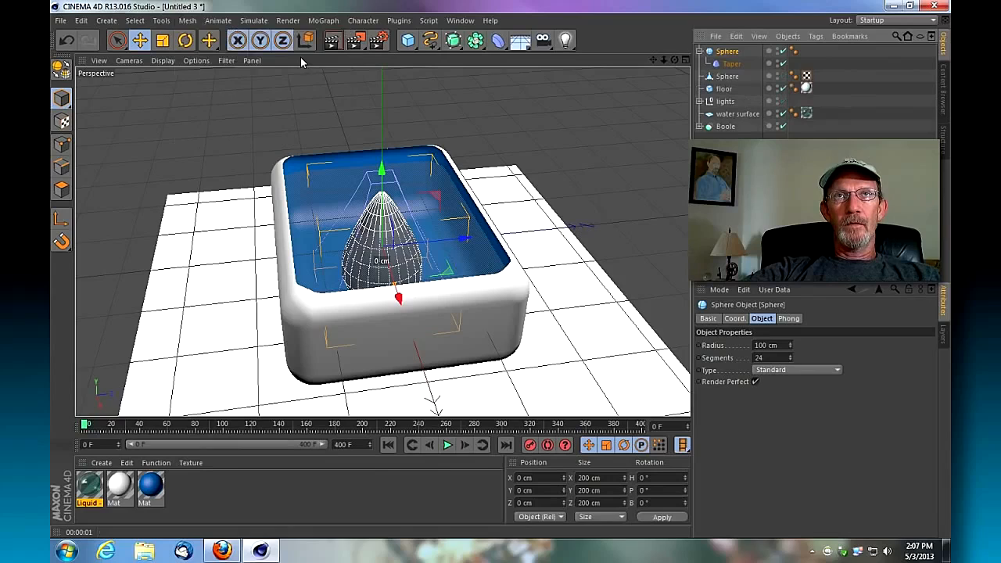
# Delete the original Sphere primitive together with its Taper, keeping the polygon copy.
pyautogui.click(727, 75)
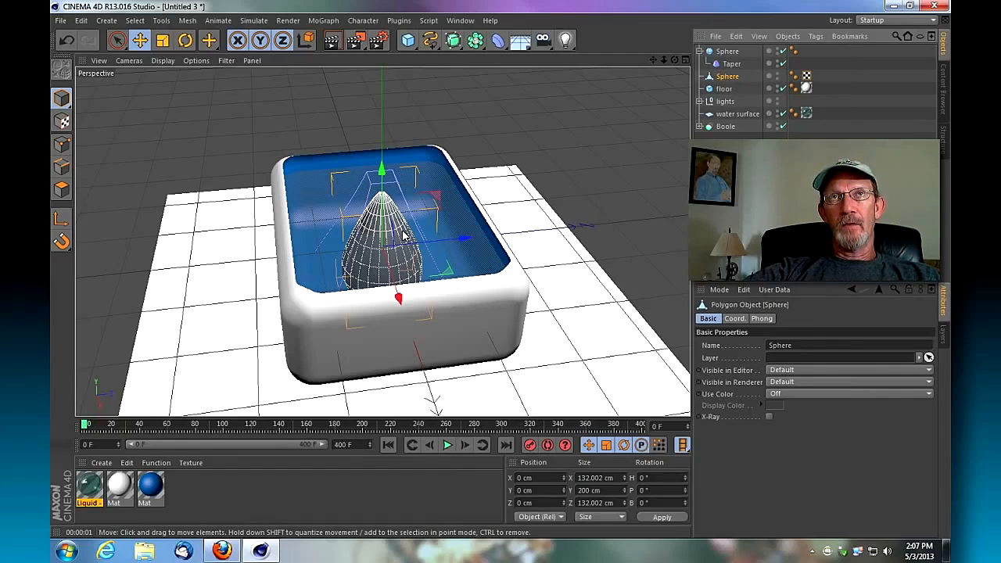
pyautogui.click(729, 53)
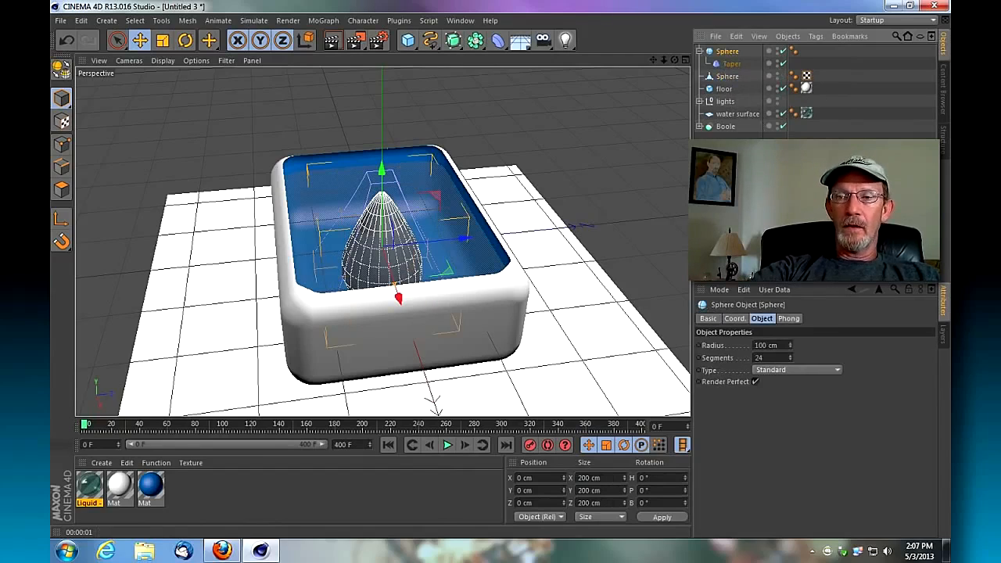
pyautogui.press('Delete')
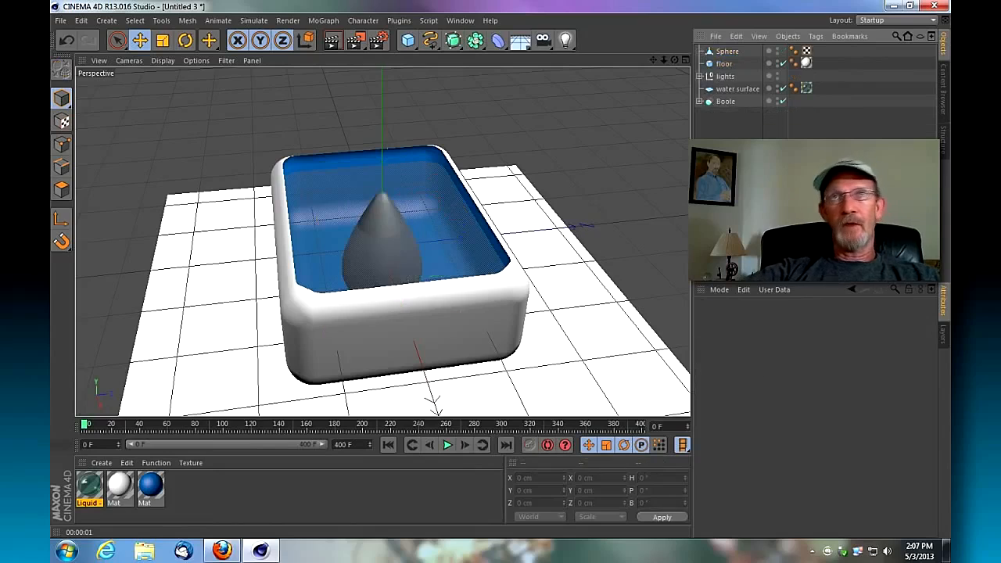
# Raise the polygon teardrop above the pool to a Y position of about 180 cm.
pyautogui.click(724, 53)
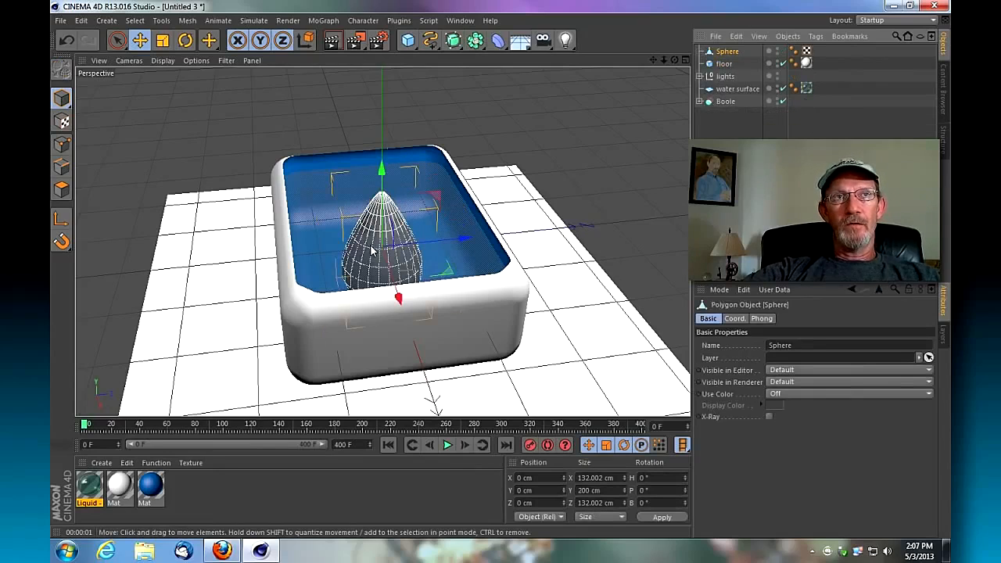
pyautogui.moveTo(382, 173); pyautogui.dragTo(382, 84)
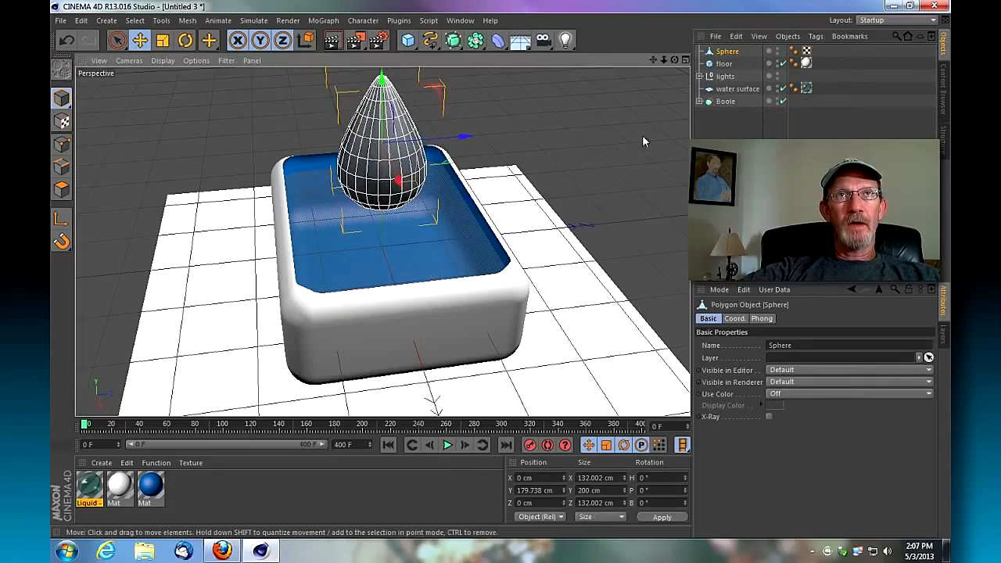
pyautogui.moveTo(674, 60)
pyautogui.mouseDown()
pyautogui.moveTo(626, 64)
pyautogui.moveTo(654, 94)
pyautogui.moveTo(654, 133)
pyautogui.mouseUp()
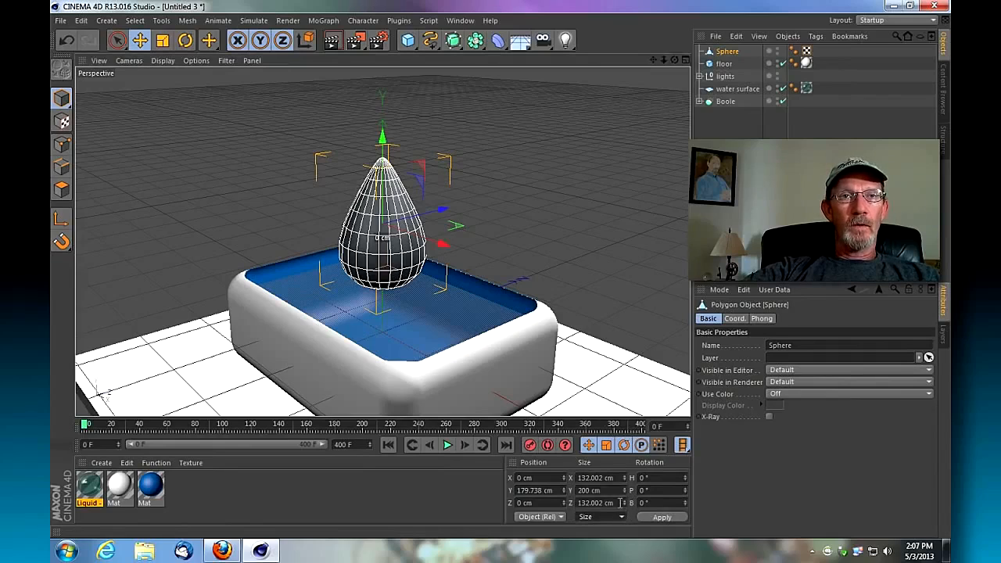
# Scale the teardrop Sphere down along all three axes to about 3.2 × 6.4 × 3 cm.
pyautogui.press('t')
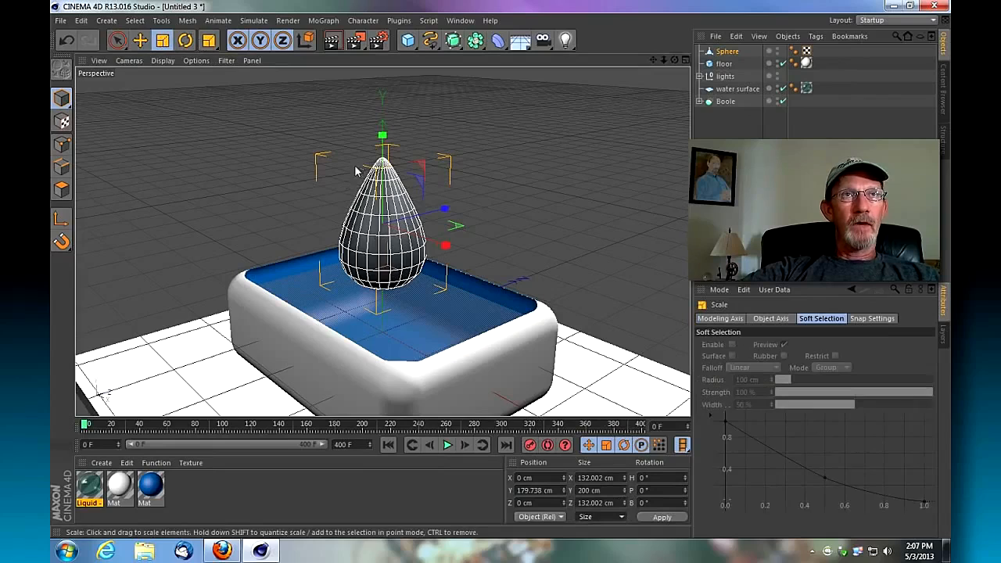
pyautogui.moveTo(383, 137); pyautogui.dragTo(374, 221)
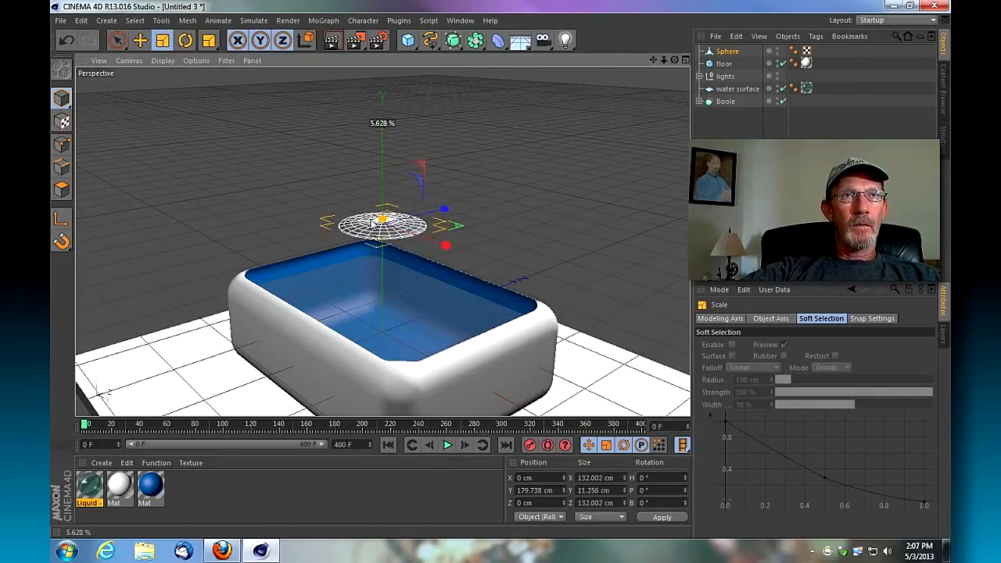
pyautogui.moveTo(445, 245); pyautogui.dragTo(443, 201)
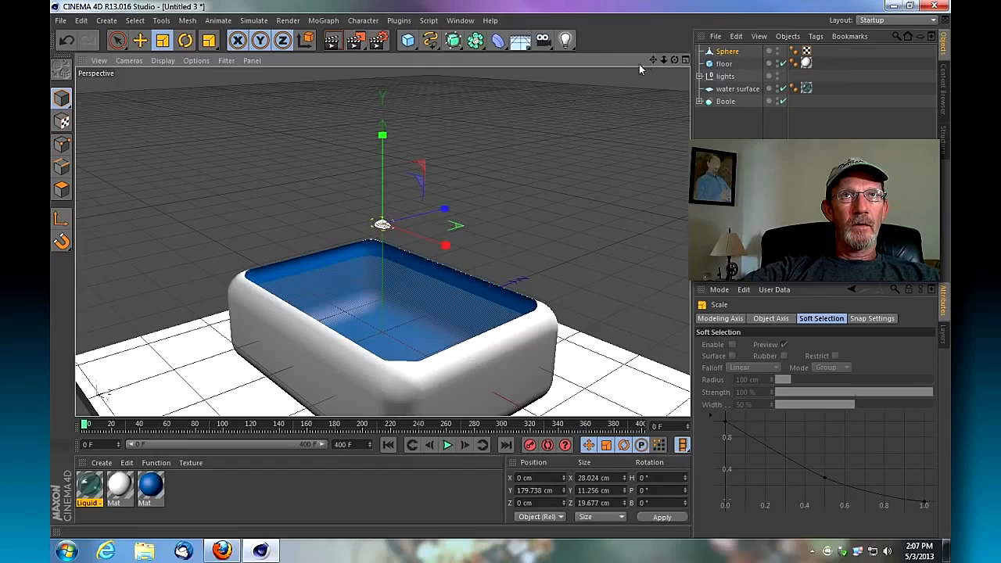
pyautogui.moveTo(662, 60); pyautogui.dragTo(711, 68)
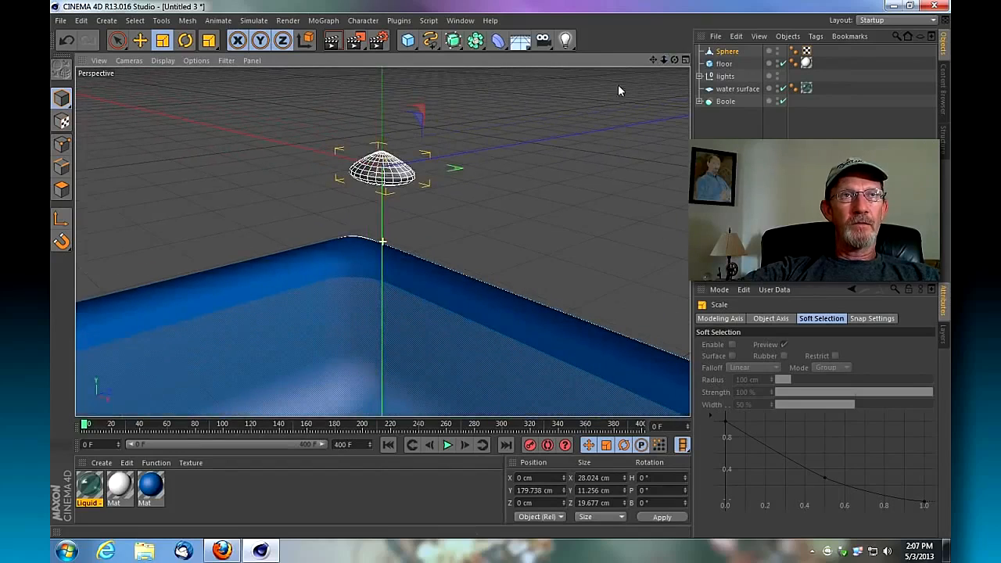
pyautogui.moveTo(442, 182); pyautogui.dragTo(417, 180)
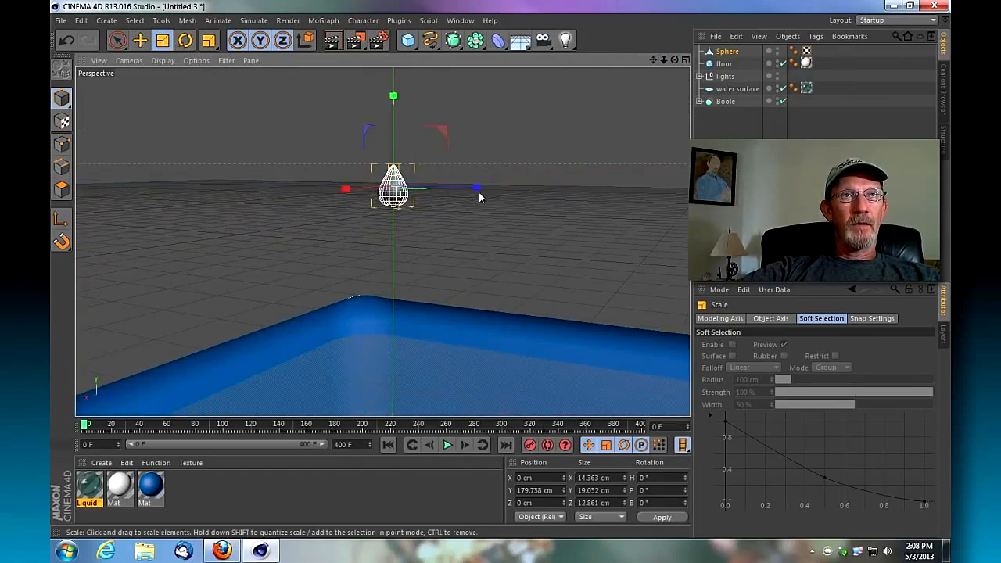
pyautogui.moveTo(478, 191); pyautogui.dragTo(421, 195)
pyautogui.moveTo(345, 189); pyautogui.dragTo(382, 190)
pyautogui.moveTo(675, 60); pyautogui.dragTo(743, 78)
pyautogui.moveTo(394, 100); pyautogui.dragTo(394, 160)
pyautogui.moveTo(462, 213); pyautogui.dragTo(432, 202)
pyautogui.moveTo(325, 212); pyautogui.dragTo(354, 203)
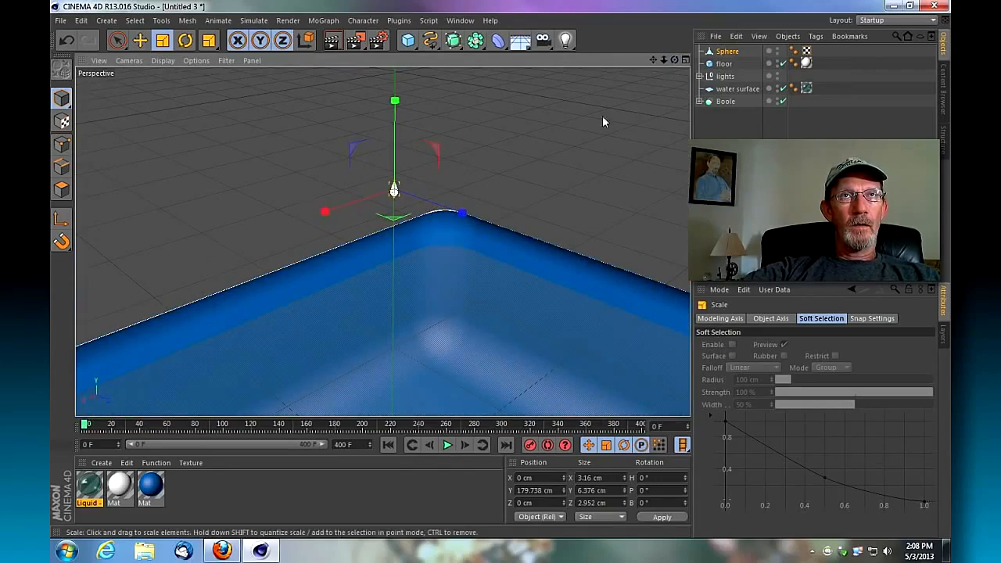
# Raise the small teardrop high above the pool to a Y position of about 311 cm.
pyautogui.moveTo(664, 60); pyautogui.dragTo(727, 118)
pyautogui.moveTo(653, 60); pyautogui.dragTo(704, 60)
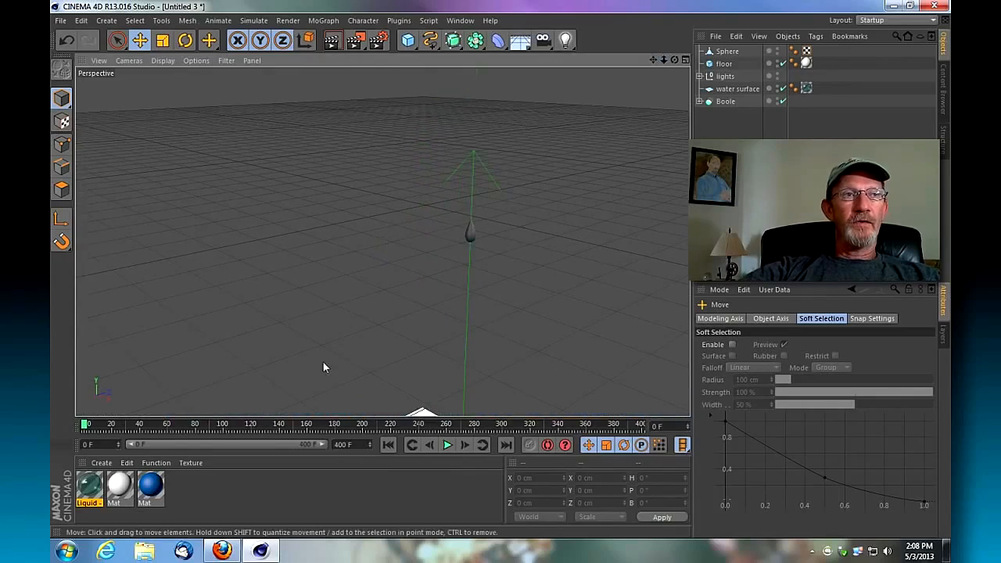
# Rename the pool's liquid material as water surface.
pyautogui.click(90, 486)
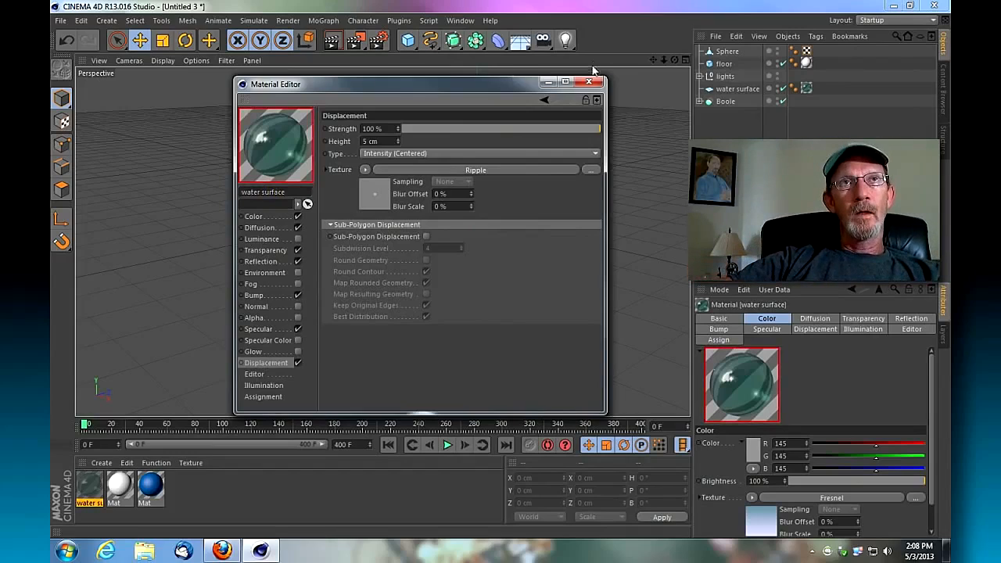
pyautogui.click(589, 82)
pyautogui.click(188, 485)
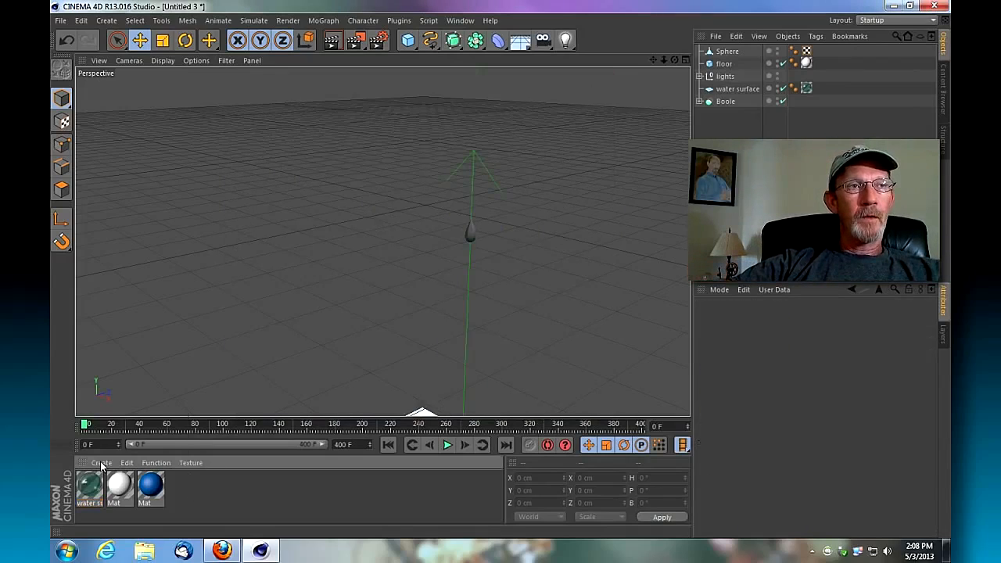
# Load the Liquid - Water Pool material preset from the Visualize materials.
pyautogui.click(100, 462)
pyautogui.moveTo(117, 437)
pyautogui.moveTo(210, 485)
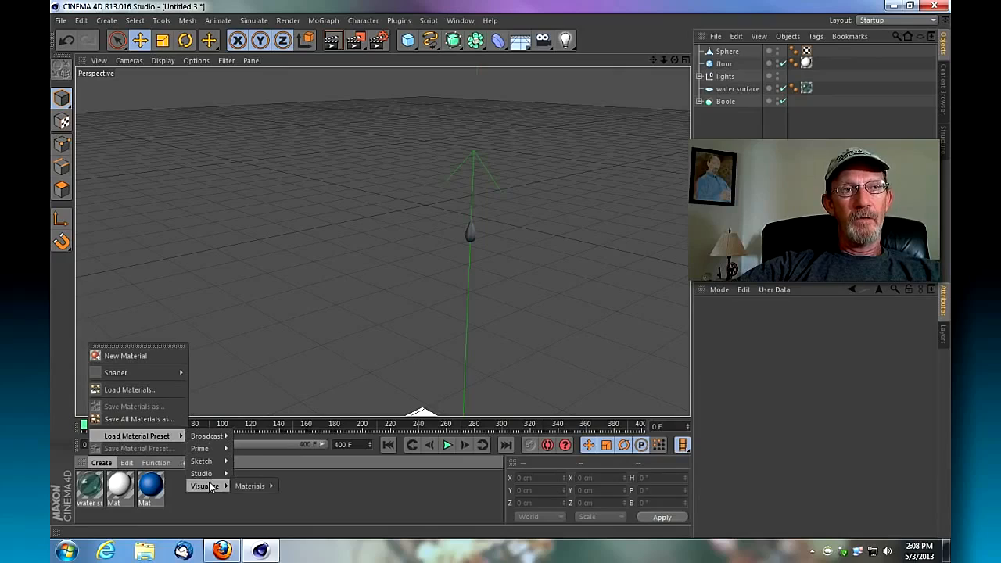
pyautogui.moveTo(253, 488)
pyautogui.moveTo(313, 381)
pyautogui.click(383, 493)
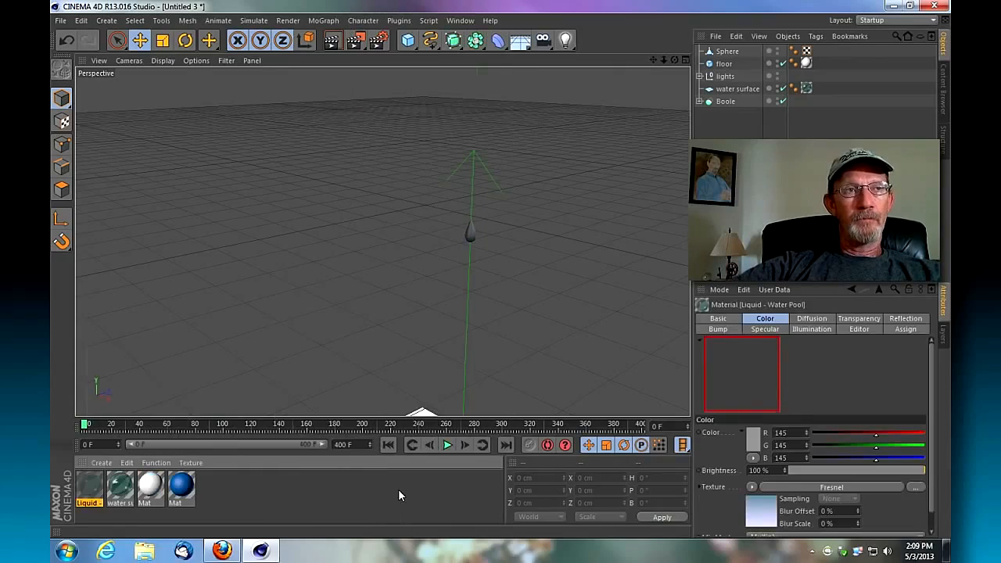
# Rename the newly loaded Liquid - Water Pool material as water drop.
pyautogui.doubleClick(88, 493)
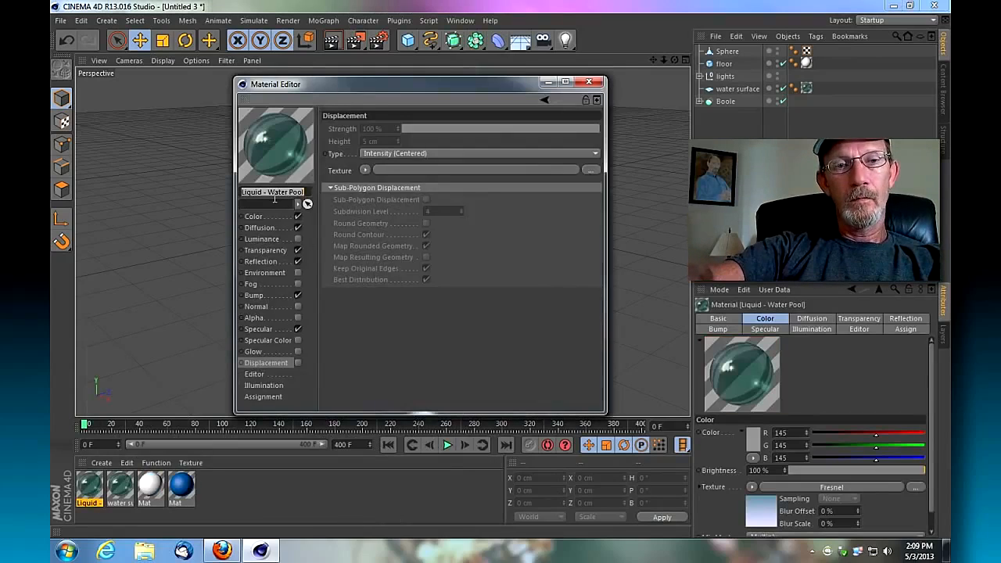
pyautogui.write('water drop')
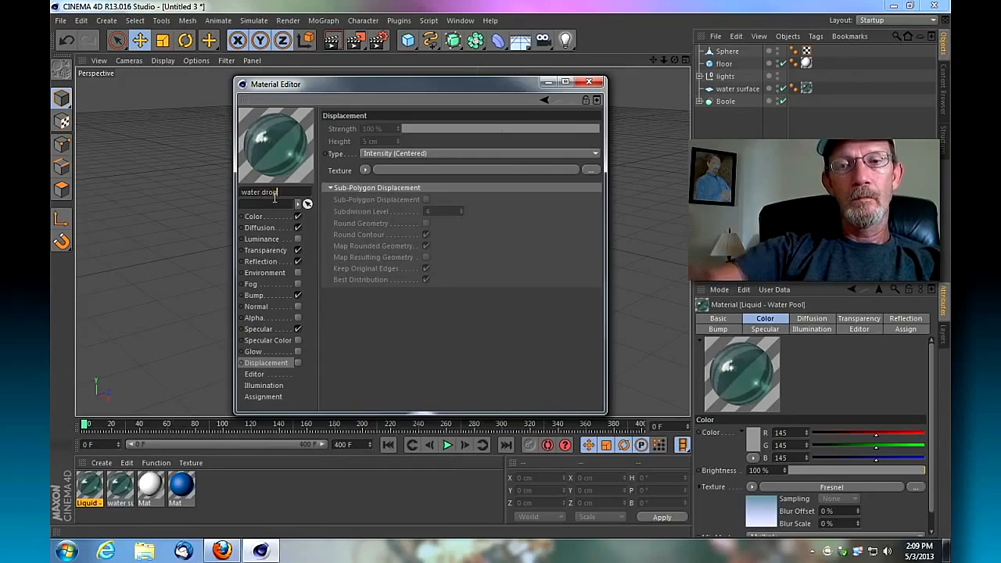
pyautogui.press('Return')
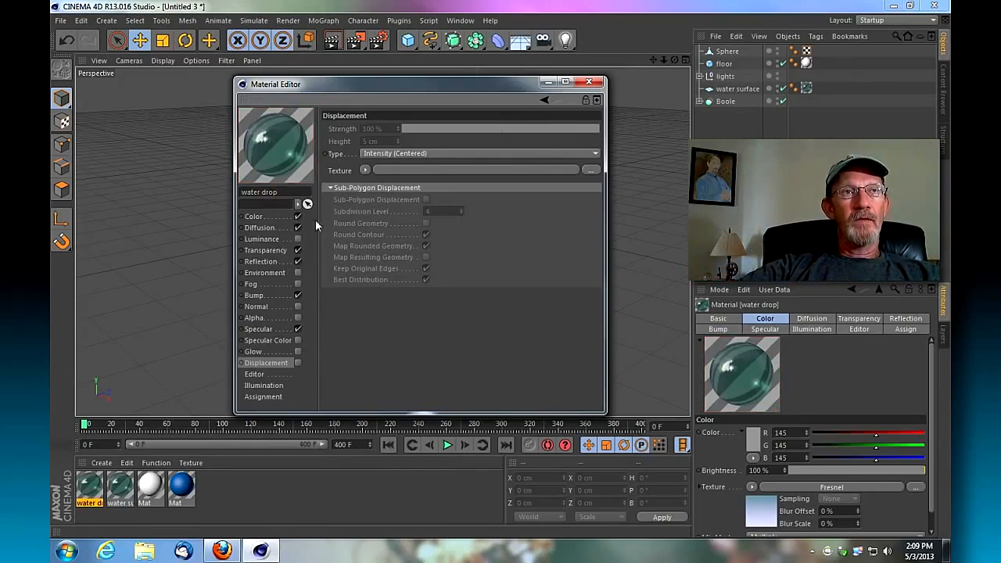
pyautogui.click(589, 82)
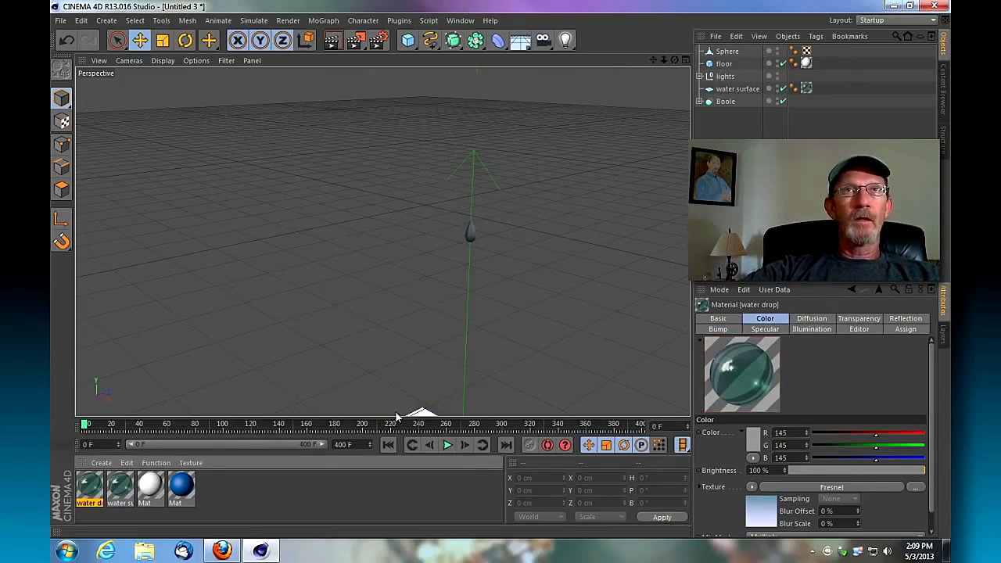
# Apply the water drop material to the teardrop Sphere and render a preview of the view.
pyautogui.click(734, 53)
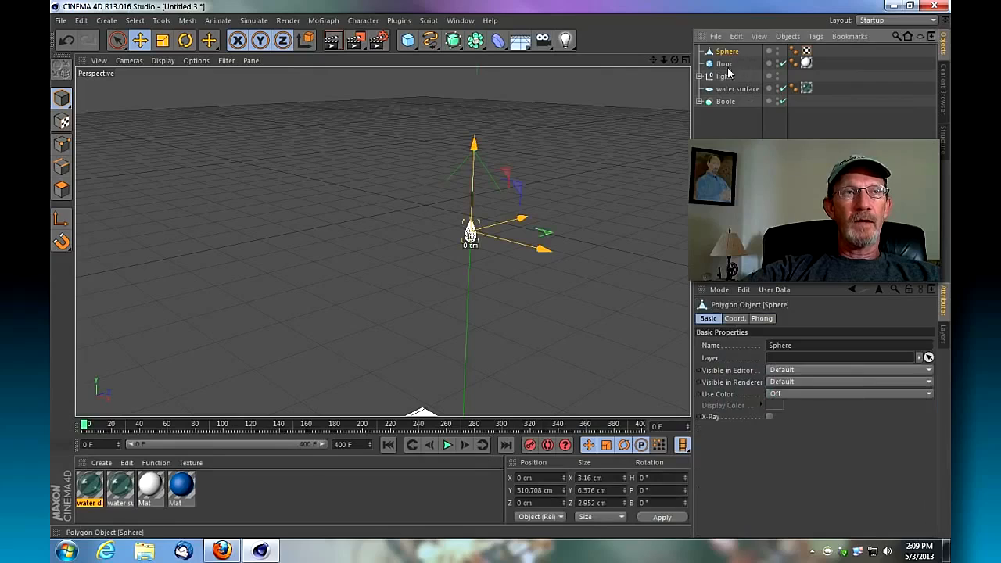
pyautogui.moveTo(721, 61); pyautogui.dragTo(723, 53)
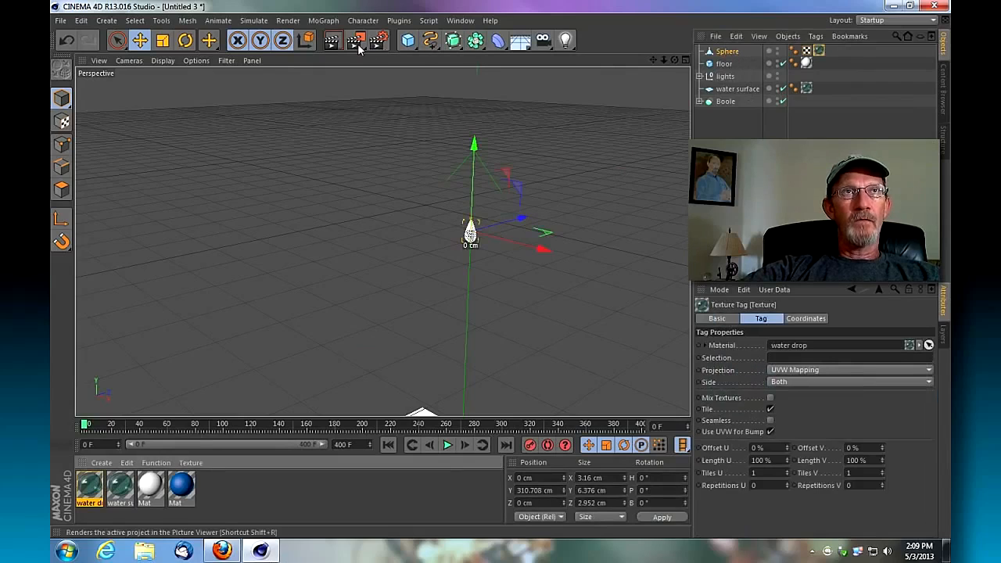
pyautogui.click(332, 40)
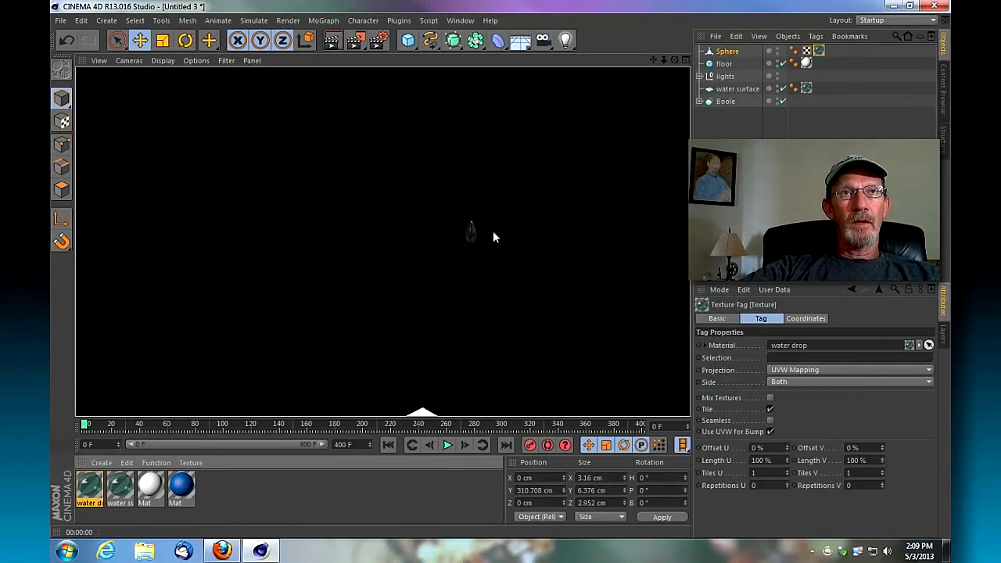
pyautogui.click(599, 168)
# Add a particle Emitter to the pool scene.
pyautogui.moveTo(663, 60); pyautogui.dragTo(647, 27)
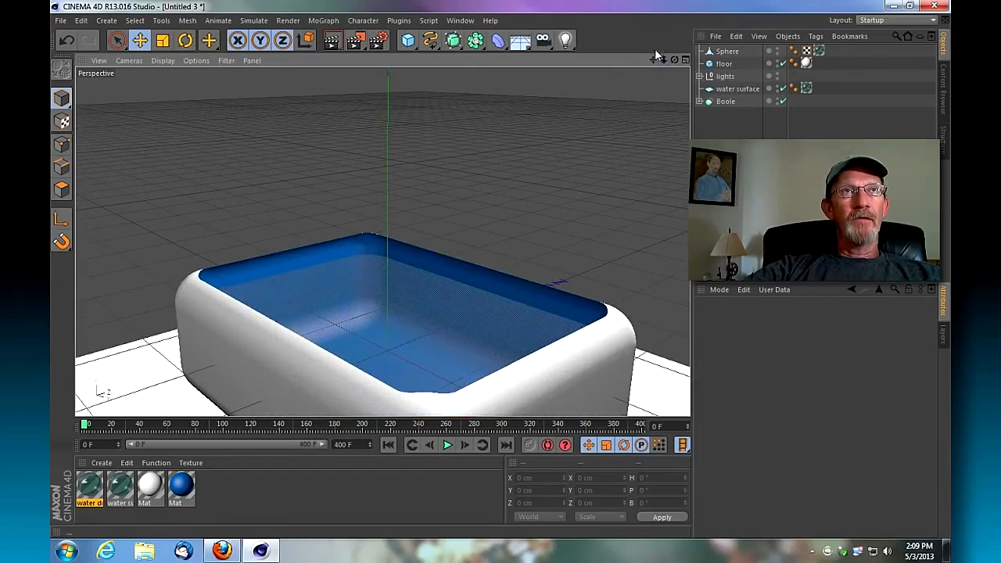
pyautogui.click(261, 24)
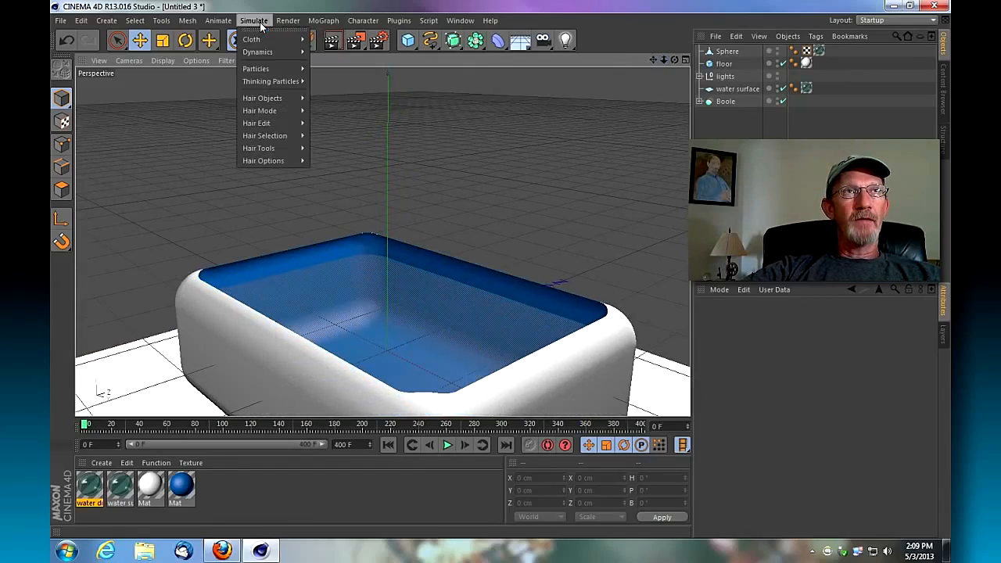
pyautogui.moveTo(257, 70)
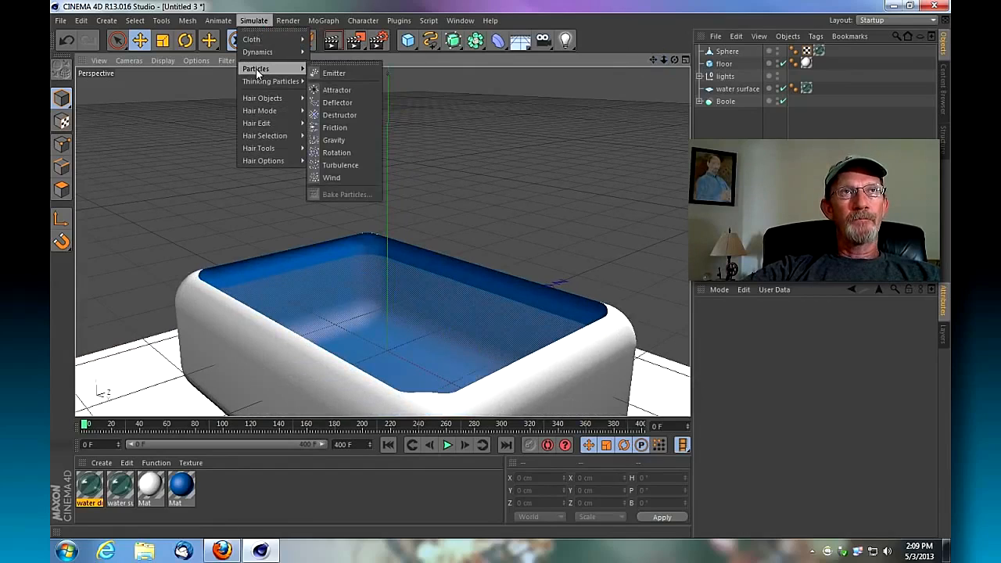
pyautogui.click(347, 73)
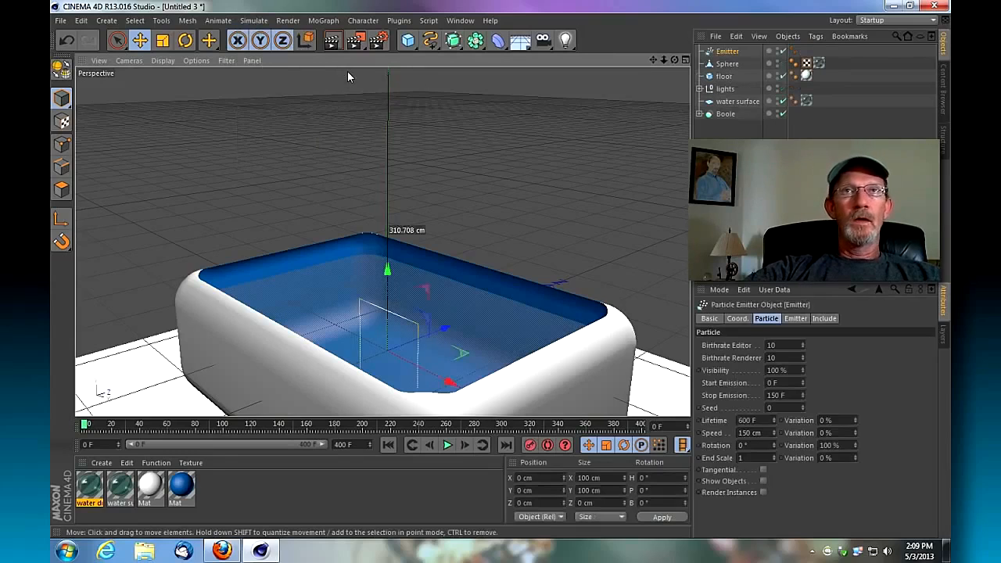
# Rotate the Emitter to a pitch of -90° and raise it above the pool to a Y position of about 242 cm.
pyautogui.moveTo(665, 61)
pyautogui.mouseDown()
pyautogui.moveTo(653, 62)
pyautogui.moveTo(679, 62)
pyautogui.moveTo(610, 65)
pyautogui.moveTo(662, 67)
pyautogui.mouseUp()
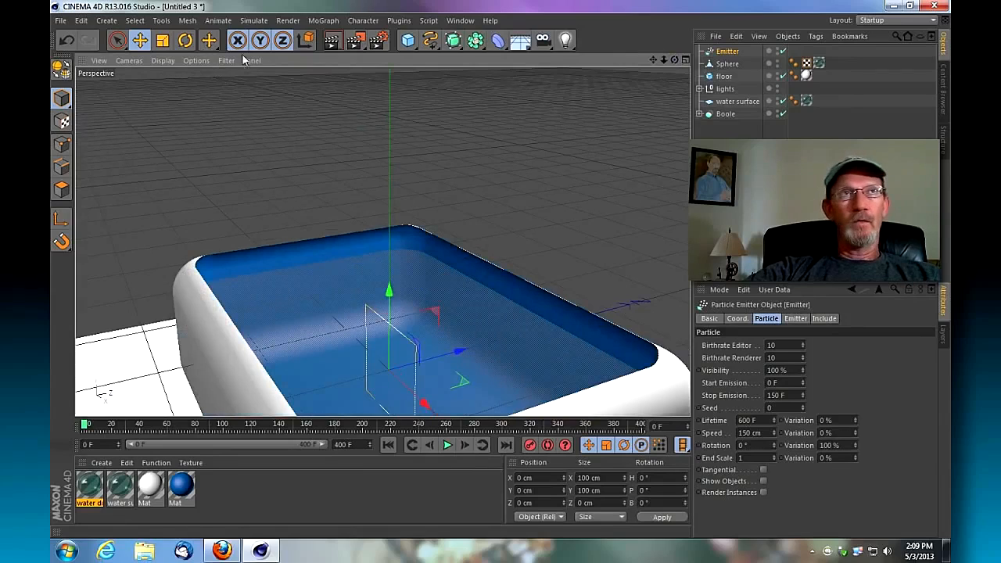
pyautogui.click(186, 40)
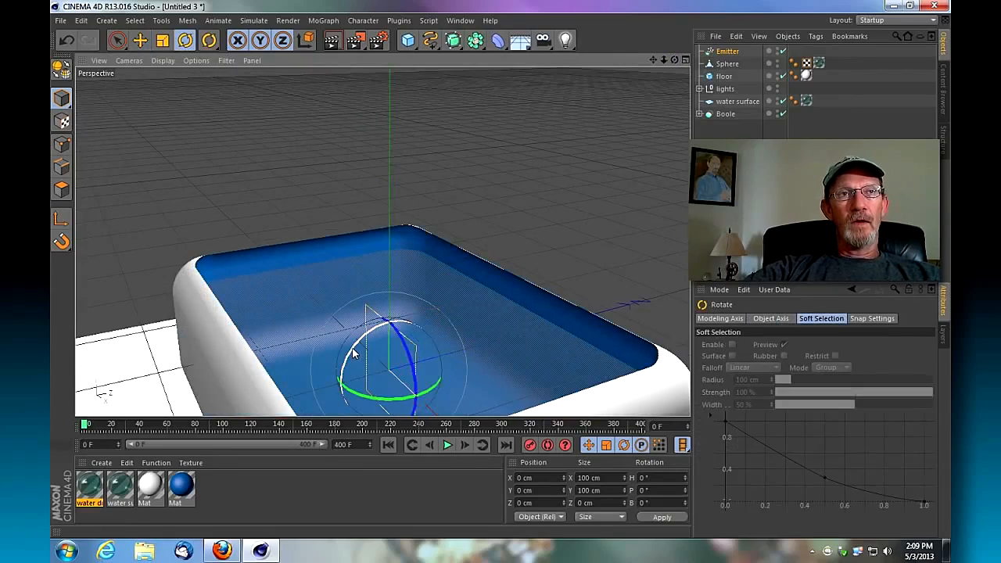
pyautogui.moveTo(352, 353); pyautogui.dragTo(428, 317)
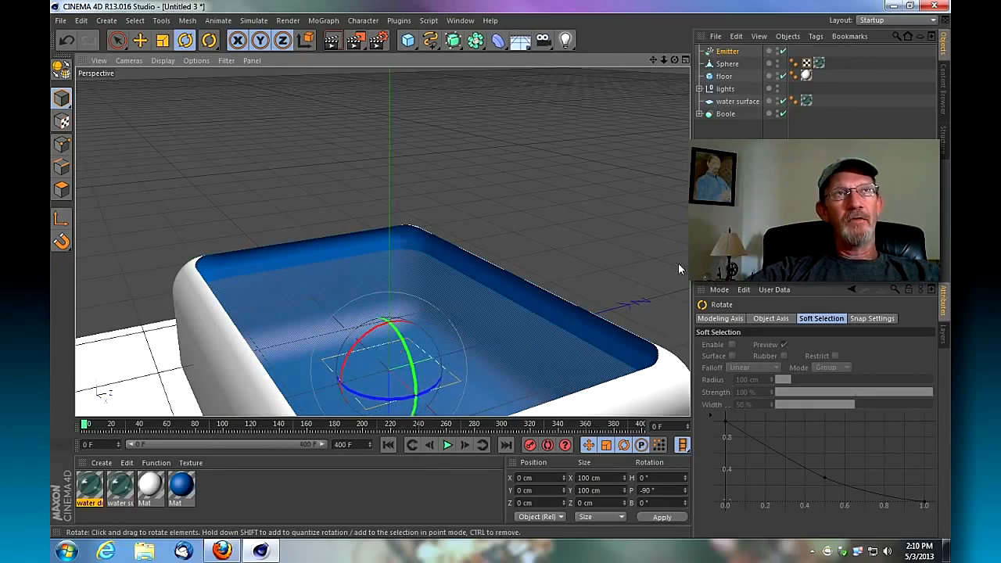
pyautogui.click(140, 40)
pyautogui.moveTo(391, 409); pyautogui.dragTo(395, 165)
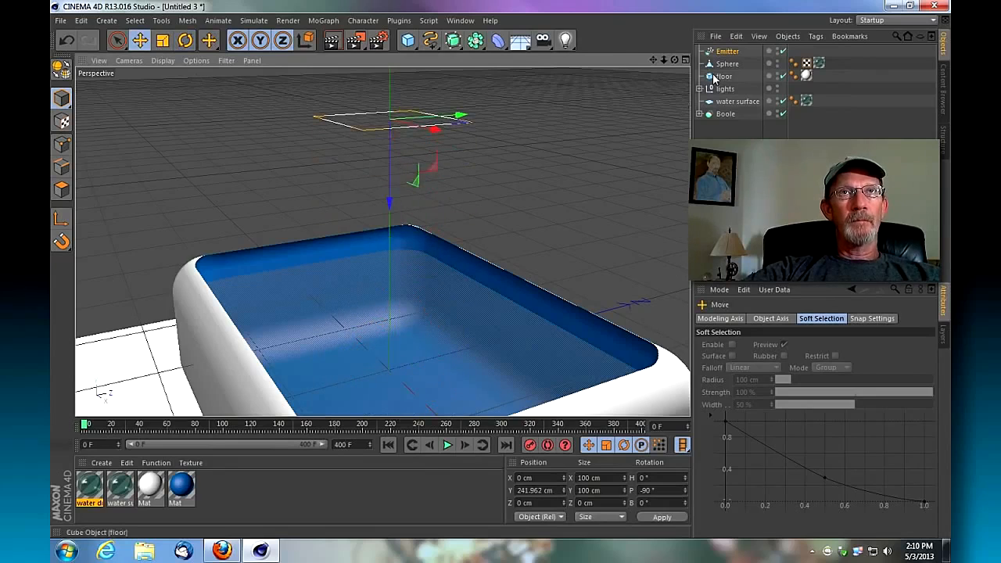
# Play the animation to check the particles falling from the Emitter, and rewind to the first frame.
pyautogui.moveTo(664, 59); pyautogui.dragTo(643, 67)
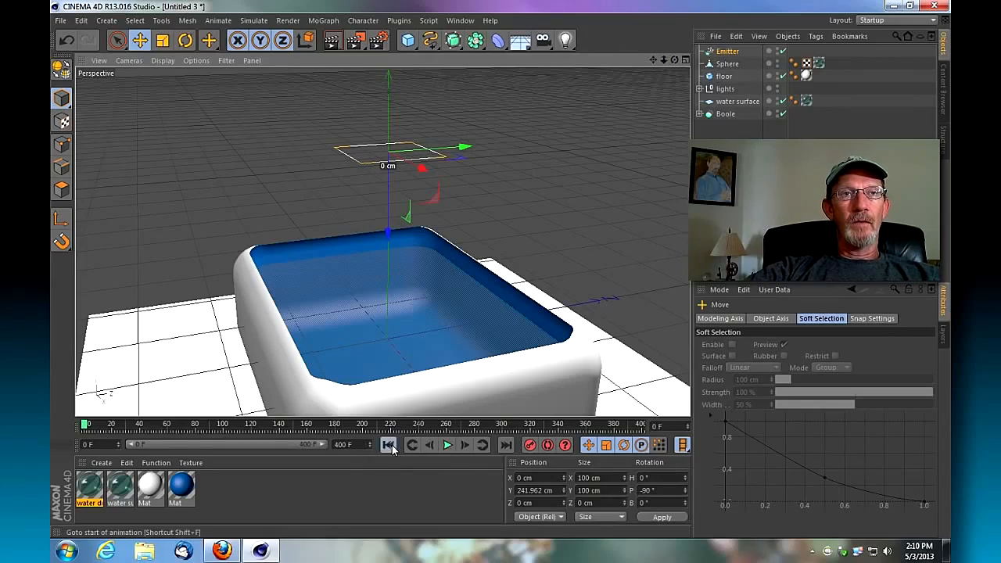
pyautogui.click(442, 447)
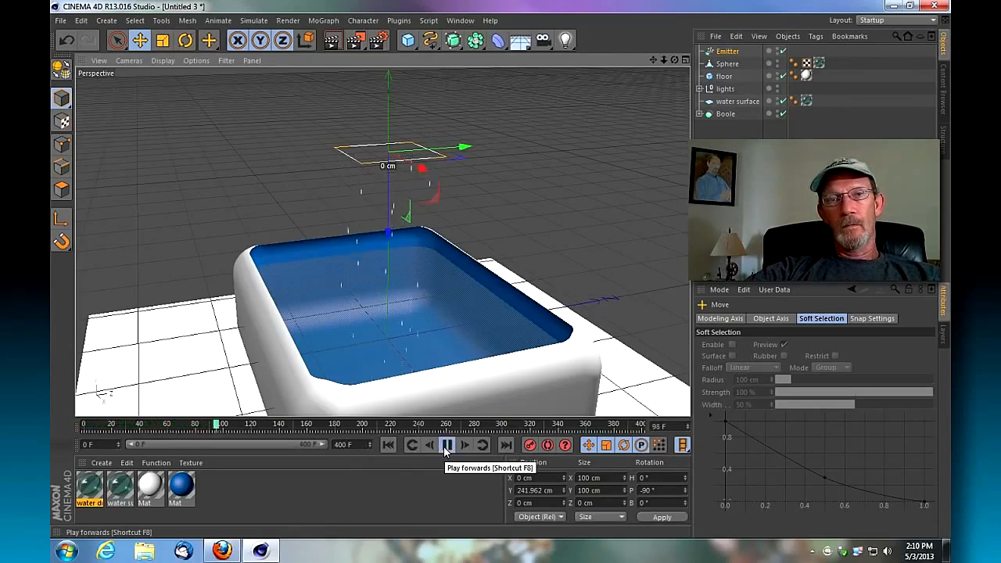
pyautogui.click(447, 446)
pyautogui.click(388, 445)
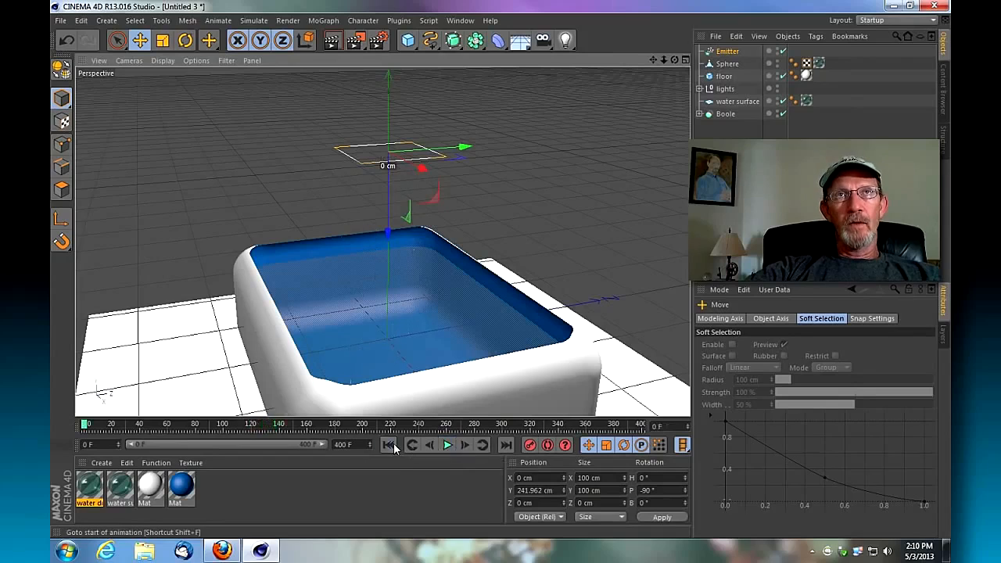
# Make the teardrop Sphere a child of the Emitter and play the animation to check the emission.
pyautogui.click(727, 52)
pyautogui.click(727, 64)
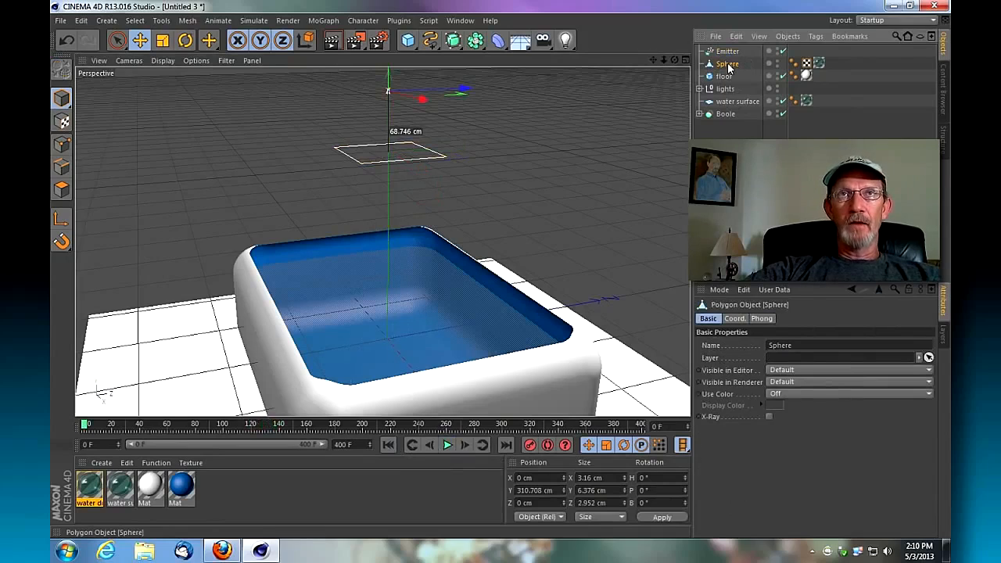
pyautogui.moveTo(727, 51); pyautogui.dragTo(728, 52)
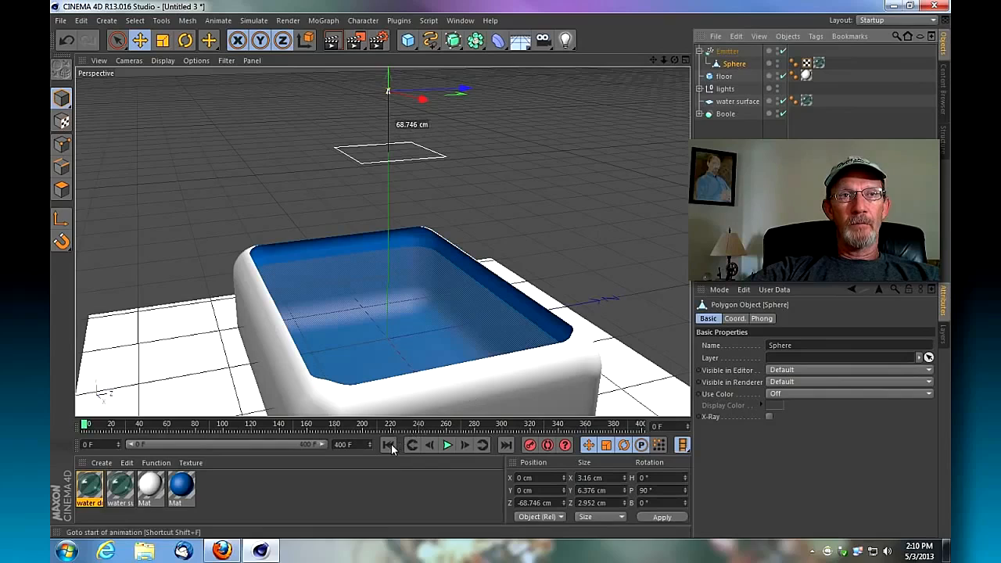
pyautogui.click(447, 445)
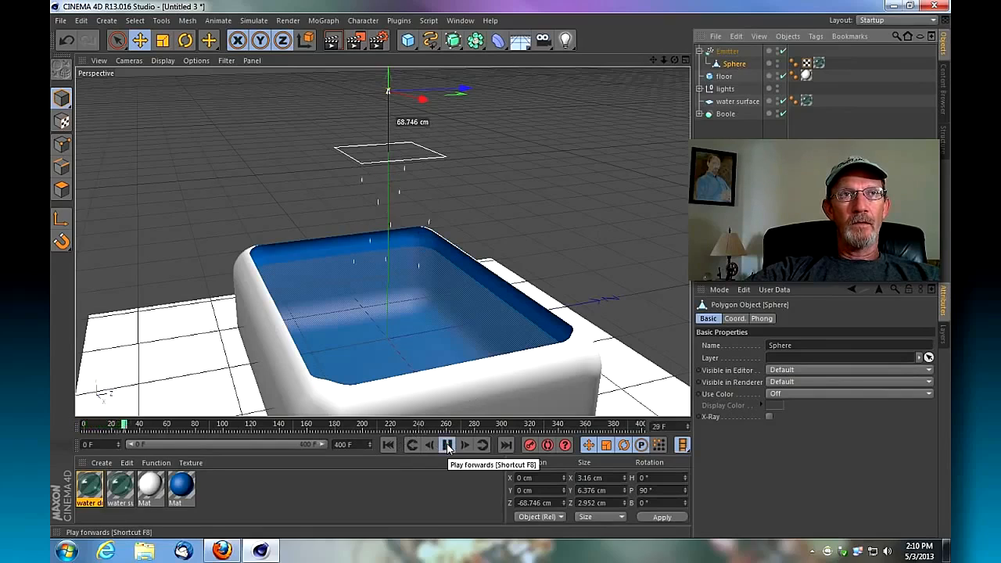
pyautogui.click(448, 445)
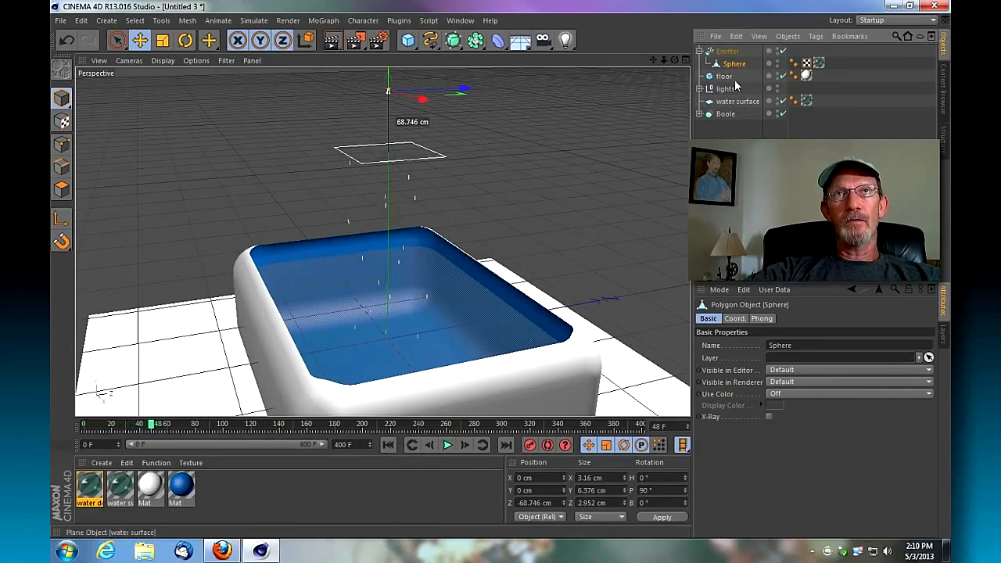
# Turn on Show Objects for the Emitter to display its particles as teardrops.
pyautogui.click(729, 51)
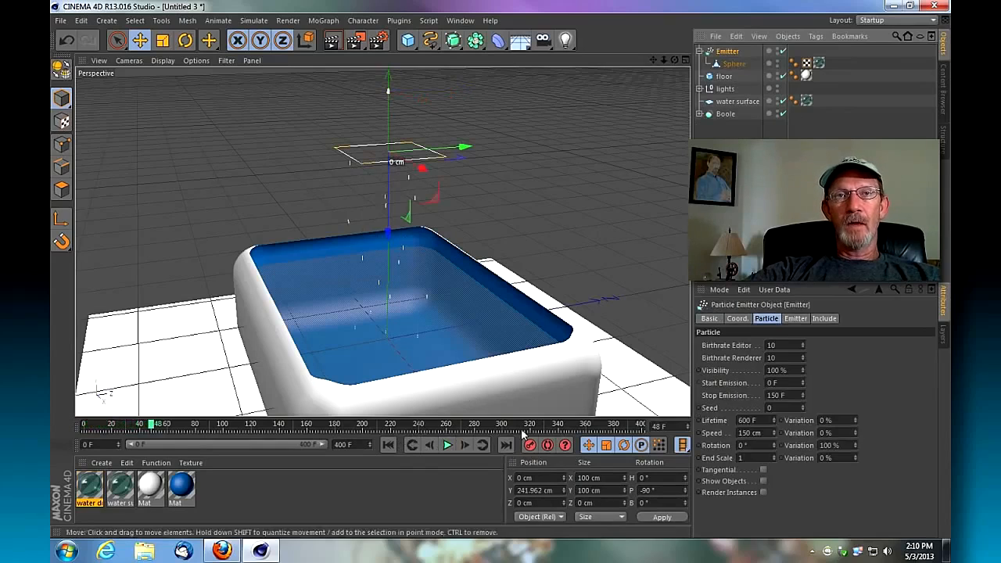
pyautogui.click(763, 481)
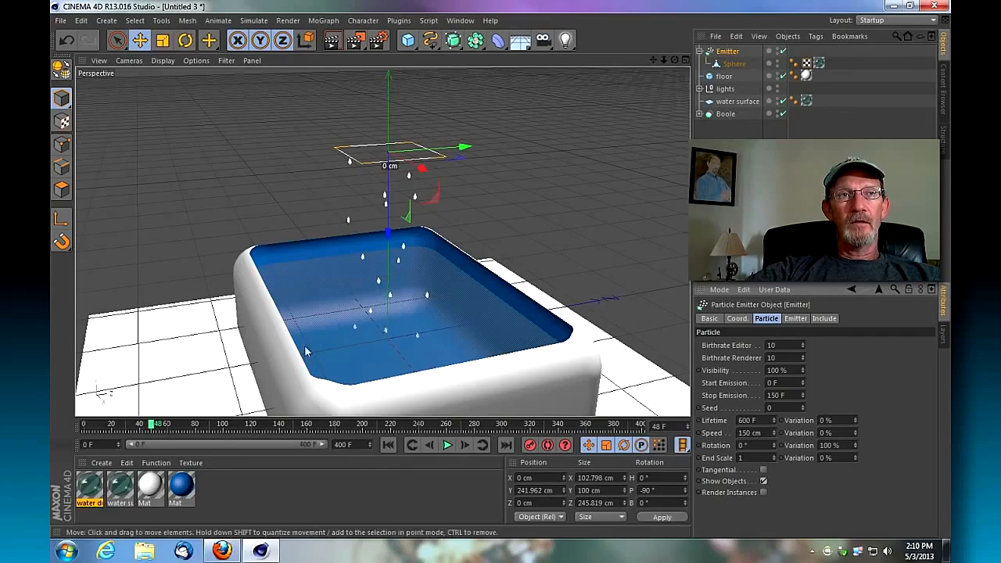
# Replay the animation from the first frame to check the teardrops falling into the pool.
pyautogui.moveTo(664, 60); pyautogui.dragTo(382, 241)
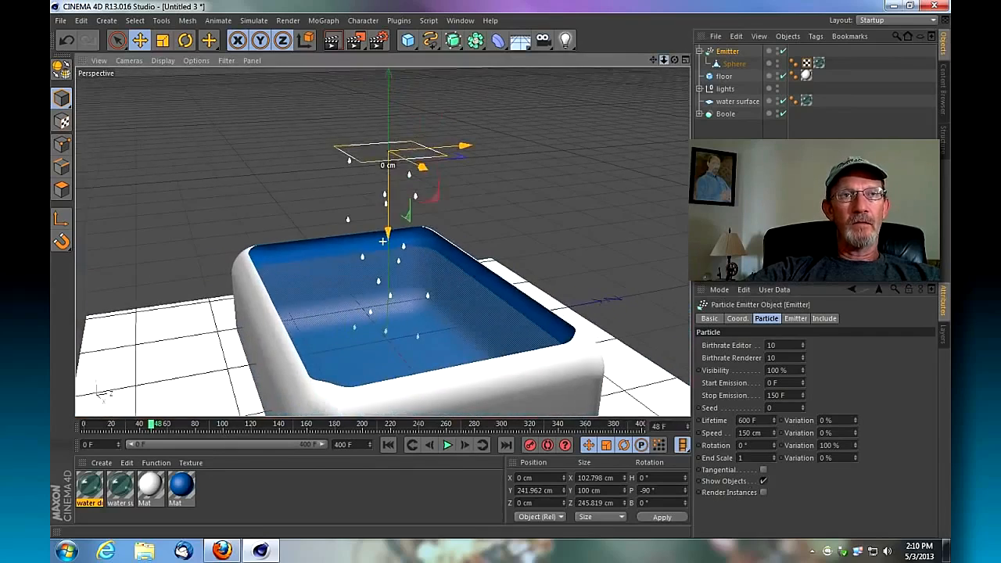
pyautogui.click(387, 445)
pyautogui.click(447, 445)
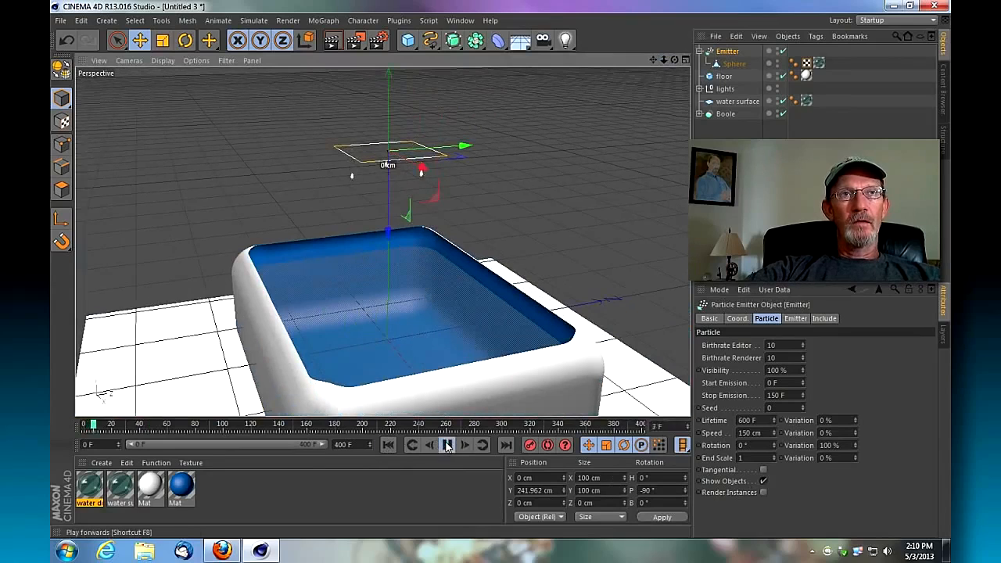
pyautogui.click(447, 445)
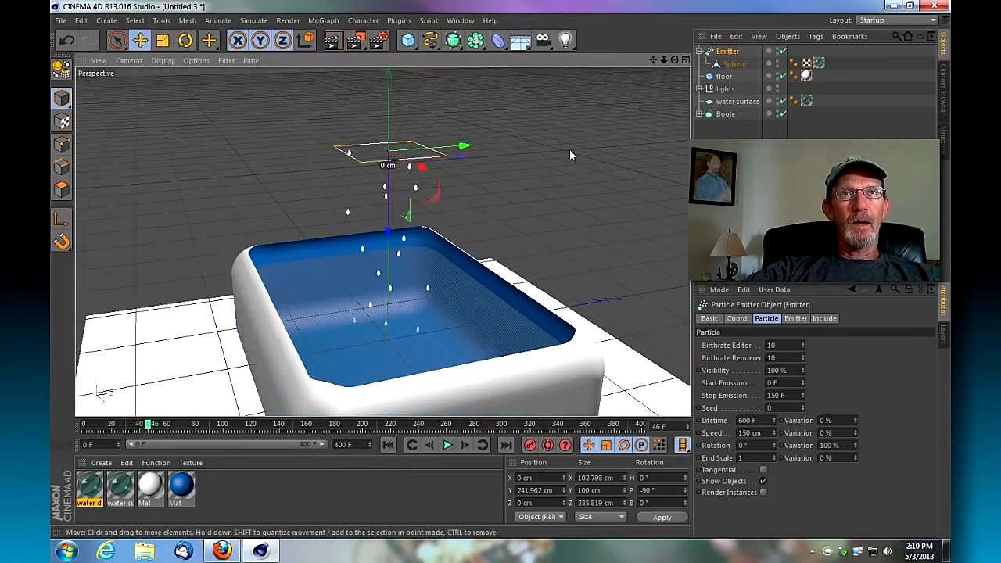
# Set the Emitter's X-Size to 325 cm and Y-Size to 220 cm so that it spans the pool opening.
pyautogui.moveTo(667, 60); pyautogui.dragTo(382, 241)
pyautogui.moveTo(675, 61); pyautogui.dragTo(382, 240)
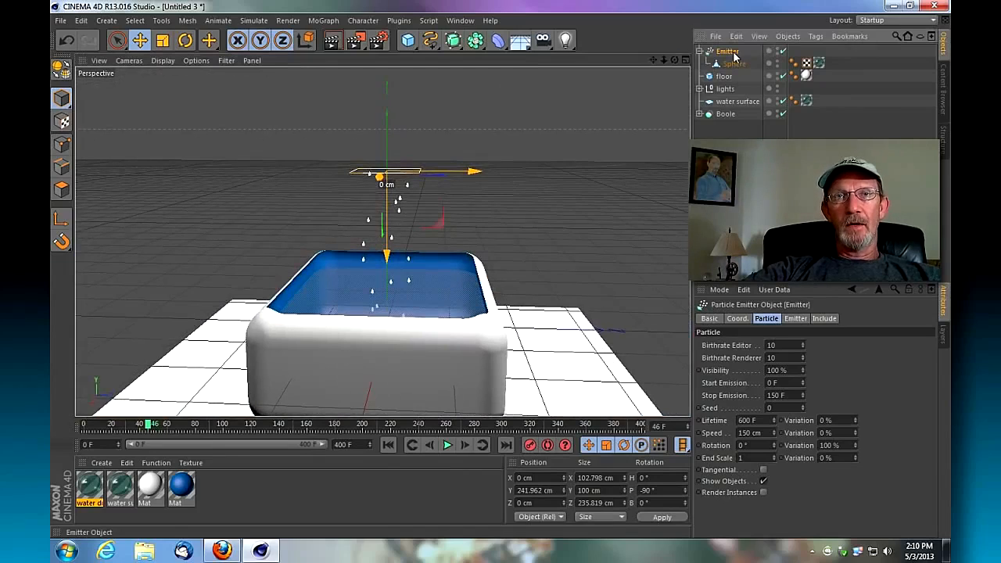
pyautogui.click(796, 319)
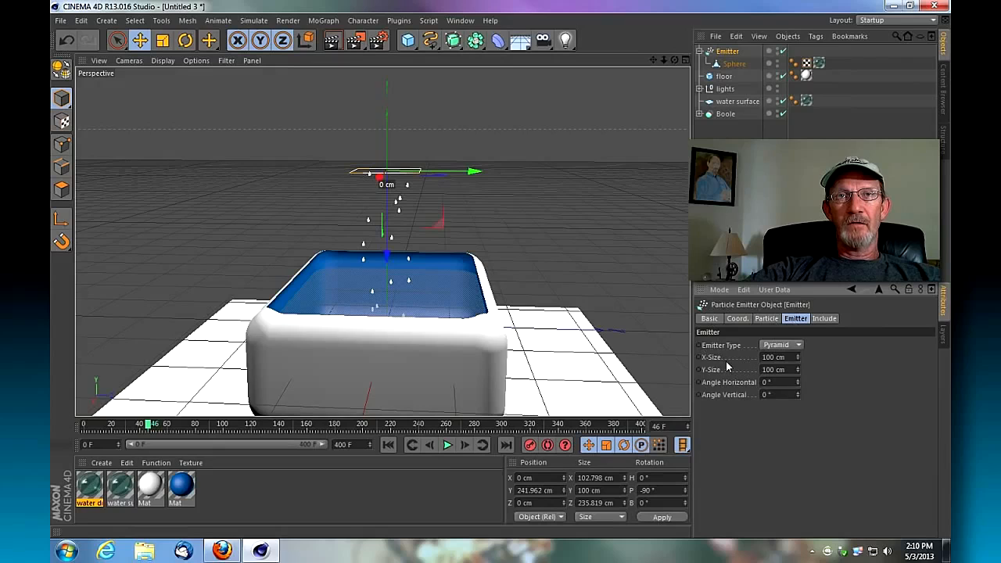
pyautogui.moveTo(675, 59); pyautogui.dragTo(579, 248)
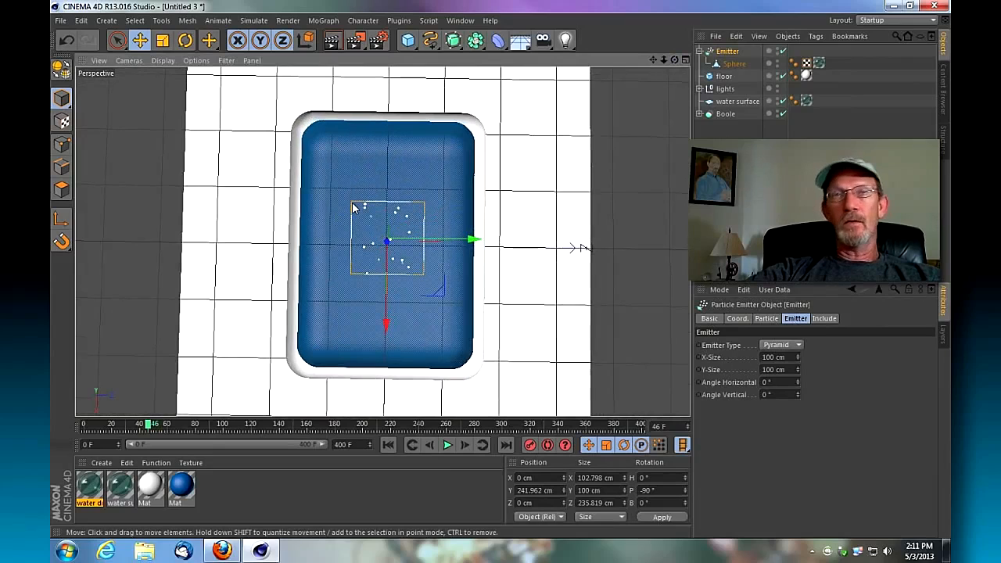
pyautogui.moveTo(799, 357); pyautogui.dragTo(798, 288)
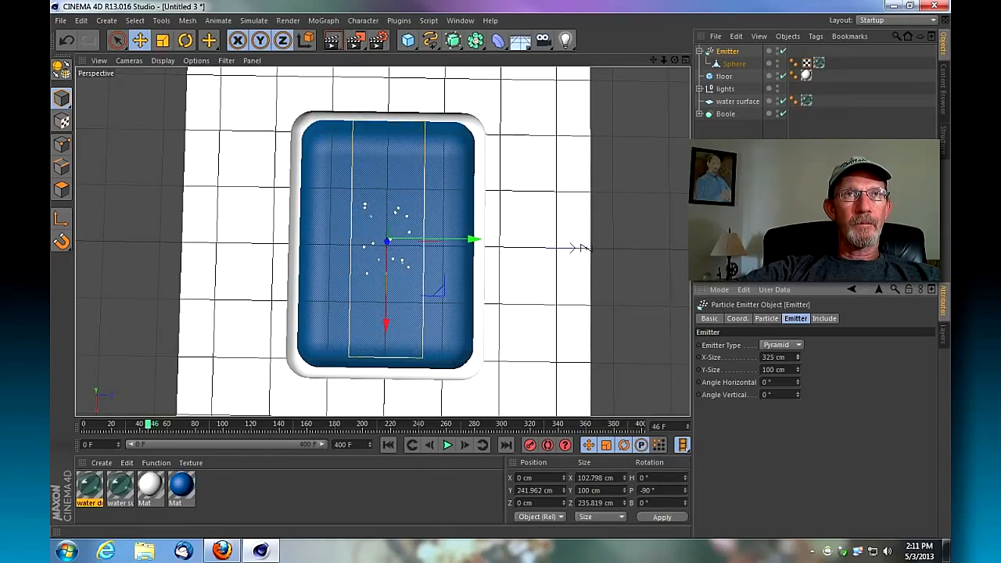
pyautogui.moveTo(799, 371); pyautogui.dragTo(799, 333)
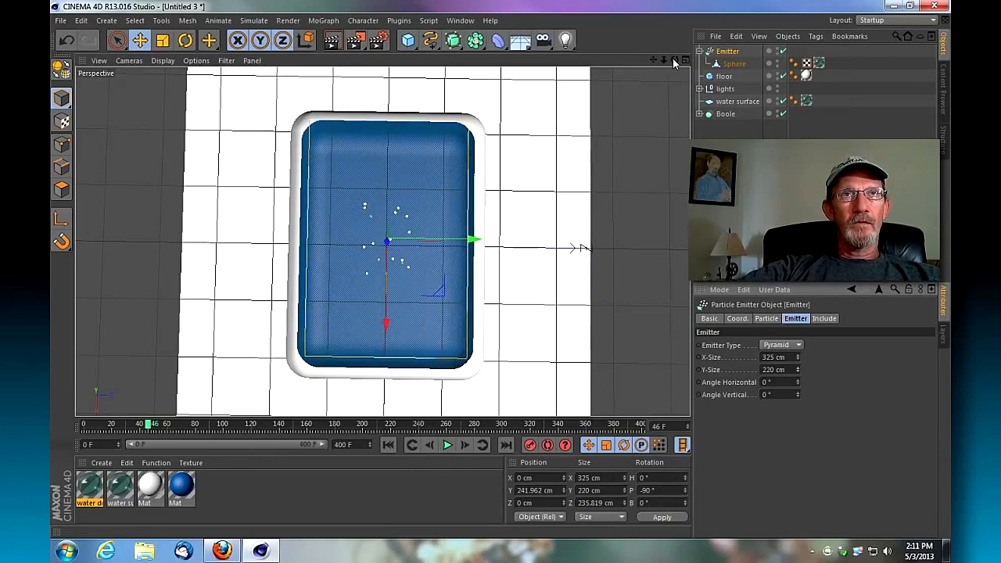
# Play the animation to check the drops from the enlarged Emitter, and rewind to the first frame.
pyautogui.moveTo(674, 60)
pyautogui.mouseDown()
pyautogui.moveTo(661, 52)
pyautogui.moveTo(674, 61)
pyautogui.mouseUp()
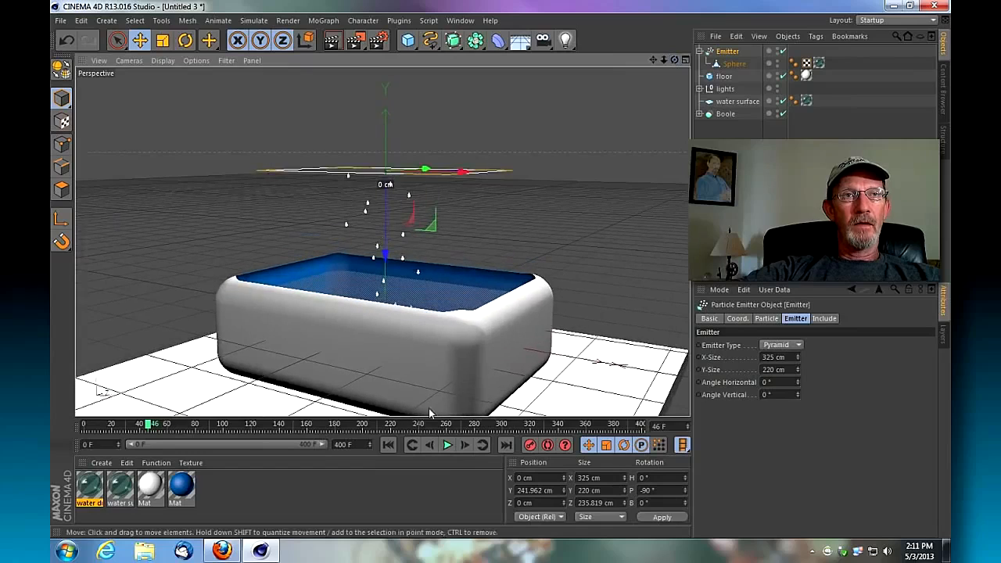
pyautogui.click(388, 444)
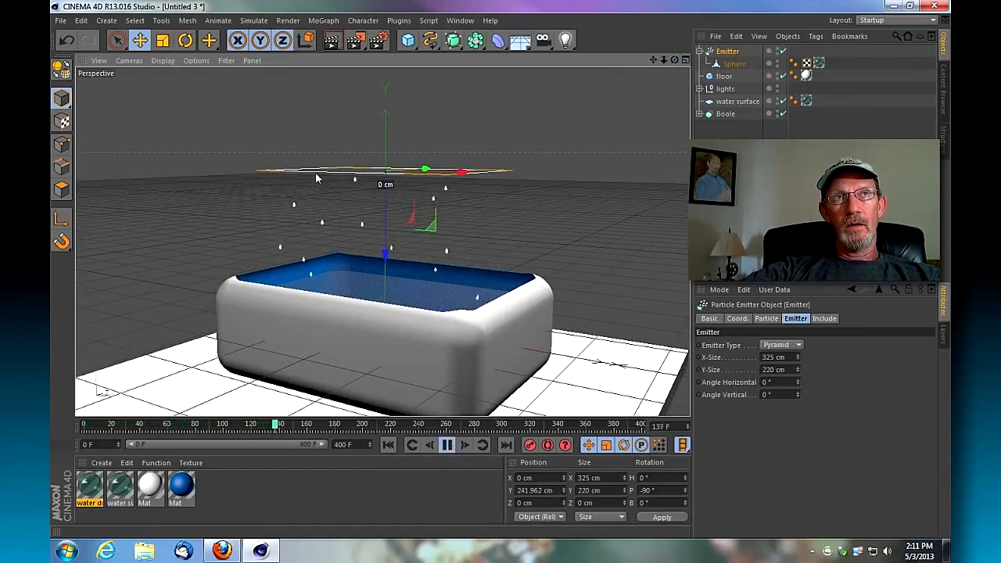
pyautogui.click(447, 445)
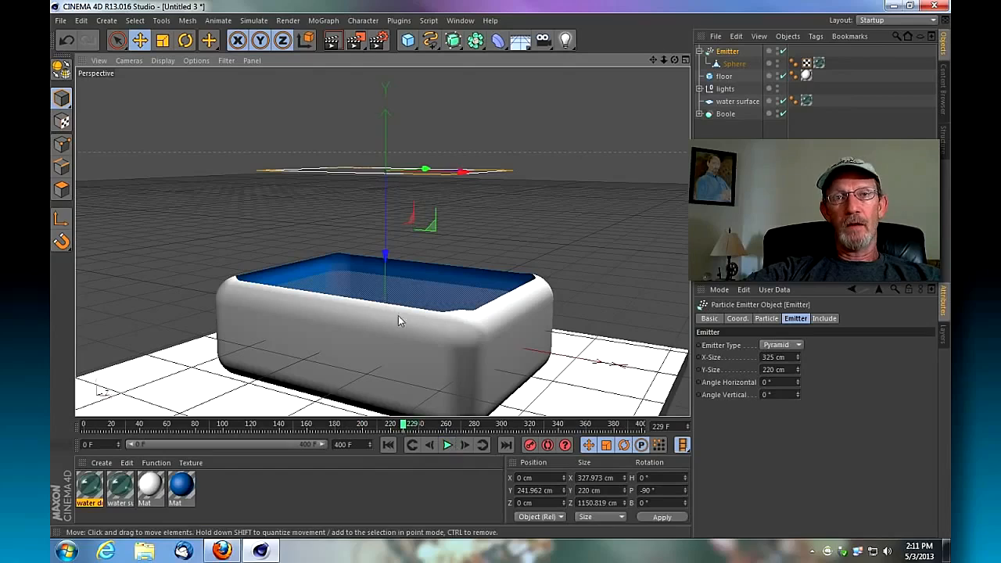
pyautogui.click(388, 444)
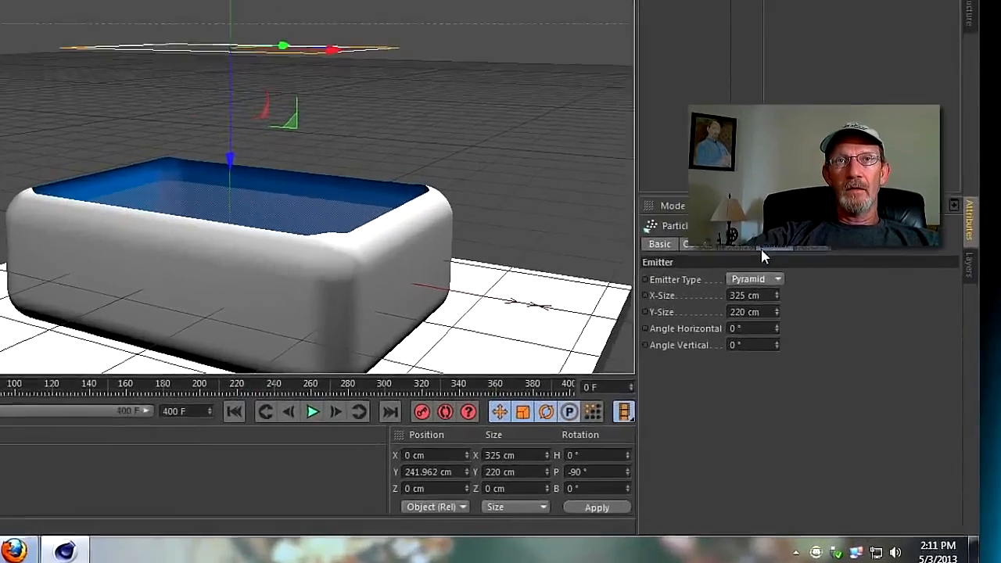
# Set both the Birthrate Editor and the Birthrate Renderer of the Emitter to 15.
pyautogui.click(741, 249)
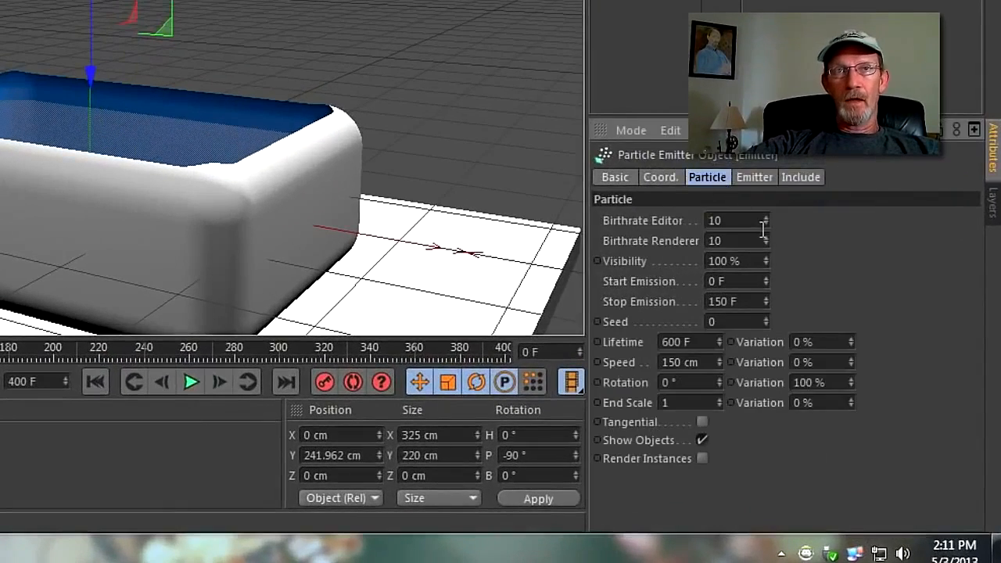
pyautogui.click(752, 222)
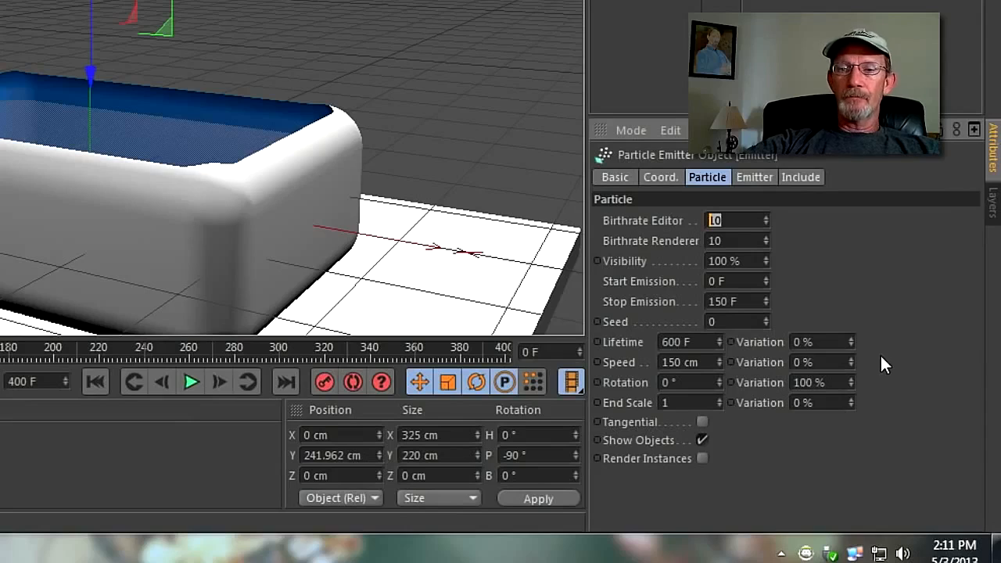
pyautogui.write('15')
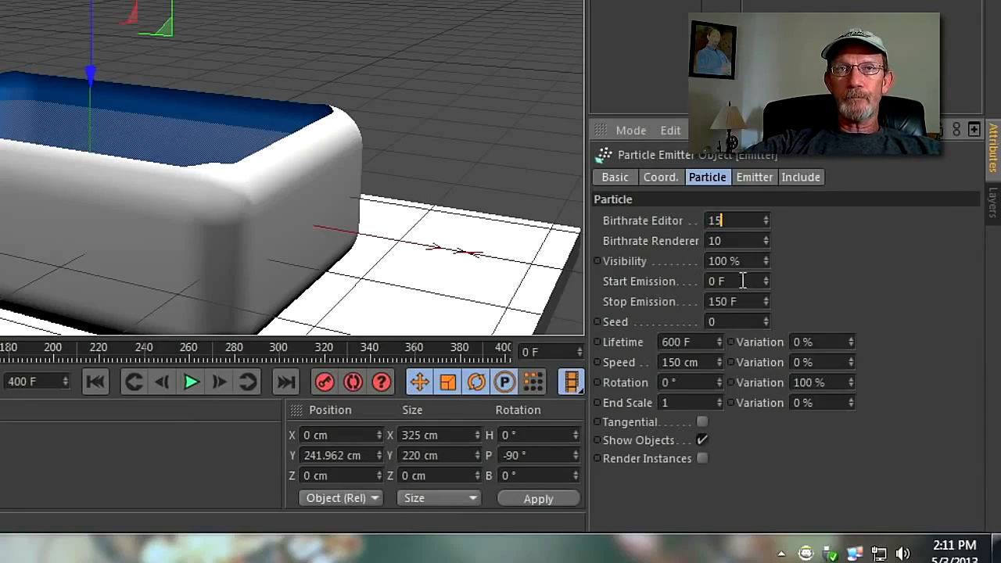
pyautogui.click(738, 241)
pyautogui.write('15')
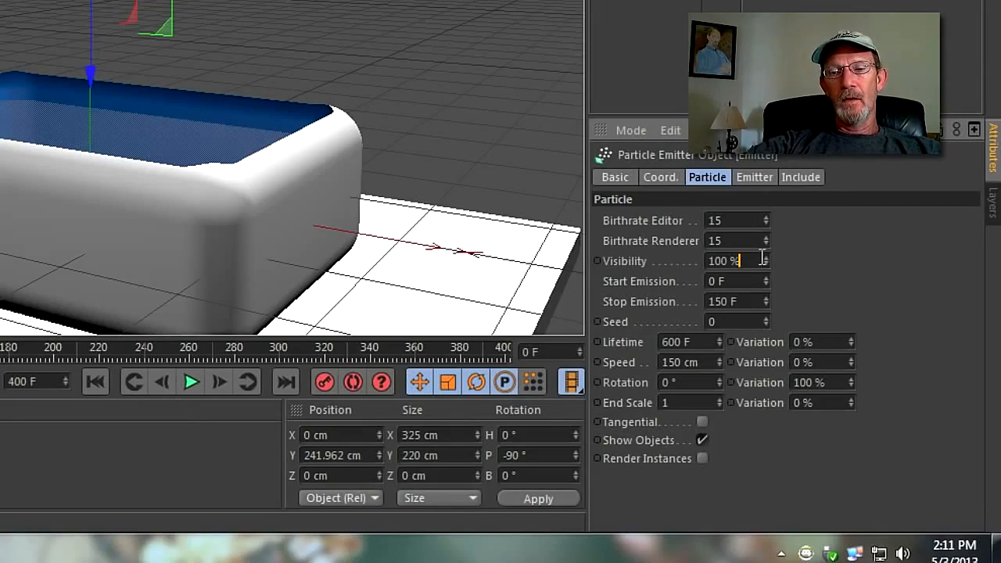
# Set the Emitter's Stop Emission to 400 F, keeping Start Emission at frame 0.
pyautogui.press('Tab')
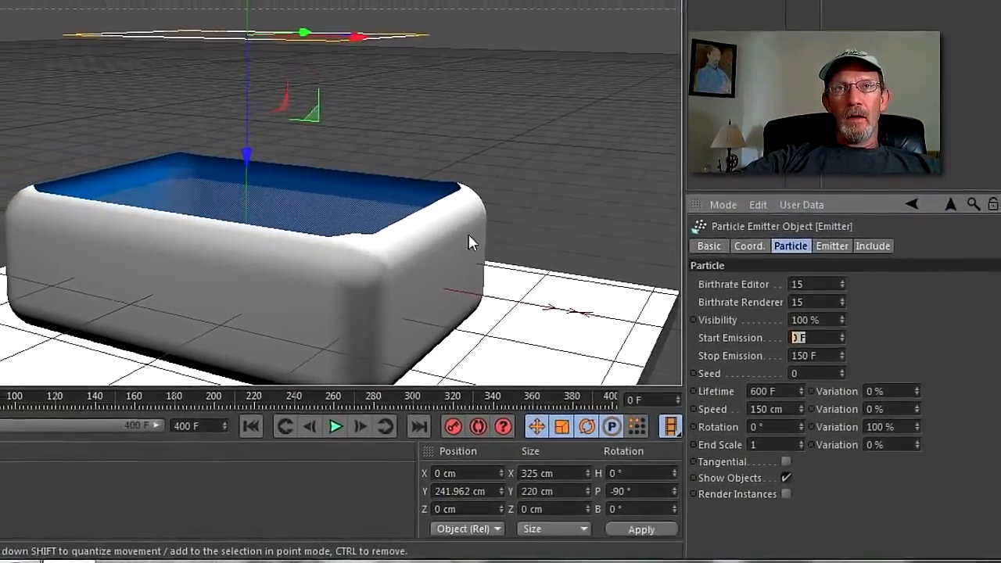
pyautogui.press('Tab')
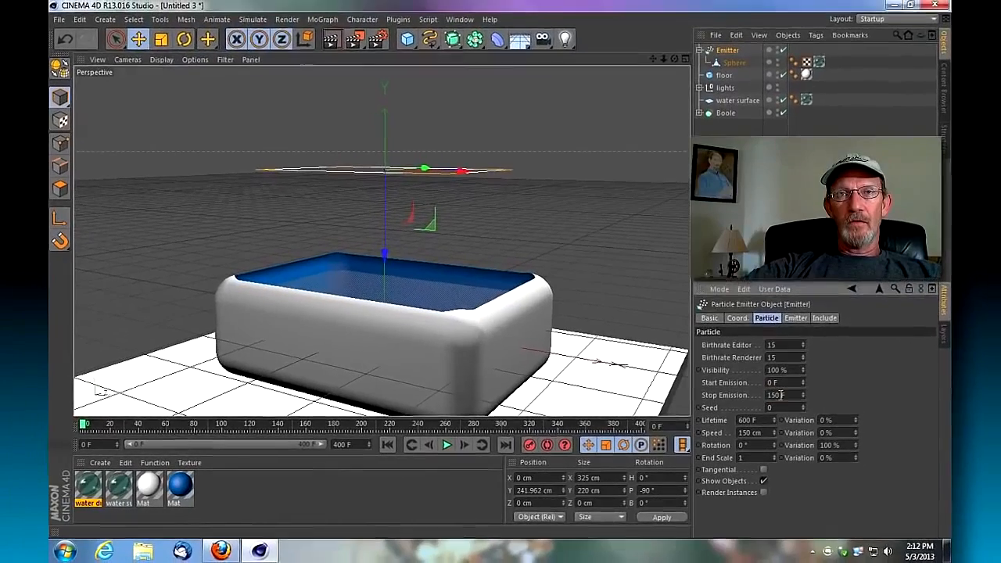
pyautogui.write('400')
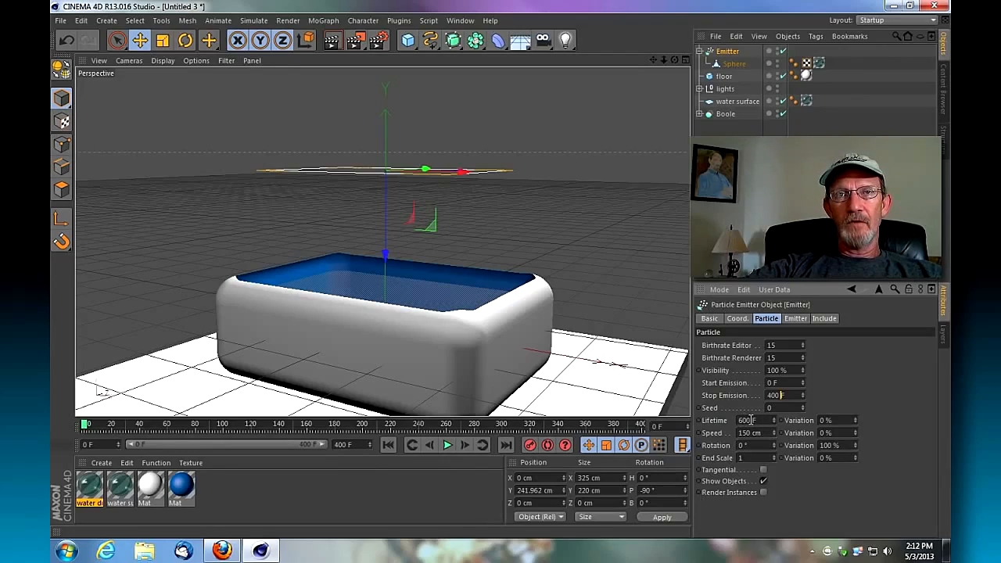
# Try a particle Lifetime of 5 F and play the animation to check how far the drops fall.
pyautogui.write('20')
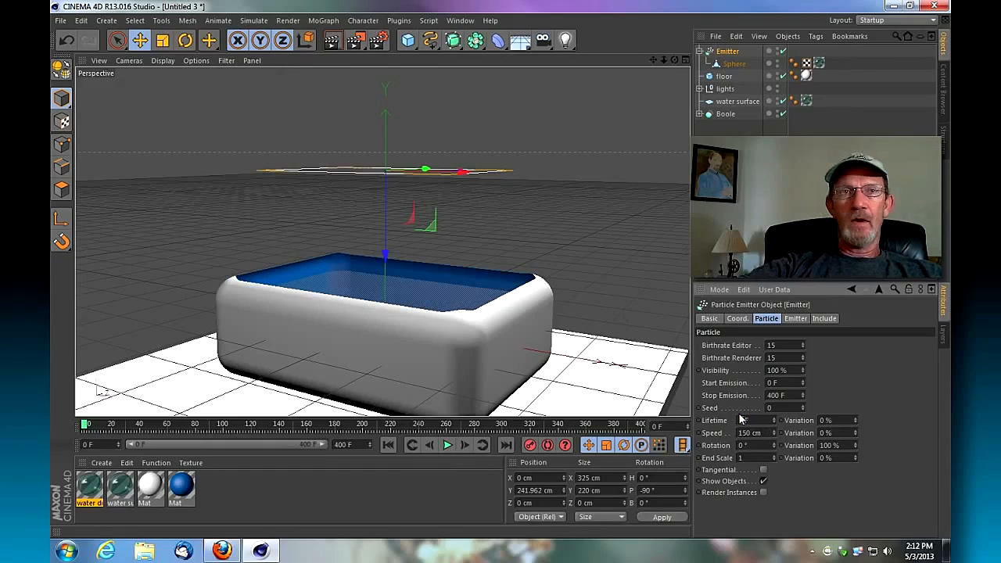
pyautogui.click(447, 444)
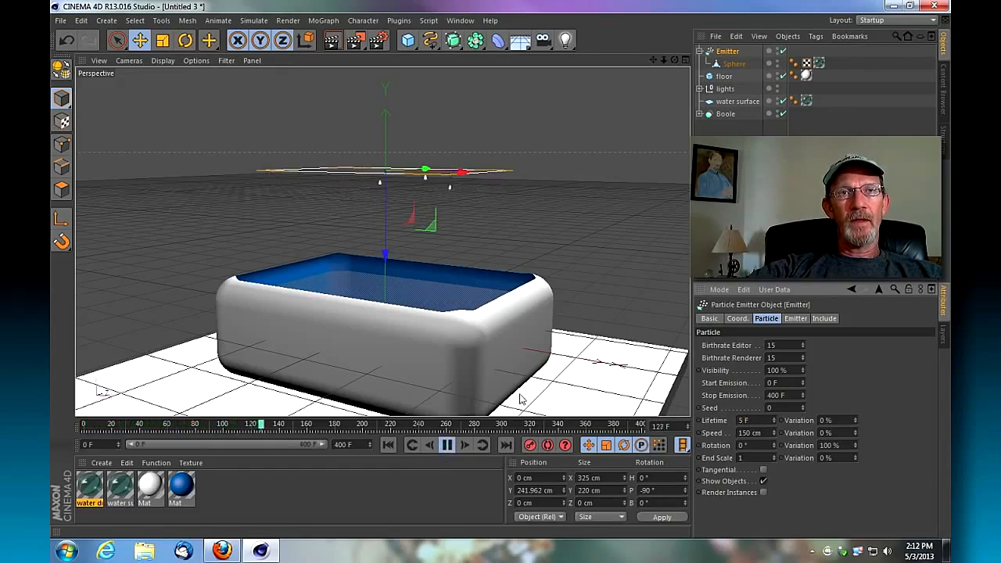
pyautogui.click(448, 444)
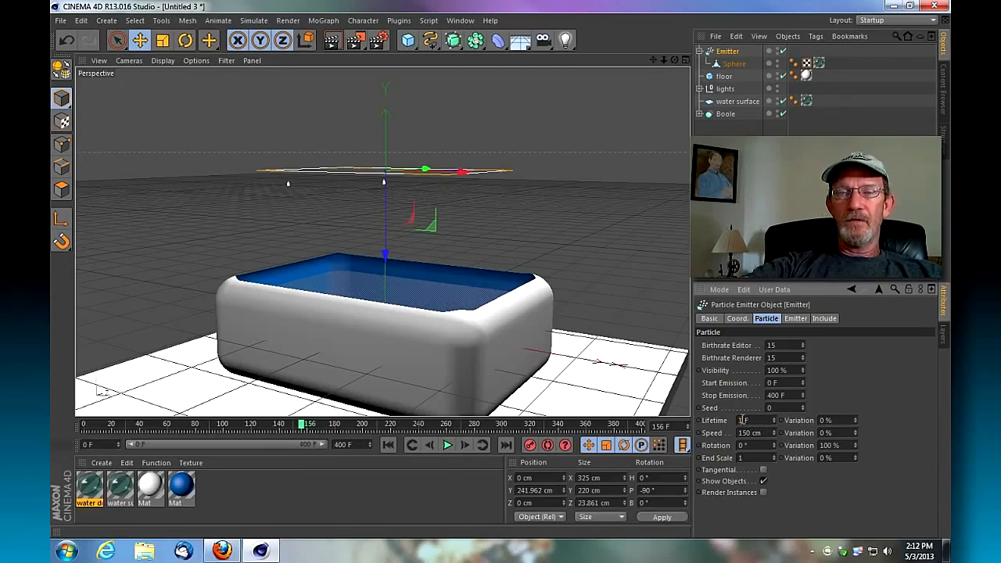
# Try a particle Lifetime of 15 F and replay the animation from the first frame.
pyautogui.click(389, 445)
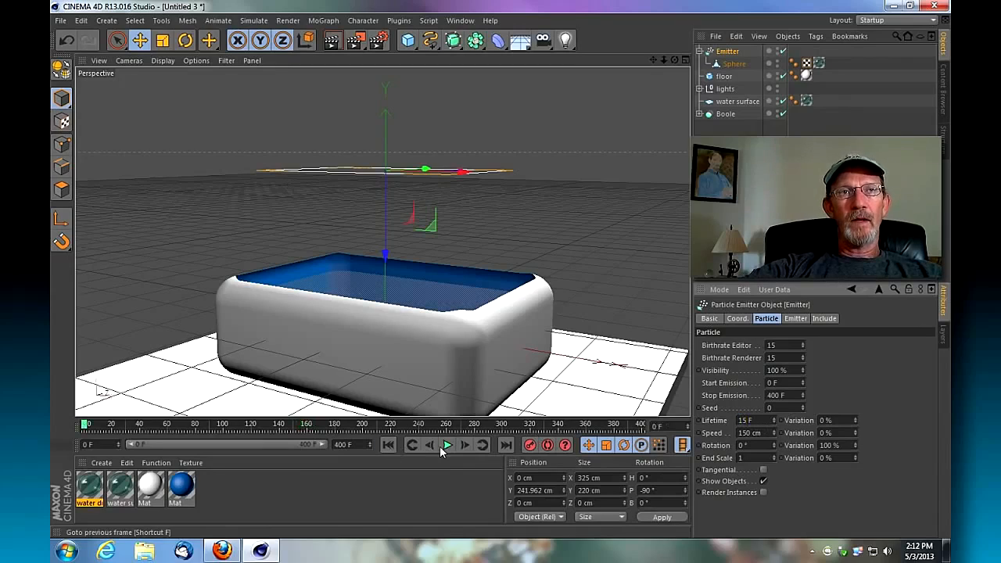
pyautogui.click(441, 447)
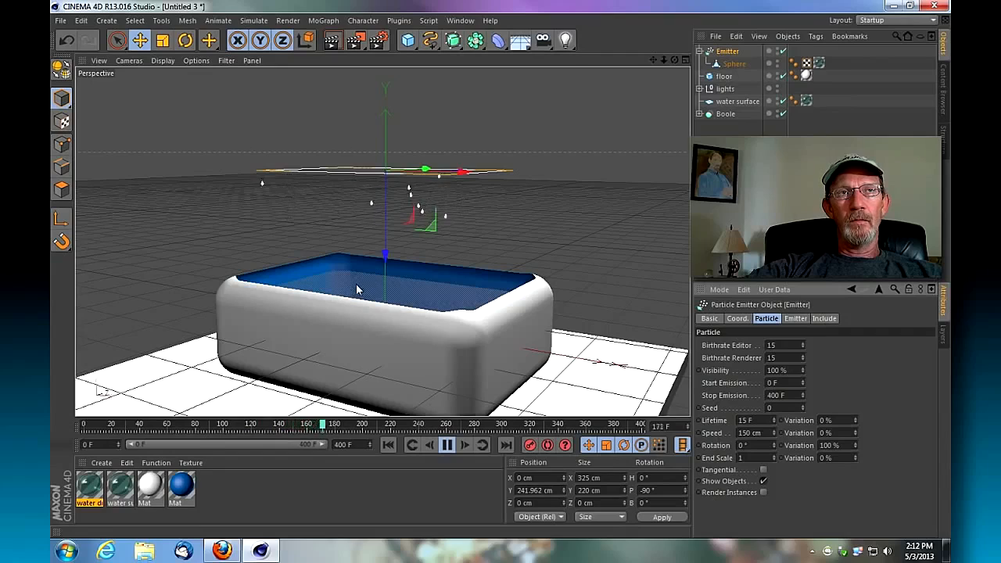
pyautogui.click(455, 446)
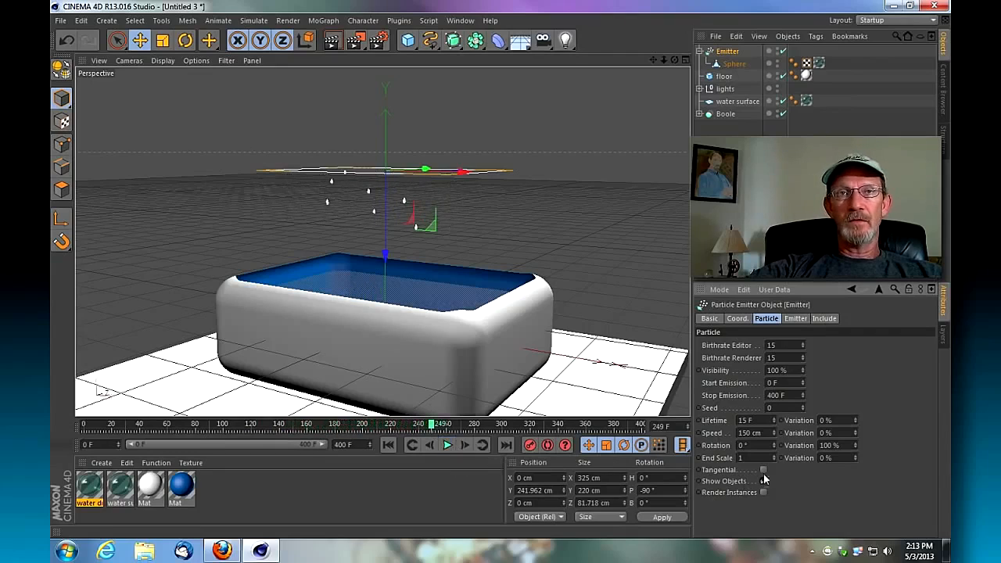
# Try a particle Lifetime of 25 F, replay the animation from the start, and rewind to the first frame.
pyautogui.moveTo(749, 421); pyautogui.dragTo(724, 424)
pyautogui.write('25')
pyautogui.click(391, 445)
pyautogui.click(448, 445)
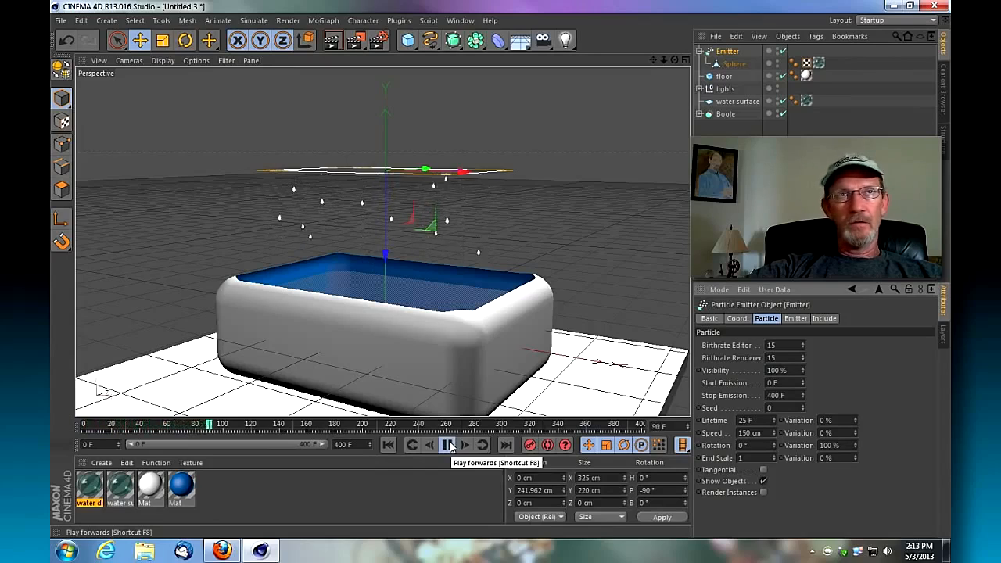
pyautogui.click(448, 445)
pyautogui.click(395, 446)
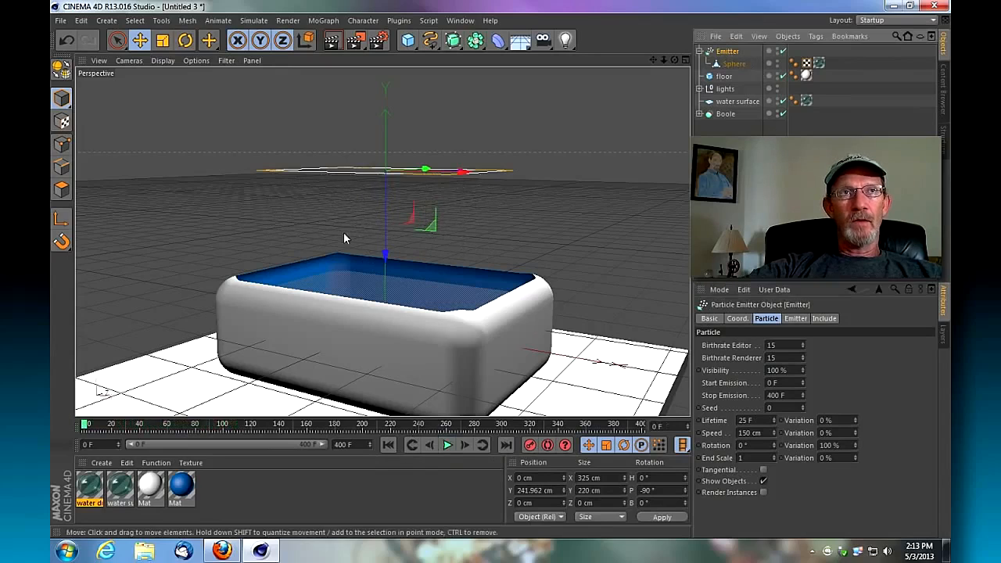
# Raise the Emitter to a Y position of about 361 cm, set its particle Lifetime to 50 F and play the animation.
pyautogui.moveTo(385, 253); pyautogui.dragTo(384, 175)
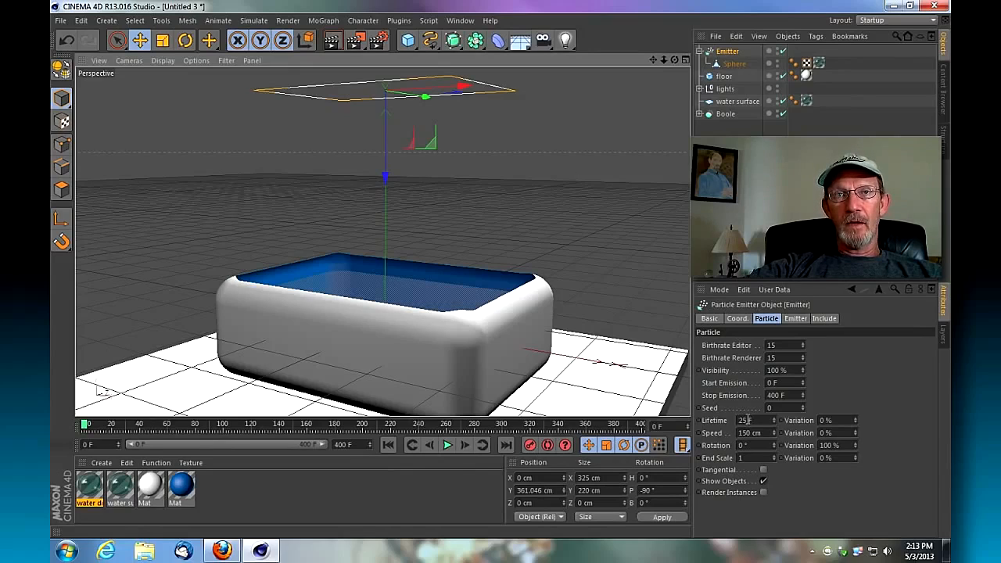
pyautogui.moveTo(748, 420); pyautogui.dragTo(712, 424)
pyautogui.write('50 F')
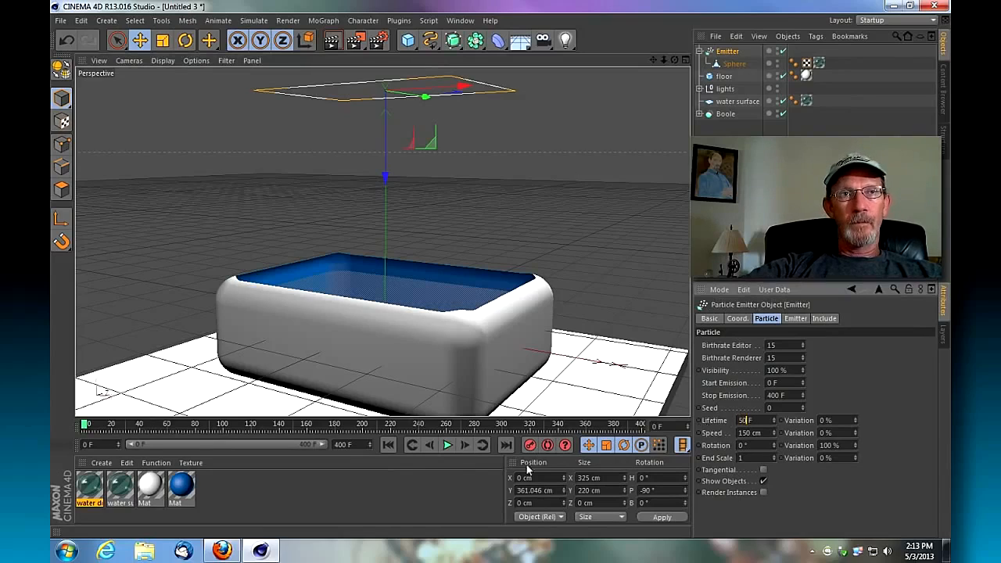
pyautogui.click(451, 452)
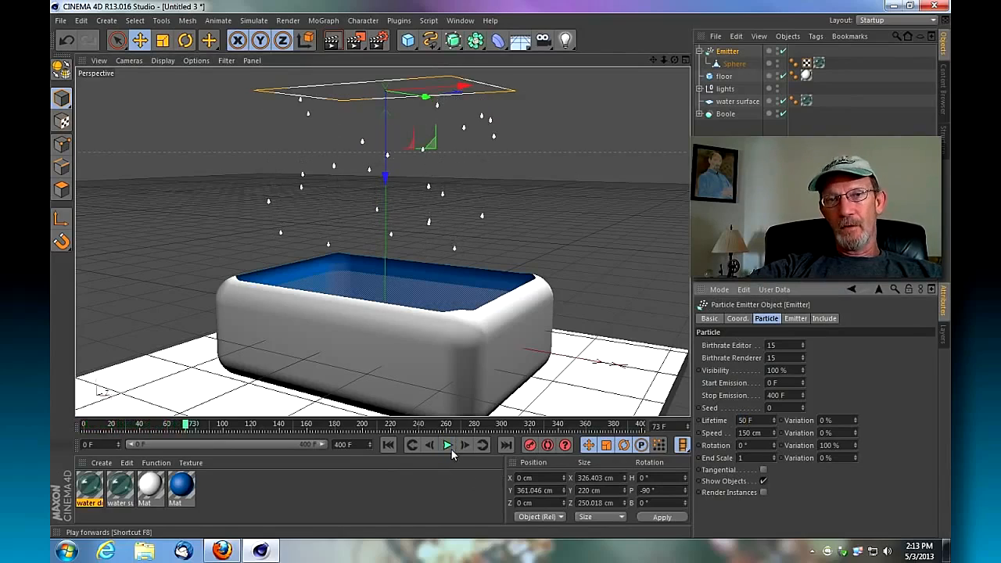
# Try a particle Lifetime of 60 F and replay the animation to check where the drops disappear.
pyautogui.moveTo(748, 421); pyautogui.dragTo(727, 421)
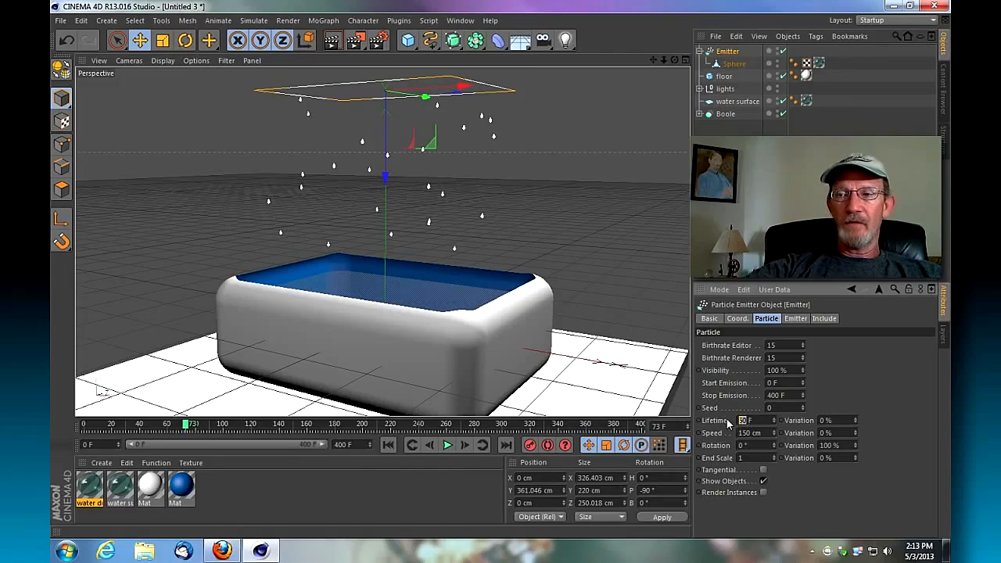
pyautogui.write('60')
pyautogui.click(388, 444)
pyautogui.click(447, 444)
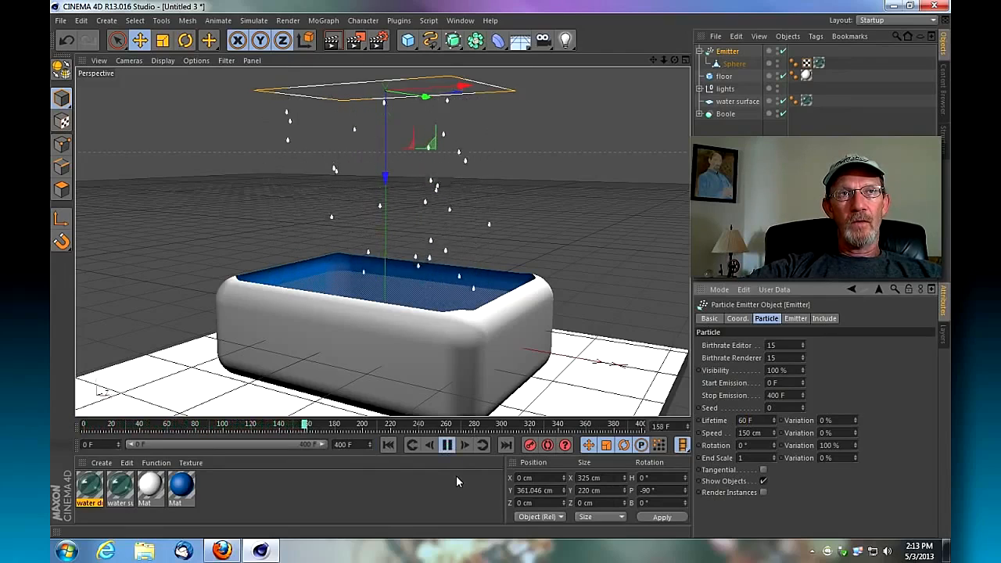
pyautogui.click(450, 445)
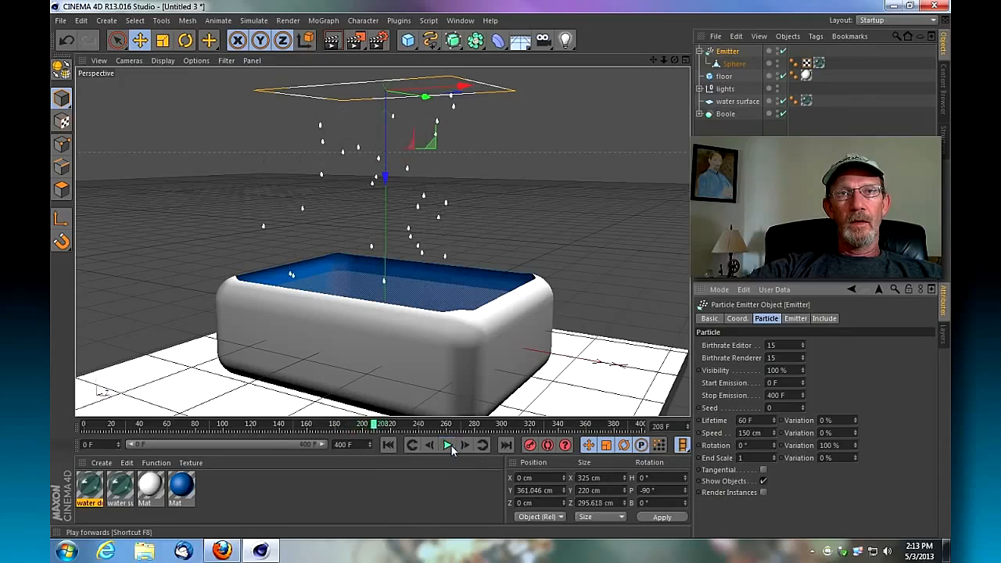
# Set the Emitter's particle Lifetime to 65 F and replay the animation to check the drops reaching the water.
pyautogui.doubleClick(747, 419)
pyautogui.write('65')
pyautogui.click(389, 444)
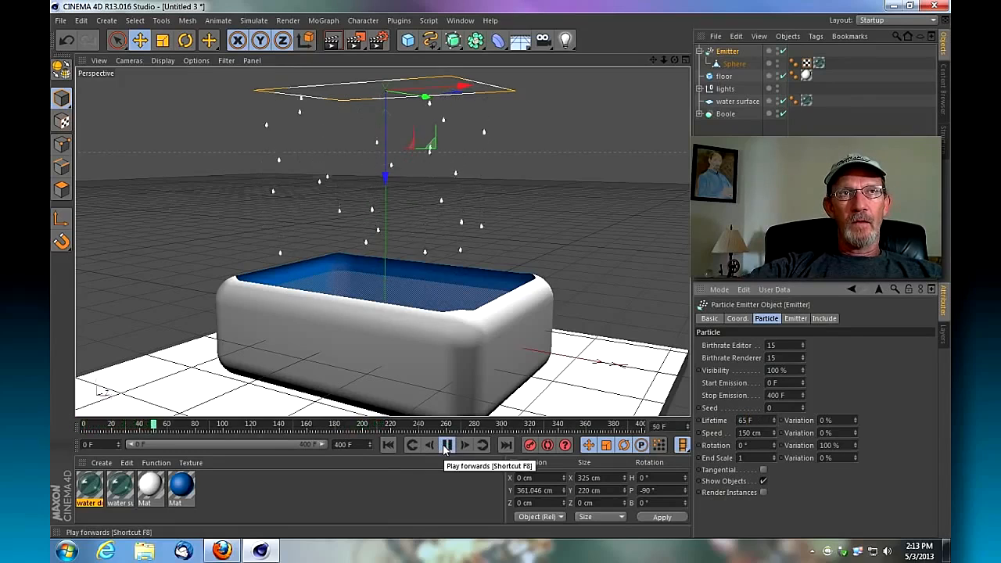
pyautogui.click(446, 445)
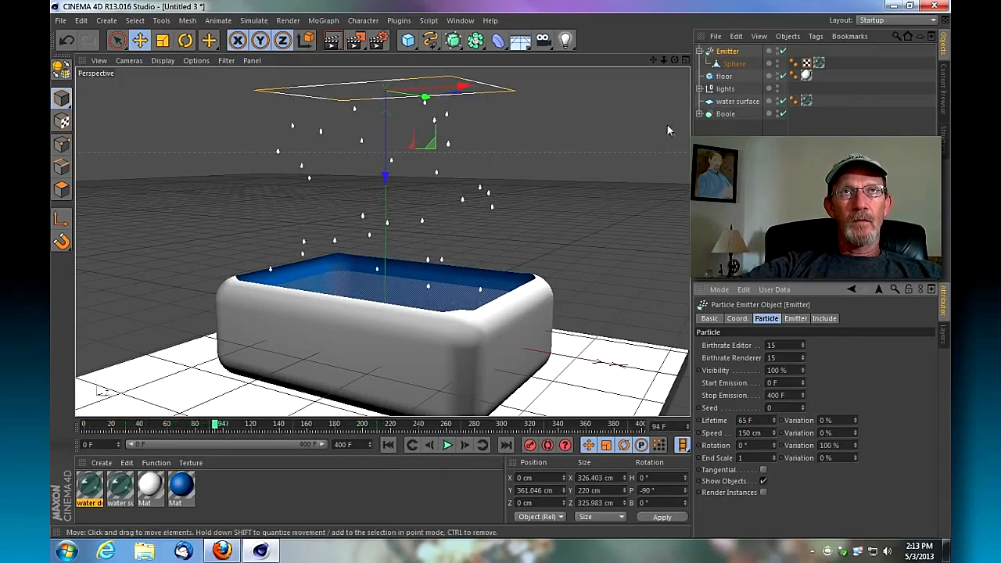
# Play the animation from a low side angle to check where the falling drops disappear at the pool, and stop it.
pyautogui.moveTo(665, 60)
pyautogui.mouseDown()
pyautogui.moveTo(597, 60)
pyautogui.moveTo(669, 16)
pyautogui.moveTo(675, 62)
pyautogui.mouseUp()
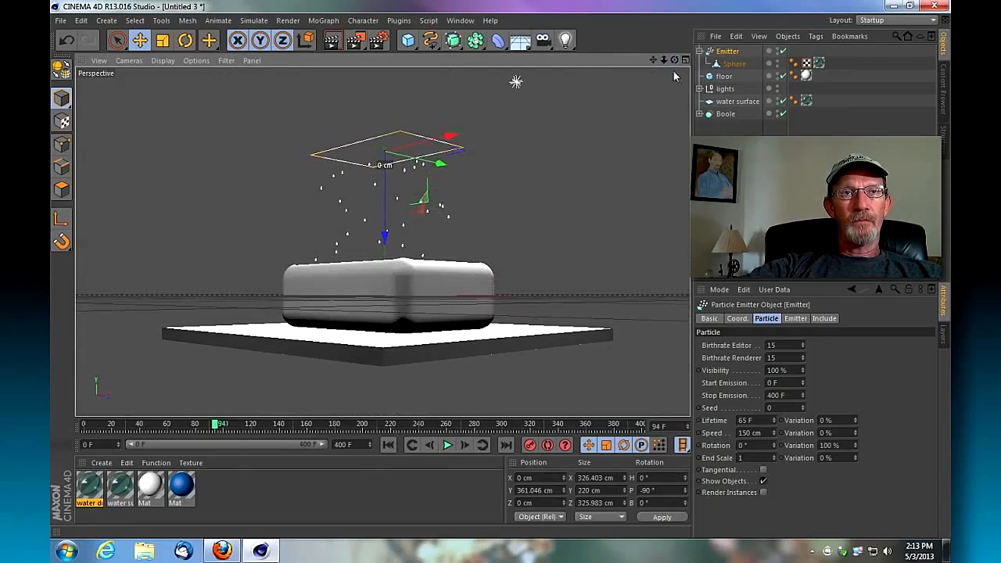
pyautogui.click(447, 445)
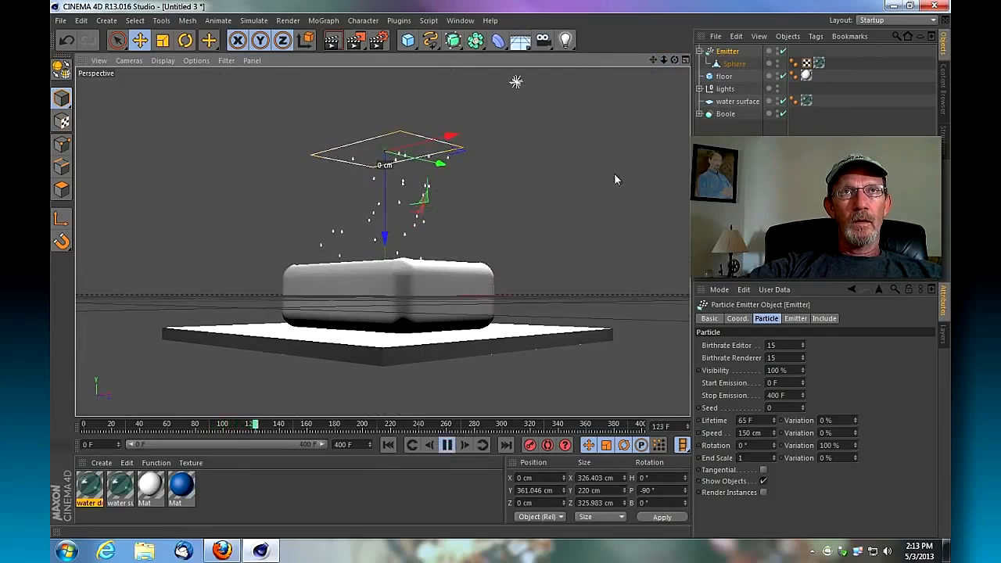
pyautogui.moveTo(652, 61)
pyautogui.mouseDown()
pyautogui.moveTo(652, 14)
pyautogui.moveTo(651, 74)
pyautogui.mouseUp()
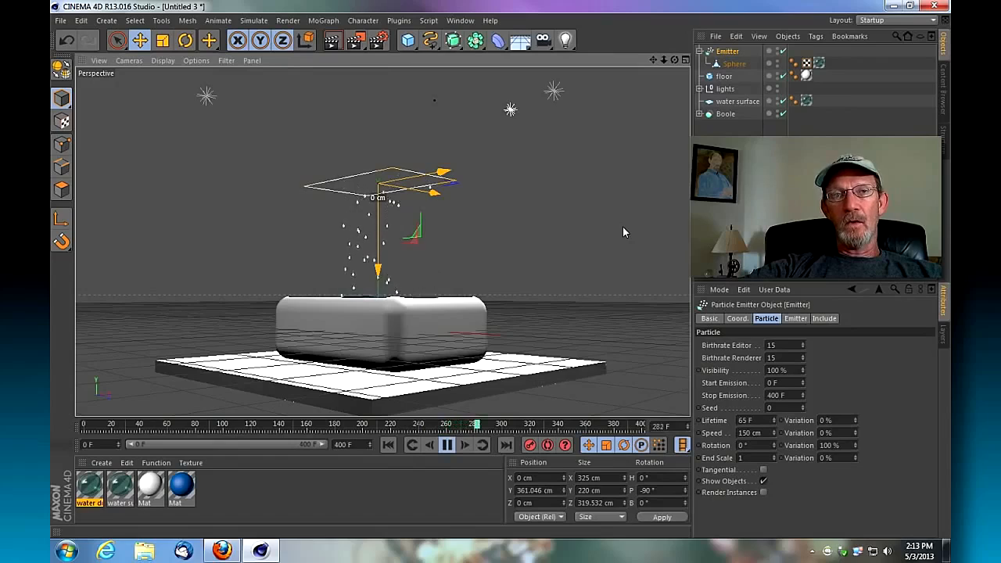
pyautogui.click(449, 445)
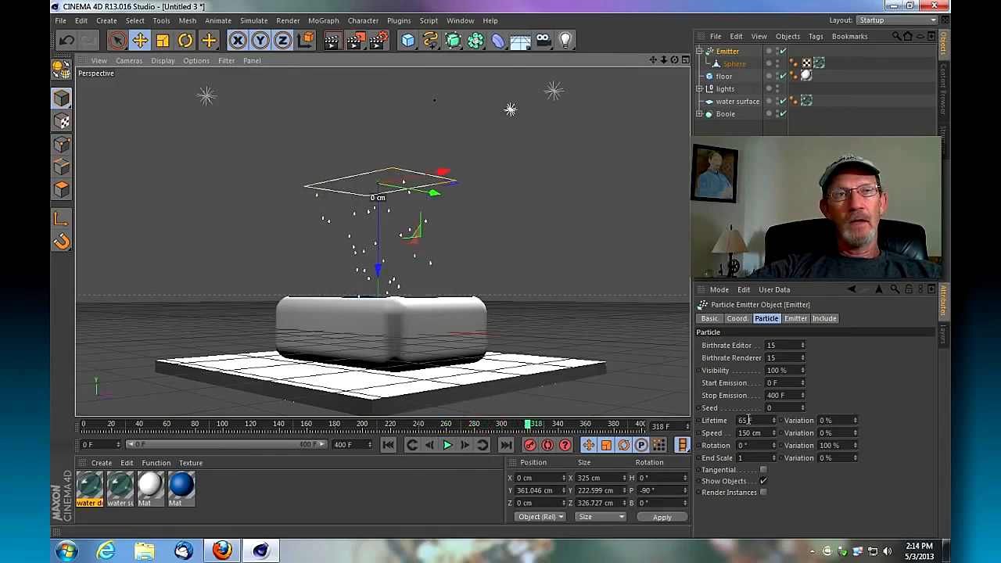
# Set the Emitter's particle Speed to 800 cm, replay the animation from the start, and rewind to the first frame.
pyautogui.moveTo(665, 60); pyautogui.dragTo(665, 152)
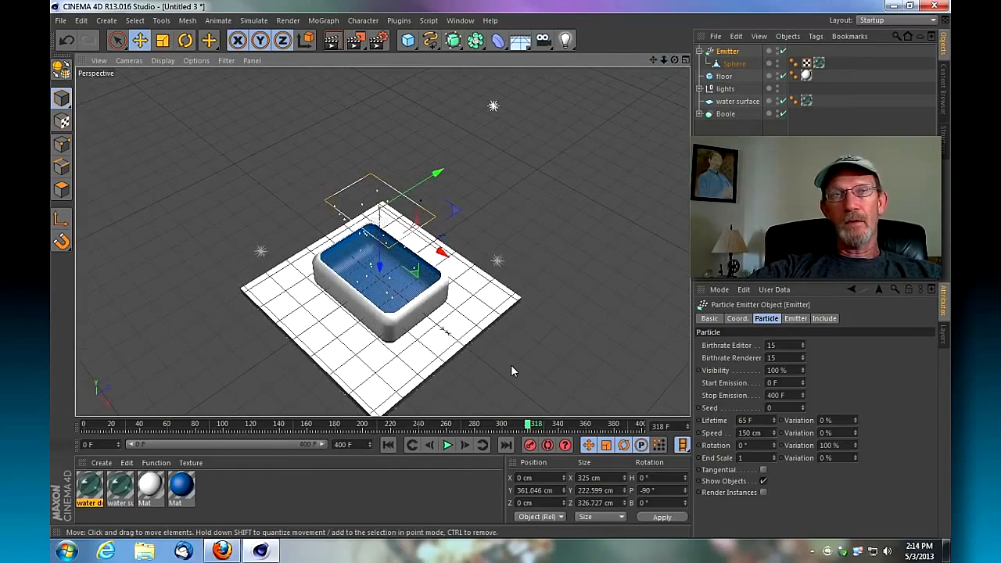
pyautogui.moveTo(665, 59)
pyautogui.mouseDown()
pyautogui.moveTo(680, 71)
pyautogui.moveTo(659, 50)
pyautogui.mouseUp()
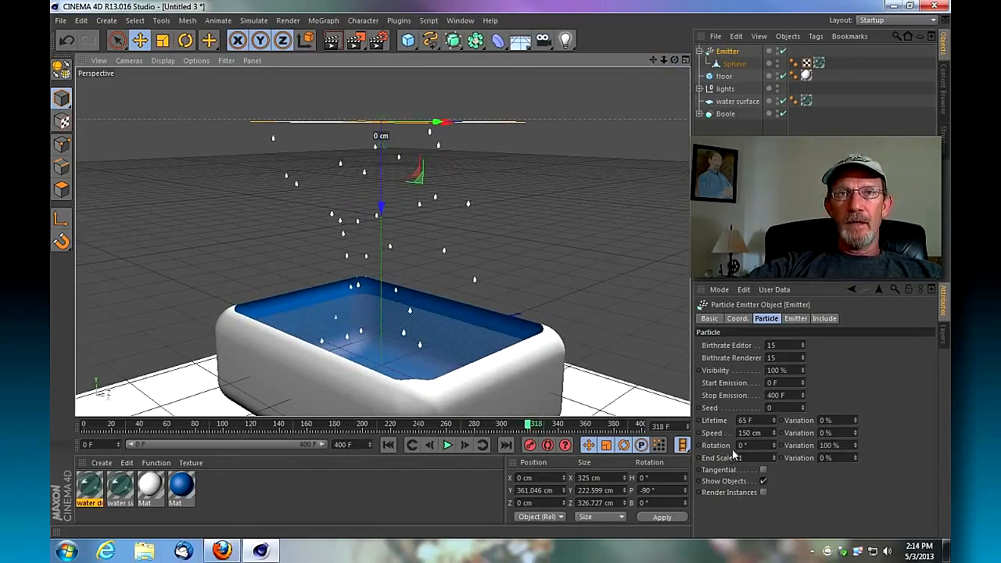
pyautogui.moveTo(752, 434); pyautogui.dragTo(728, 436)
pyautogui.write('800')
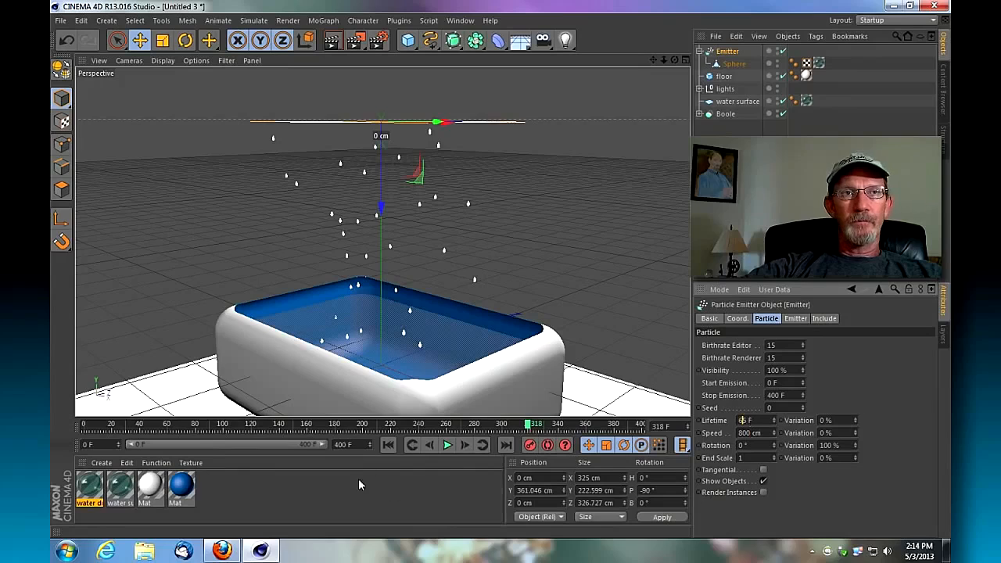
pyautogui.click(388, 444)
pyautogui.click(447, 444)
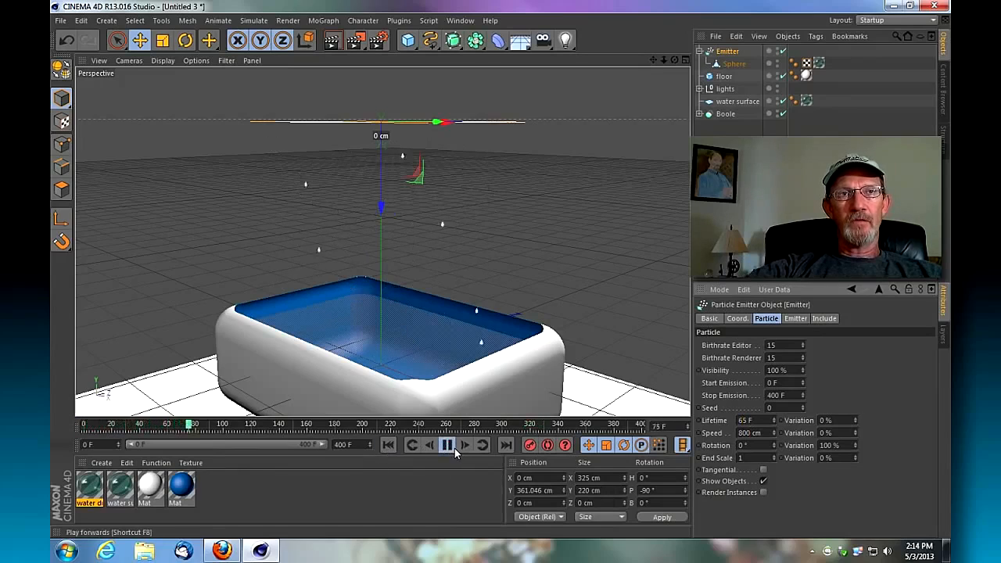
pyautogui.click(447, 444)
pyautogui.click(389, 444)
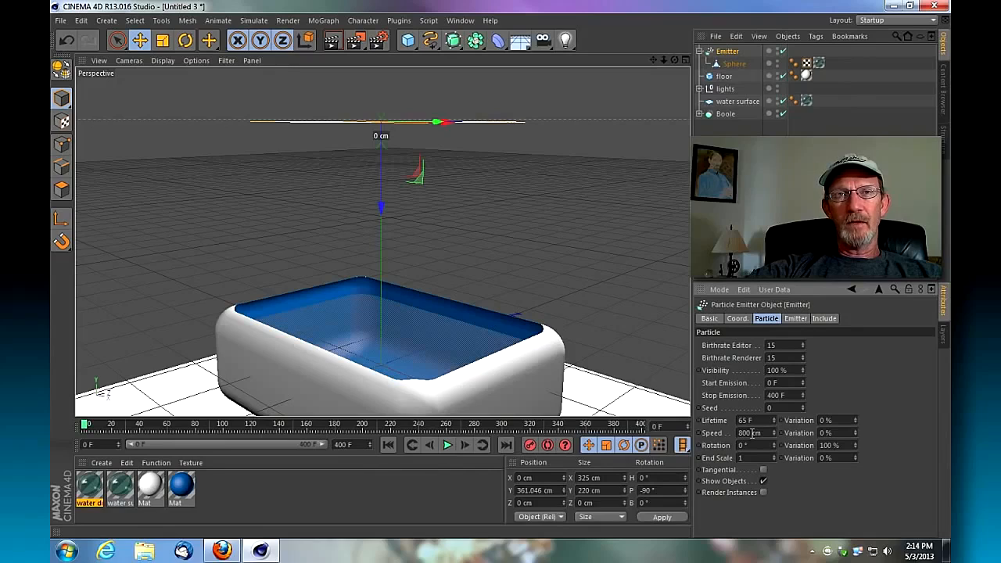
# Set the Emitter's Speed Variation to 25% and its End Scale Variation to 5%.
pyautogui.doubleClick(825, 432)
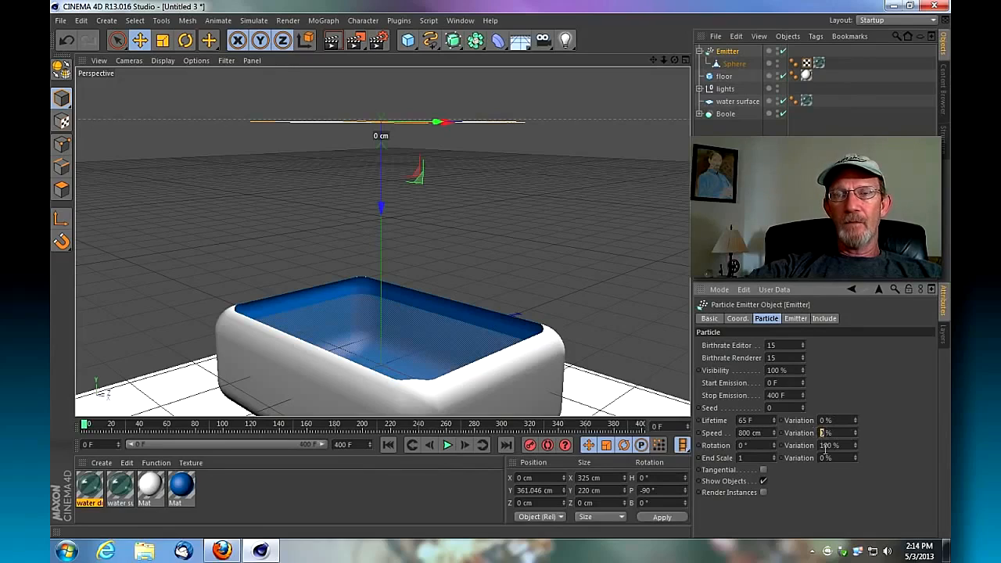
pyautogui.write('25')
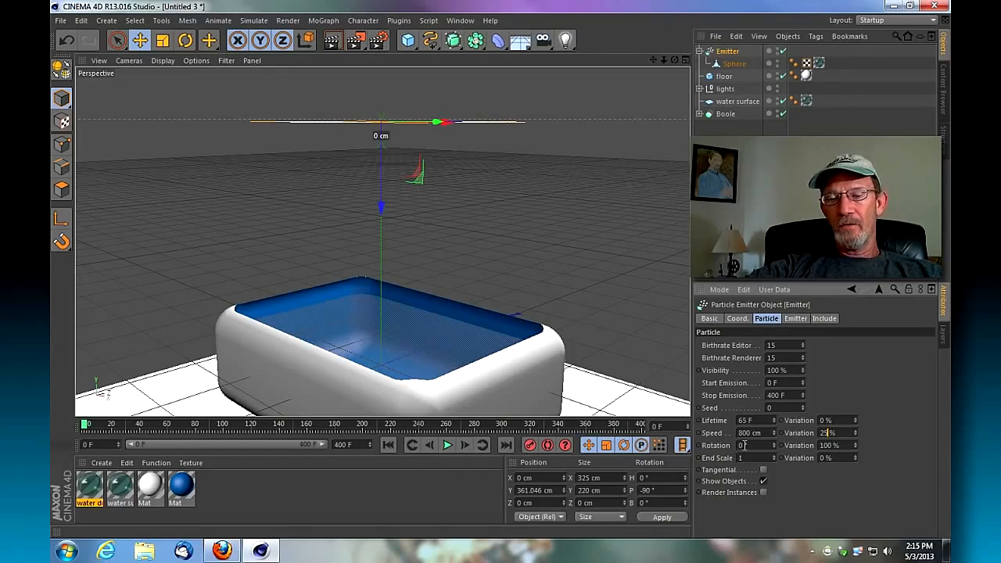
pyautogui.moveTo(825, 458); pyautogui.dragTo(812, 459)
pyautogui.write('5')
pyautogui.click(829, 447)
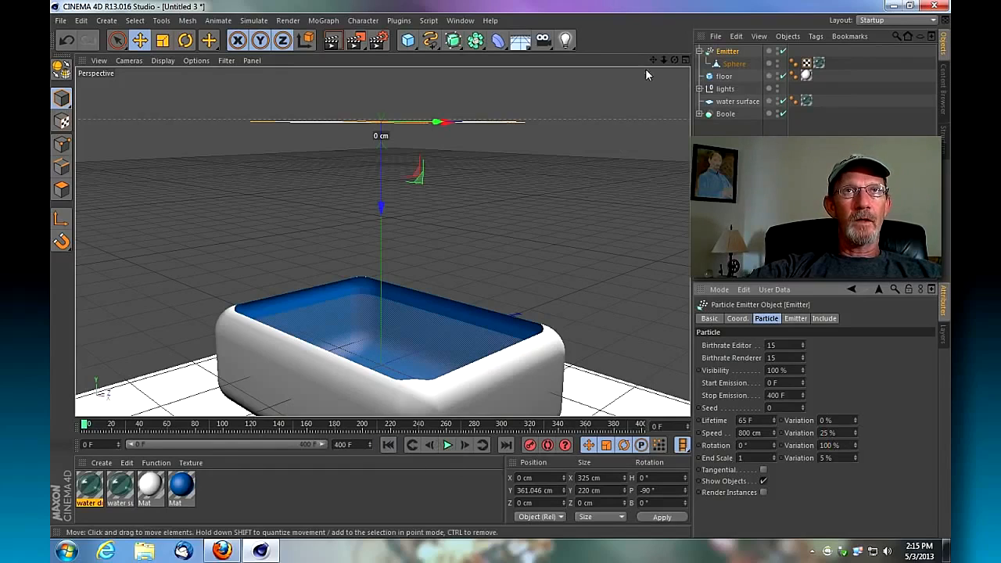
# Play the animation in a closer view of the pool, stop it, and check a test render in the Picture Viewer.
pyautogui.moveTo(653, 60); pyautogui.dragTo(382, 233)
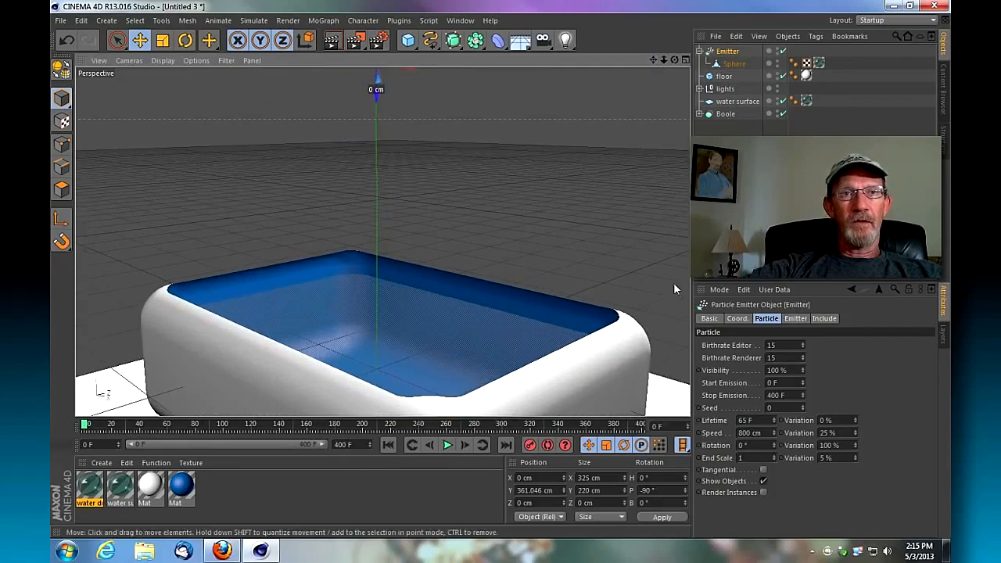
pyautogui.click(447, 445)
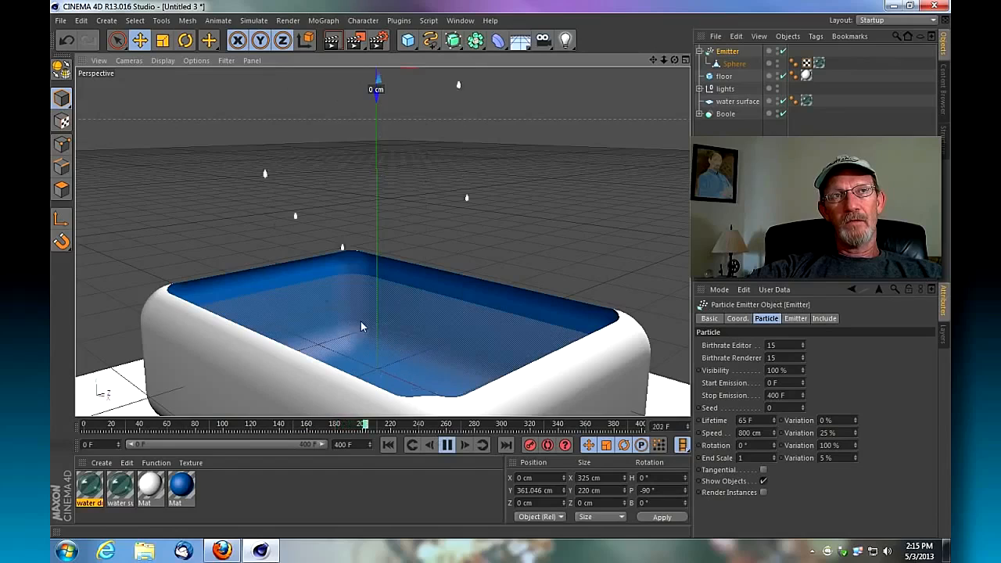
pyautogui.click(447, 445)
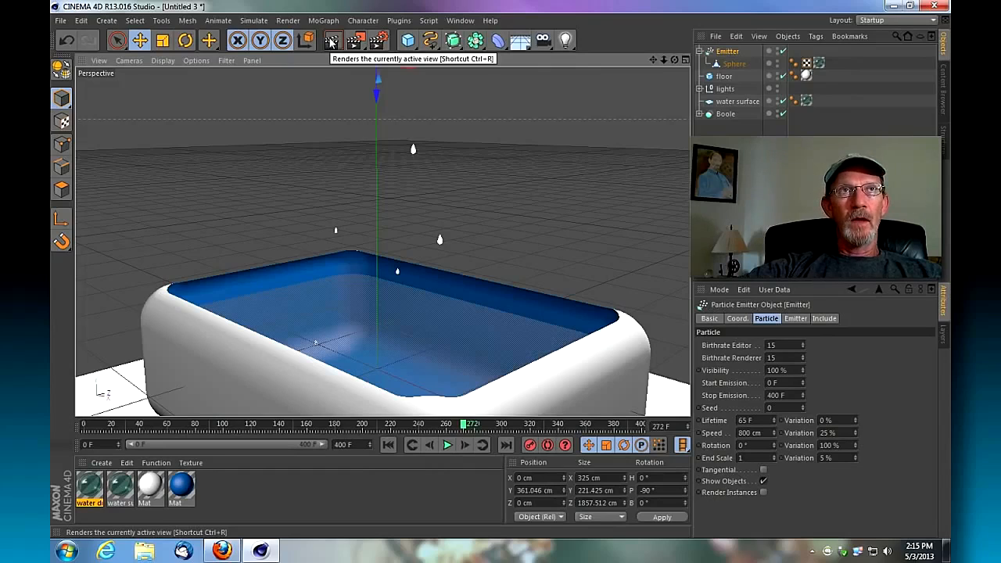
pyautogui.click(355, 41)
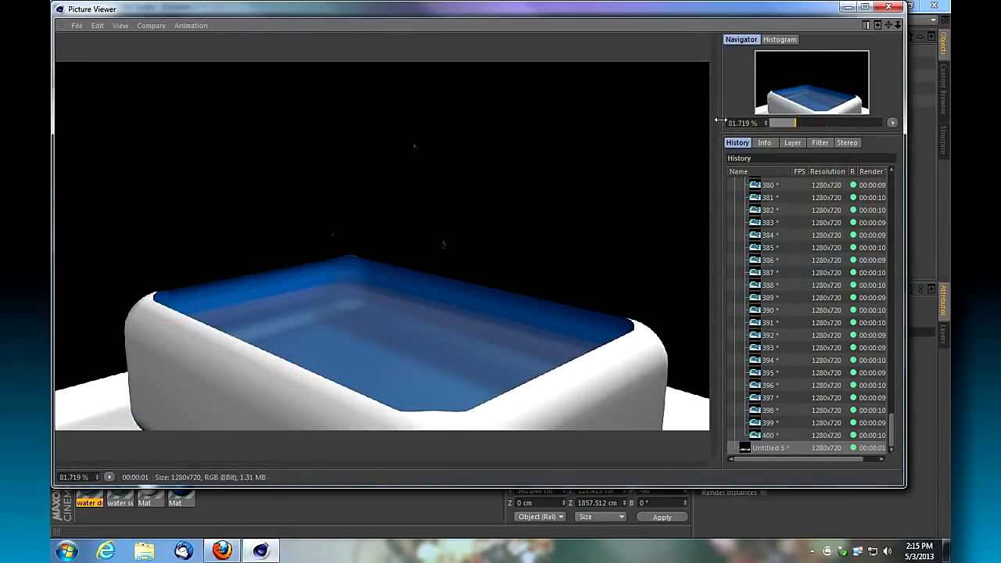
pyautogui.click(889, 7)
# Open the Ripple shader settings in the Displacement channel of the water surface material.
pyautogui.click(122, 501)
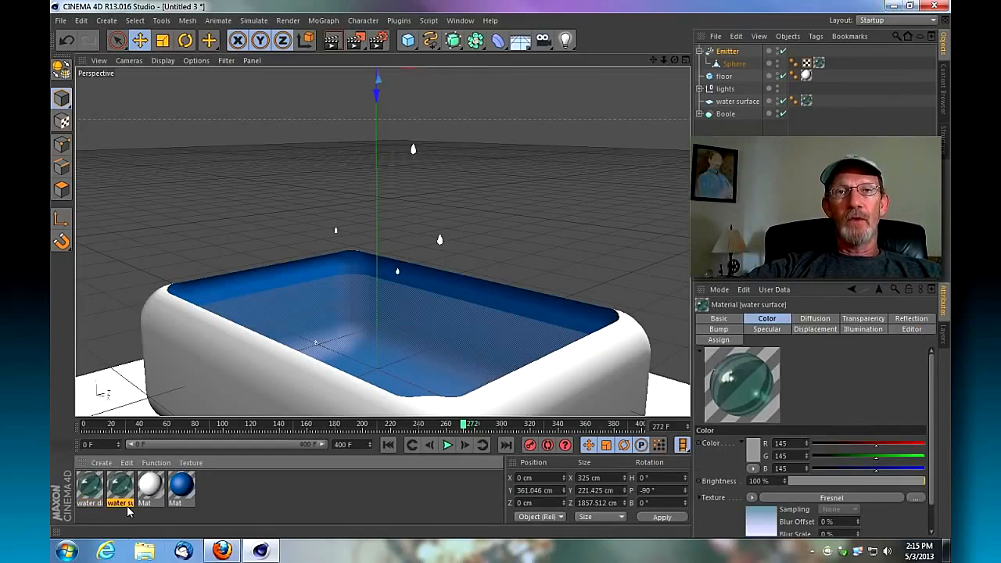
pyautogui.click(739, 103)
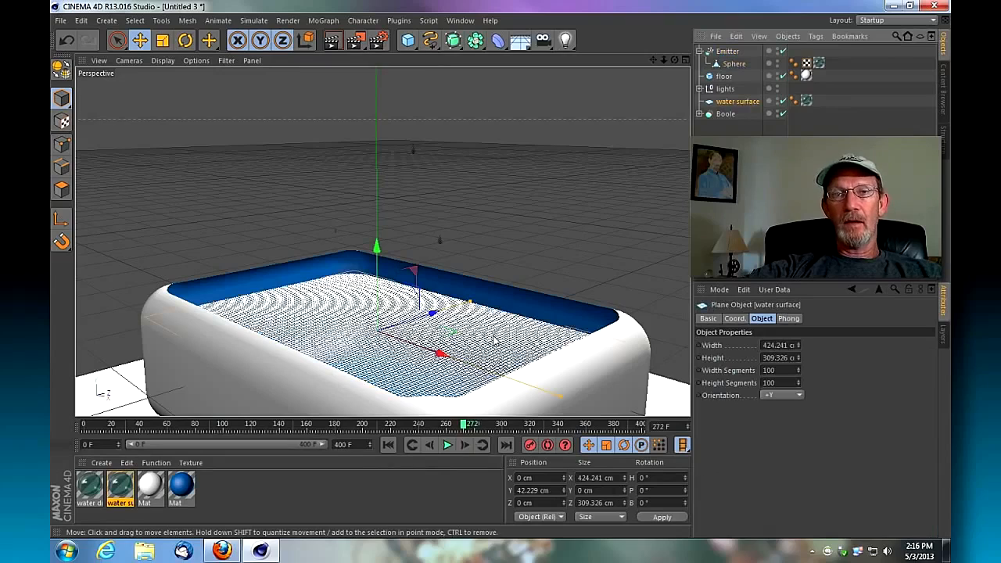
pyautogui.click(727, 51)
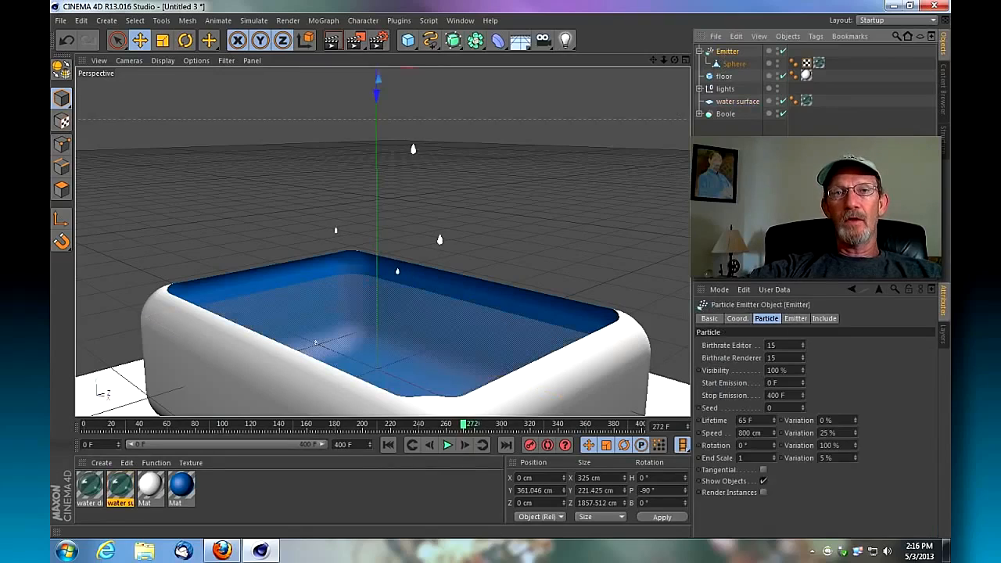
pyautogui.doubleClick(119, 486)
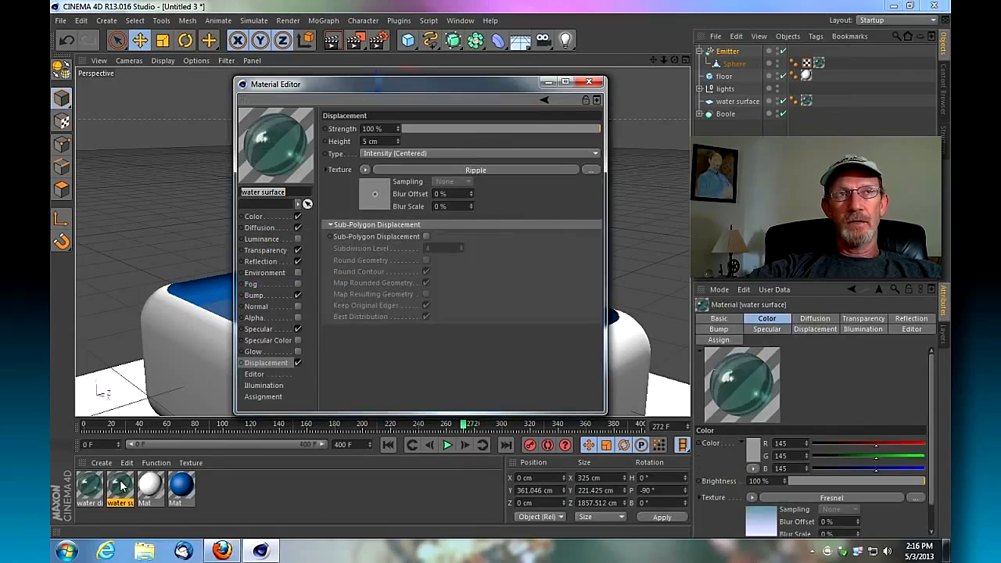
pyautogui.click(268, 362)
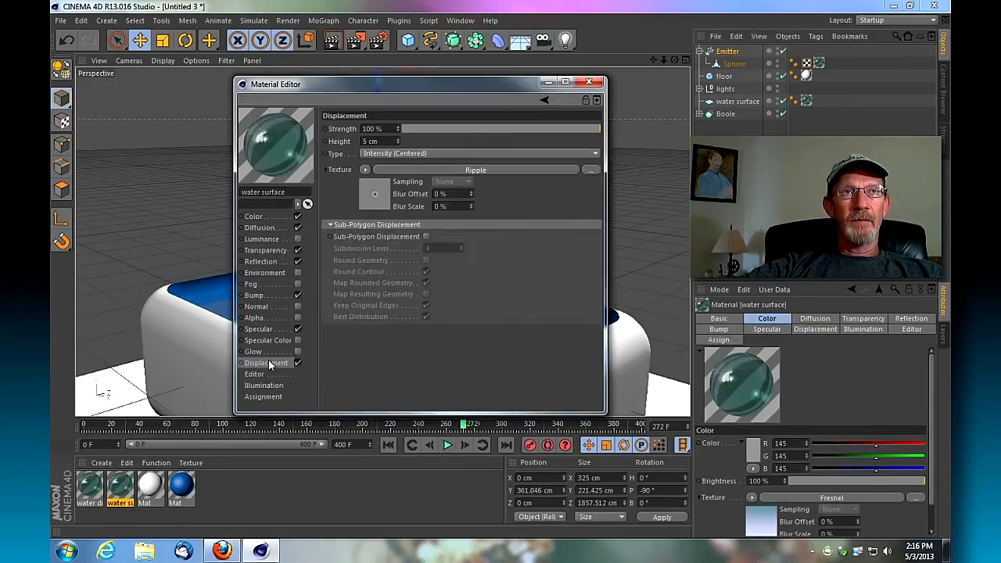
pyautogui.click(477, 169)
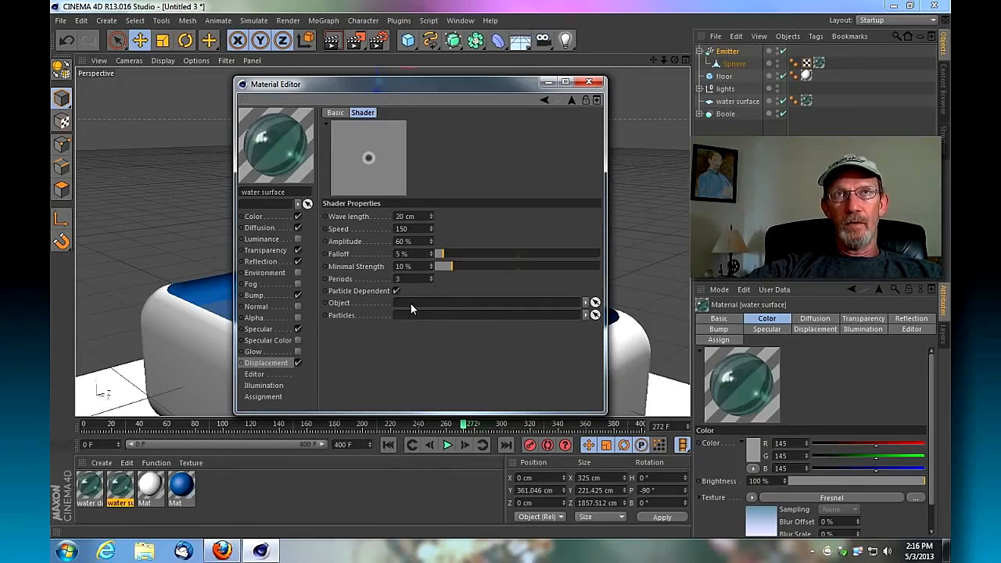
# Try linking the water surface plane as the Ripple shader's Object, and convert the plane to an editable polygon object.
pyautogui.click(737, 102)
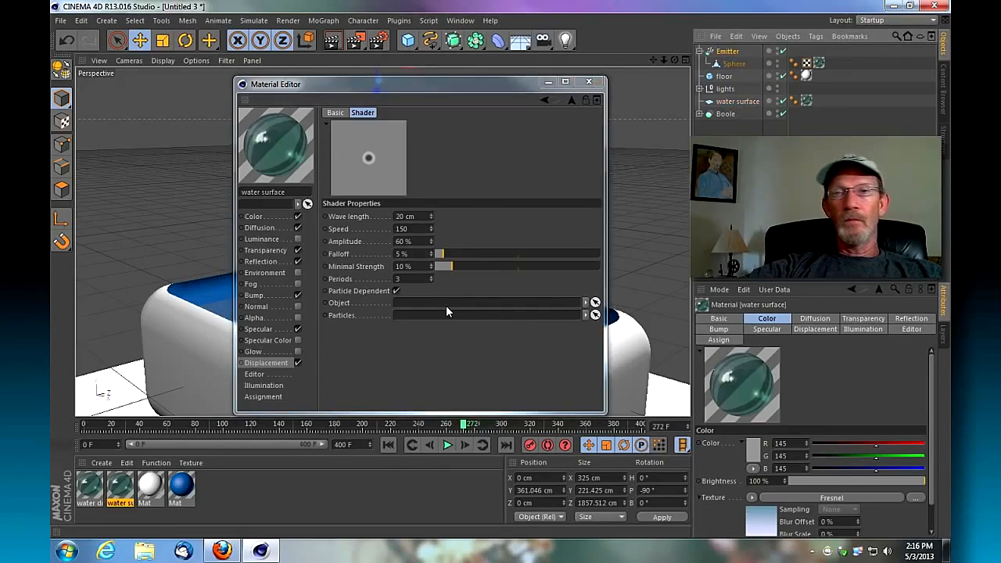
pyautogui.moveTo(721, 102); pyautogui.dragTo(501, 309)
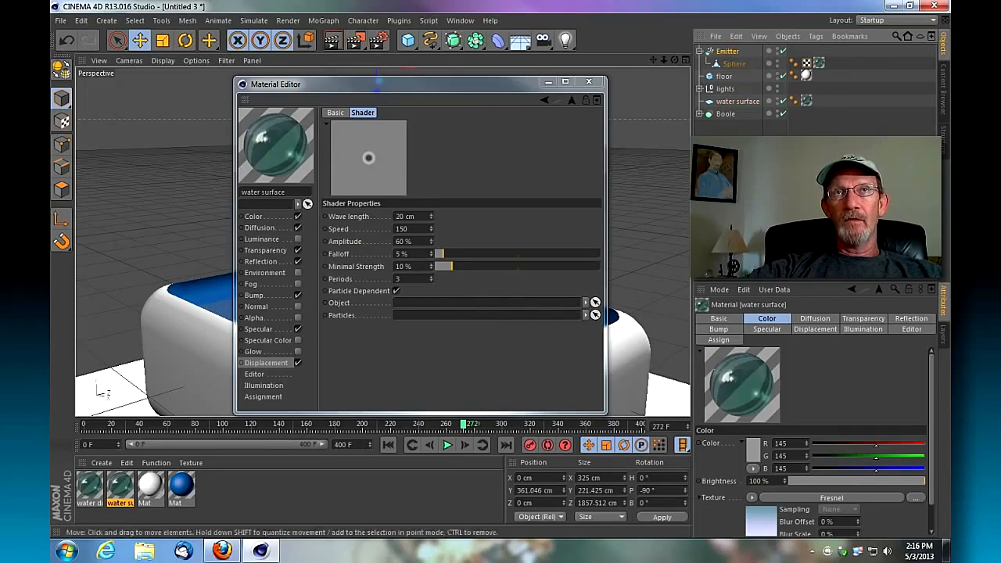
pyautogui.click(727, 105)
pyautogui.rightClick(722, 107)
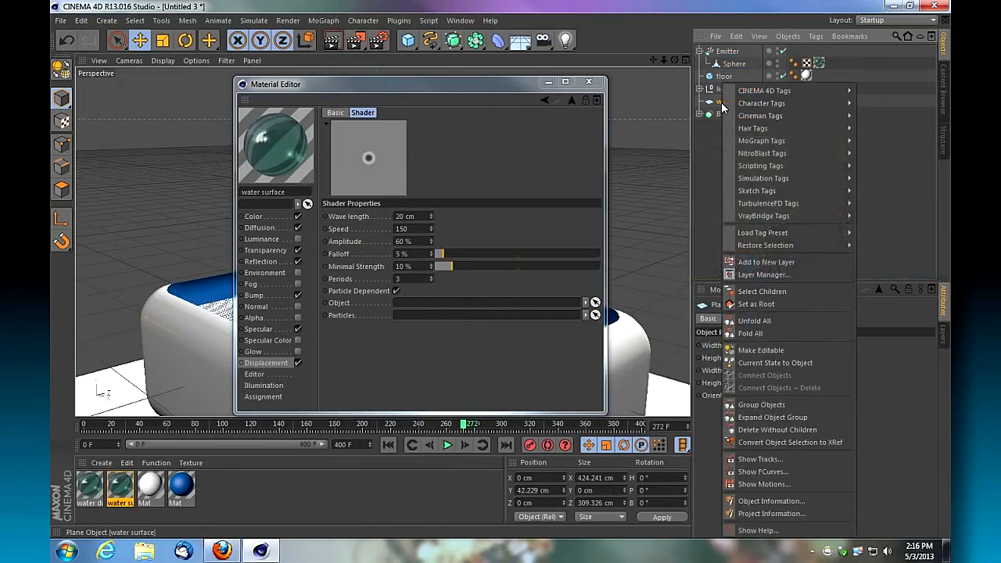
pyautogui.click(747, 350)
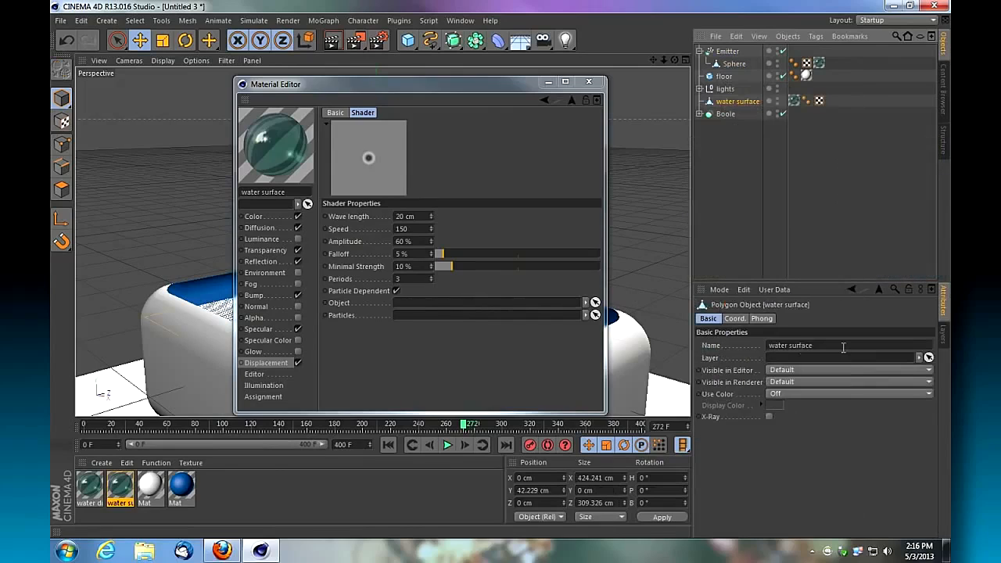
# Link water surface as the Ripple shader's Object and the Emitter as its Particles, and close the Material Editor.
pyautogui.moveTo(645, 111); pyautogui.dragTo(436, 305)
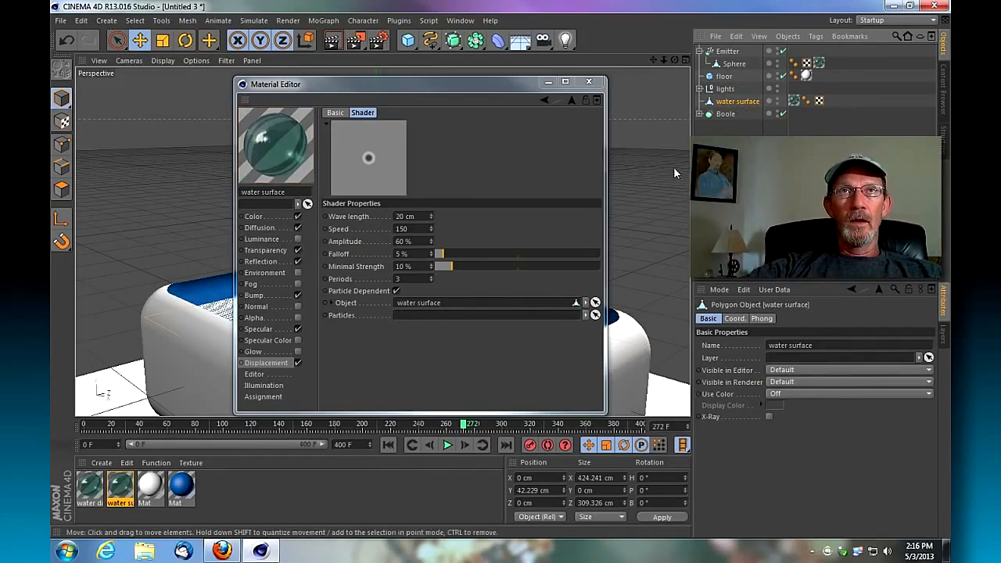
pyautogui.moveTo(728, 53); pyautogui.dragTo(426, 316)
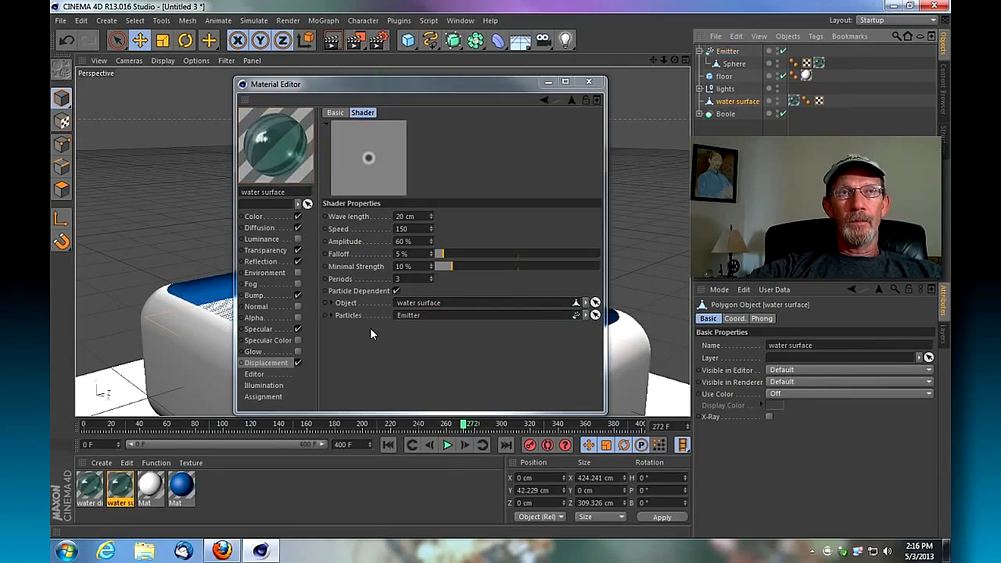
pyautogui.click(589, 81)
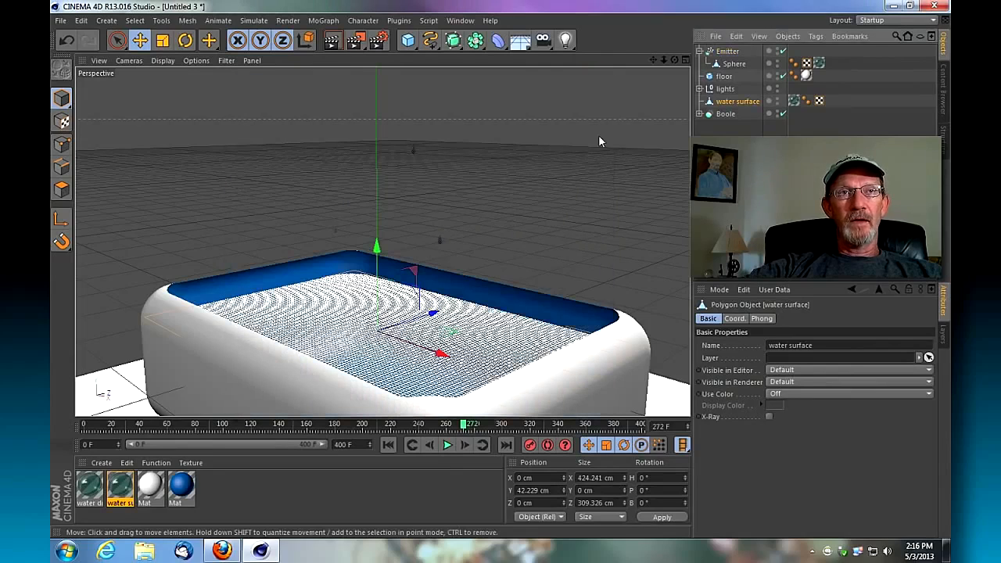
# Replay the animation from the start, stop at frame 52, and check the ripples in a Picture Viewer render.
pyautogui.click(388, 445)
pyautogui.click(448, 445)
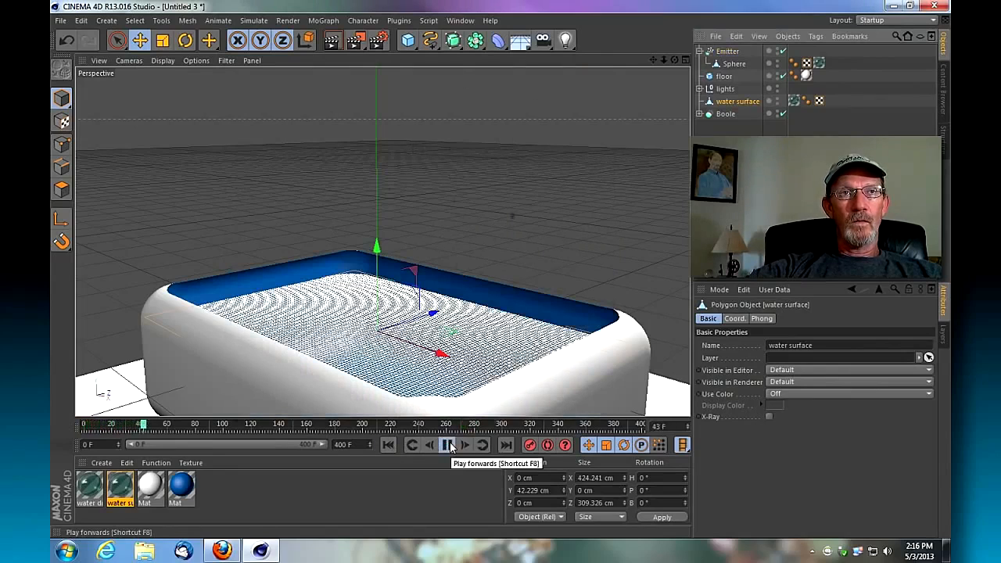
pyautogui.click(450, 445)
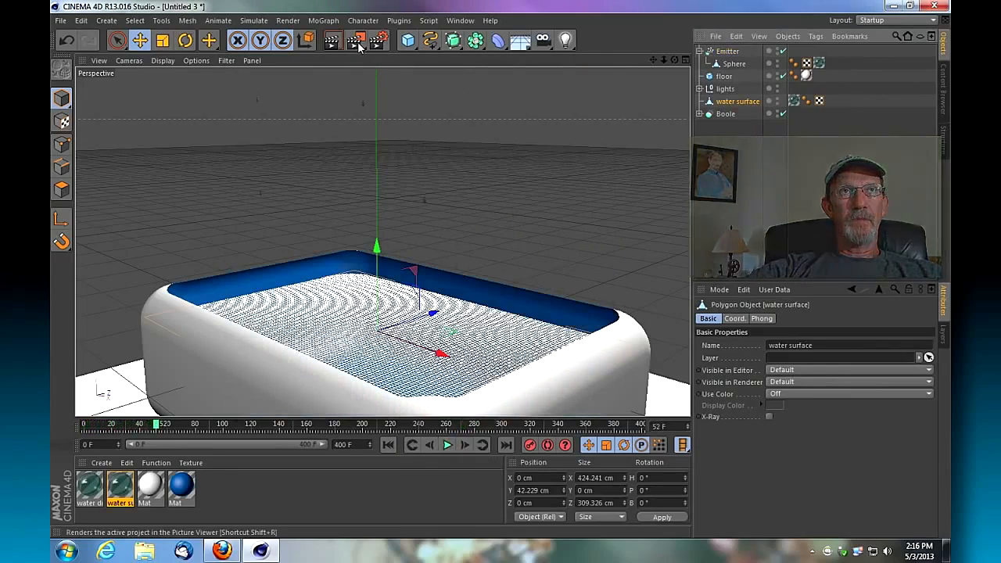
pyautogui.hotkey('shift', 'r')
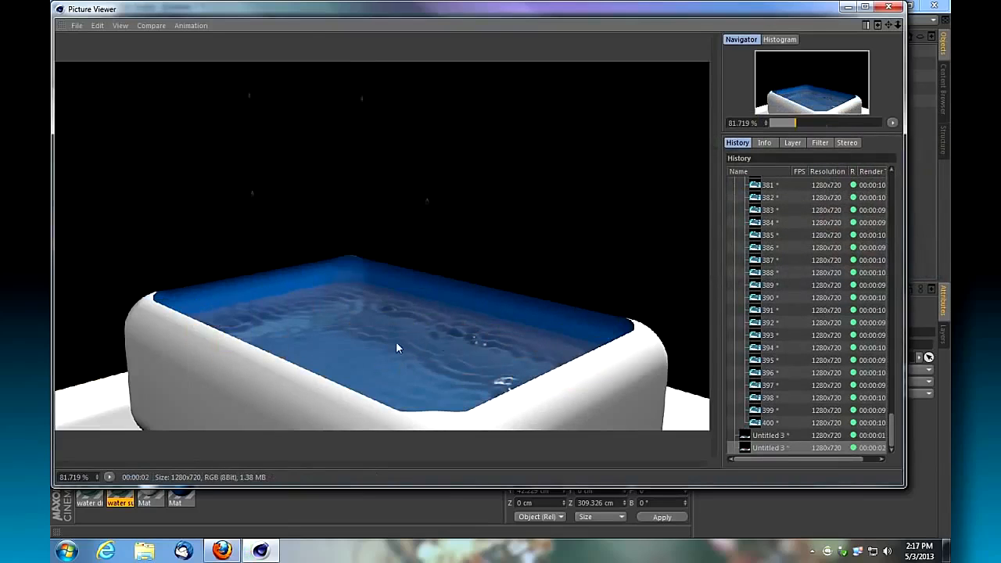
pyautogui.click(888, 7)
# Replay from the start to frame 18 in a close view of the water surface, and render it to the Picture Viewer.
pyautogui.moveTo(664, 60); pyautogui.dragTo(653, 29)
pyautogui.click(388, 444)
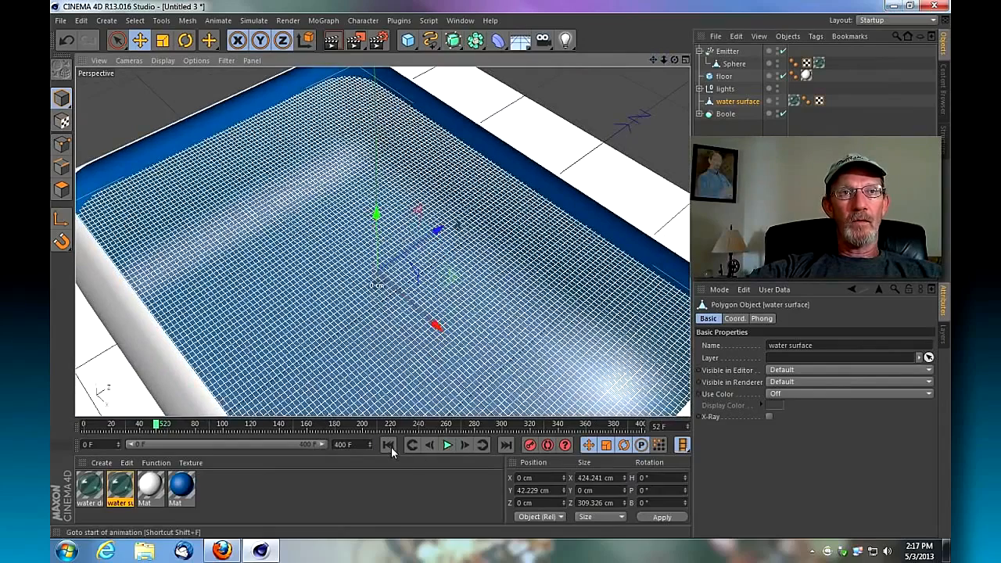
pyautogui.click(448, 444)
pyautogui.click(448, 444)
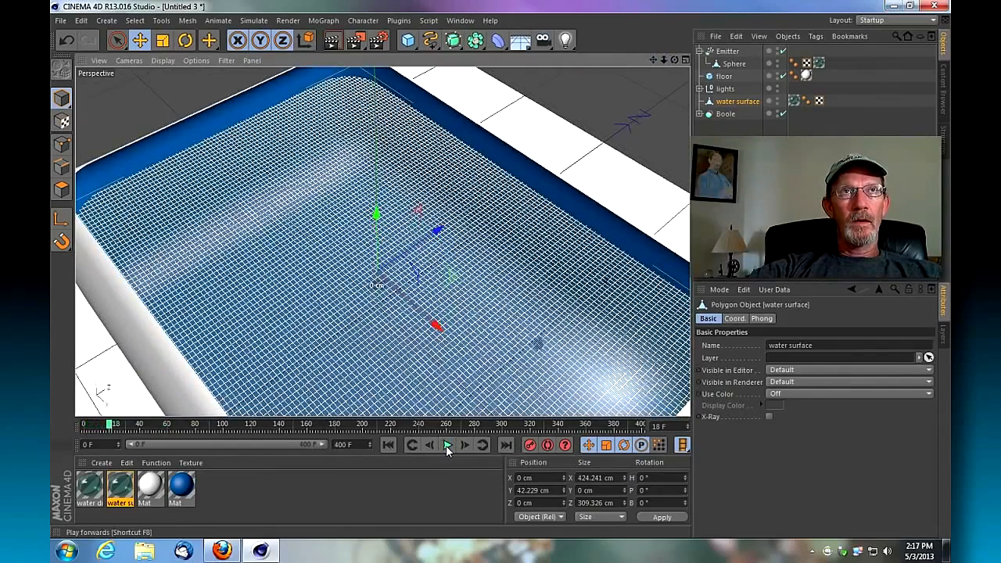
pyautogui.click(353, 43)
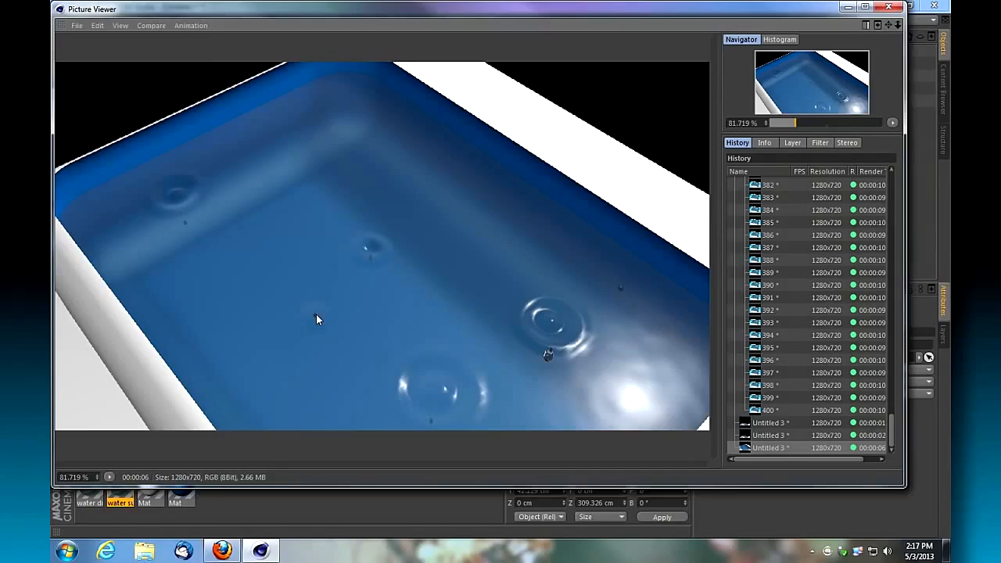
# Set the Emitter's particle lifetime to 60 F and test the ripples with a Picture Viewer render at frame 19.
pyautogui.click(888, 7)
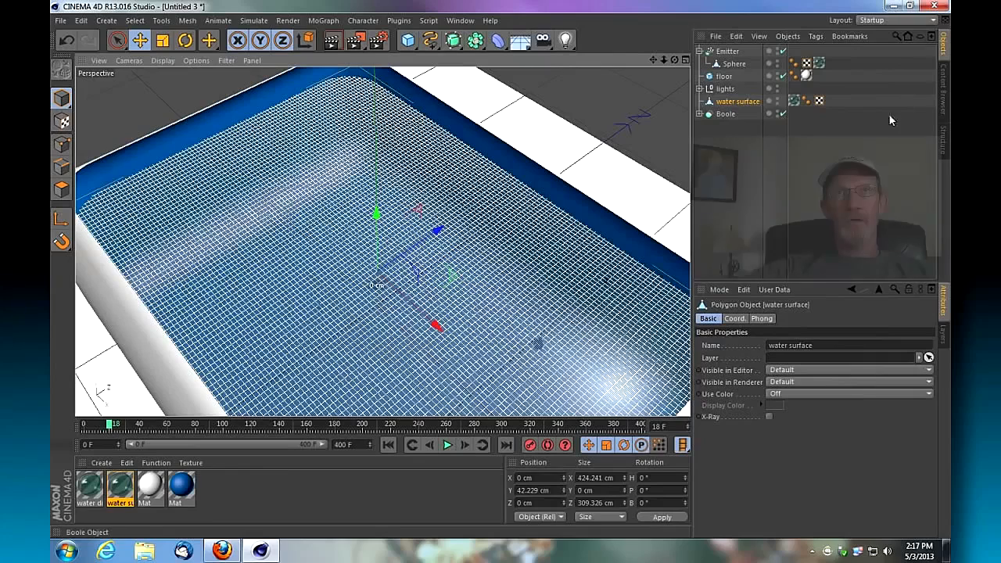
pyautogui.click(727, 51)
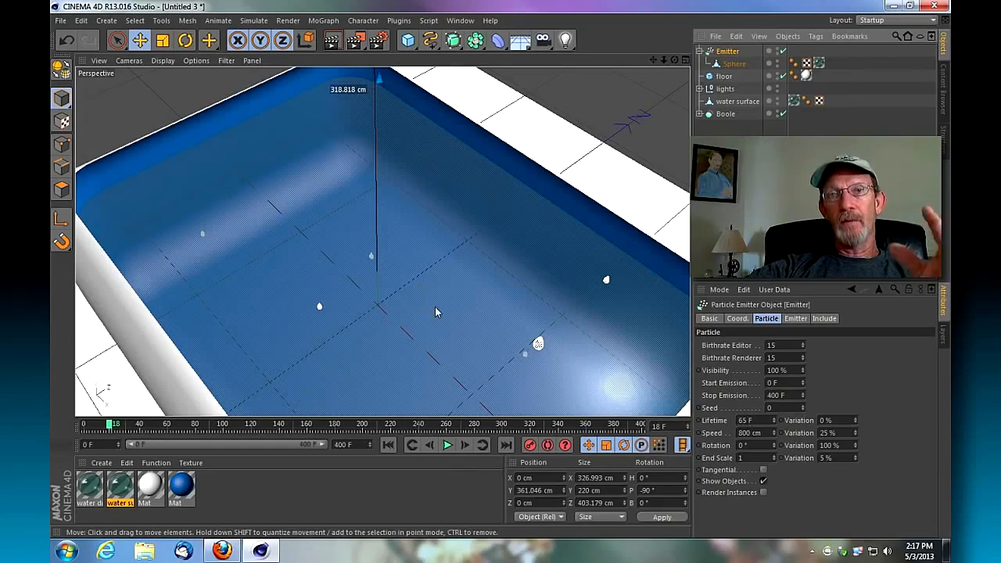
pyautogui.moveTo(749, 421); pyautogui.dragTo(743, 421)
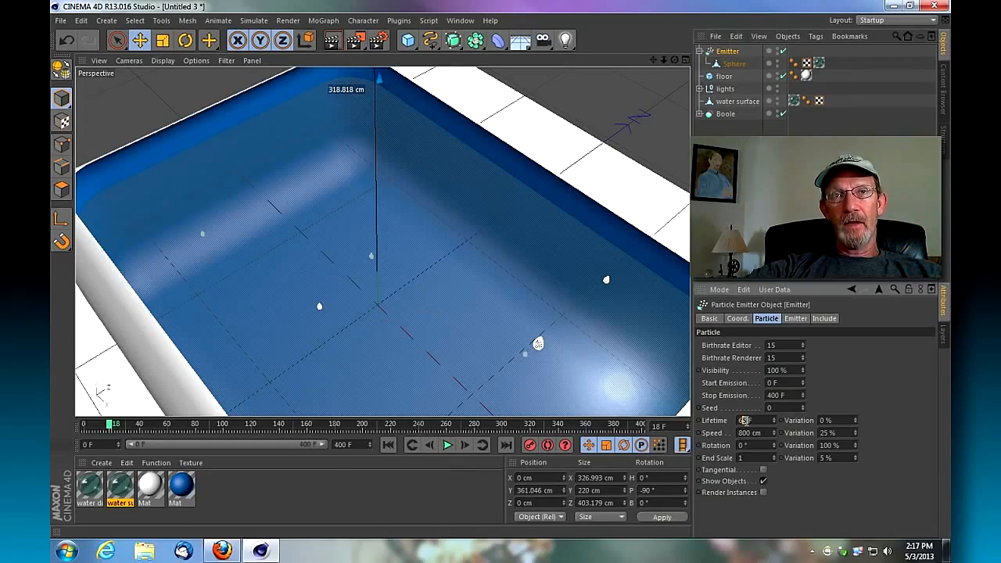
pyautogui.write('0')
pyautogui.click(387, 444)
pyautogui.click(448, 445)
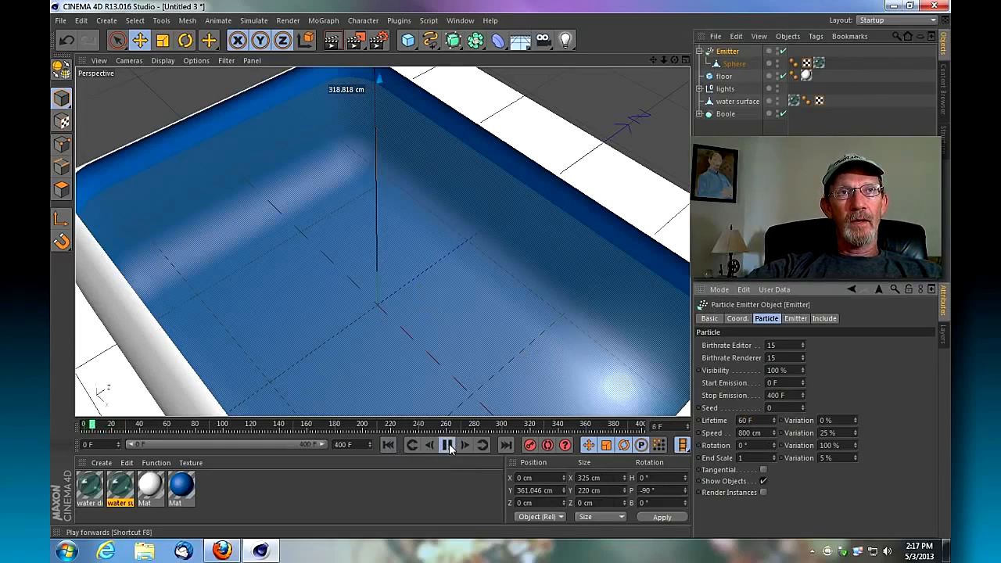
pyautogui.click(357, 47)
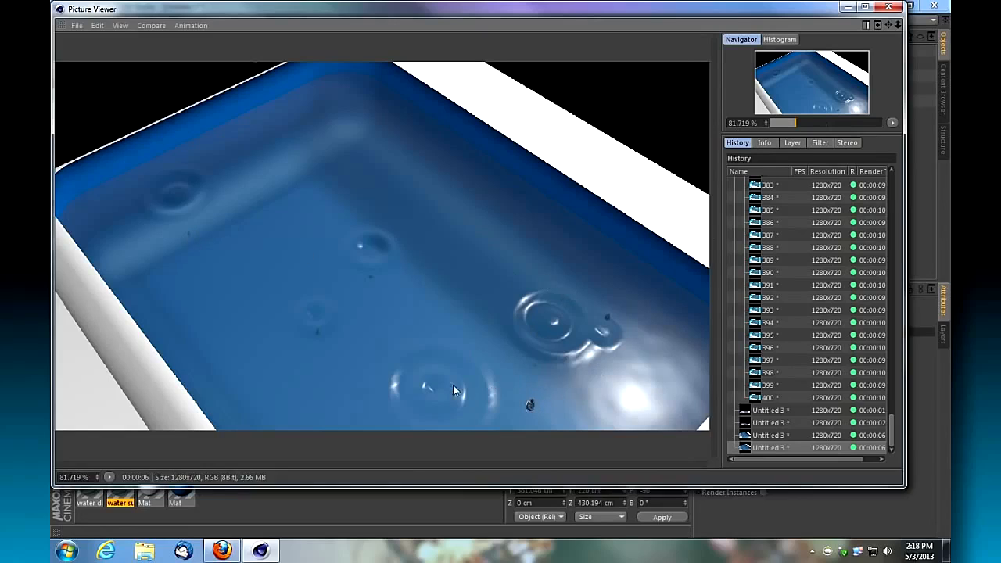
pyautogui.click(888, 9)
# Set the Emitter's particle lifetime to 51 F and check the ripples in a Picture Viewer render at frame 28.
pyautogui.click(746, 421)
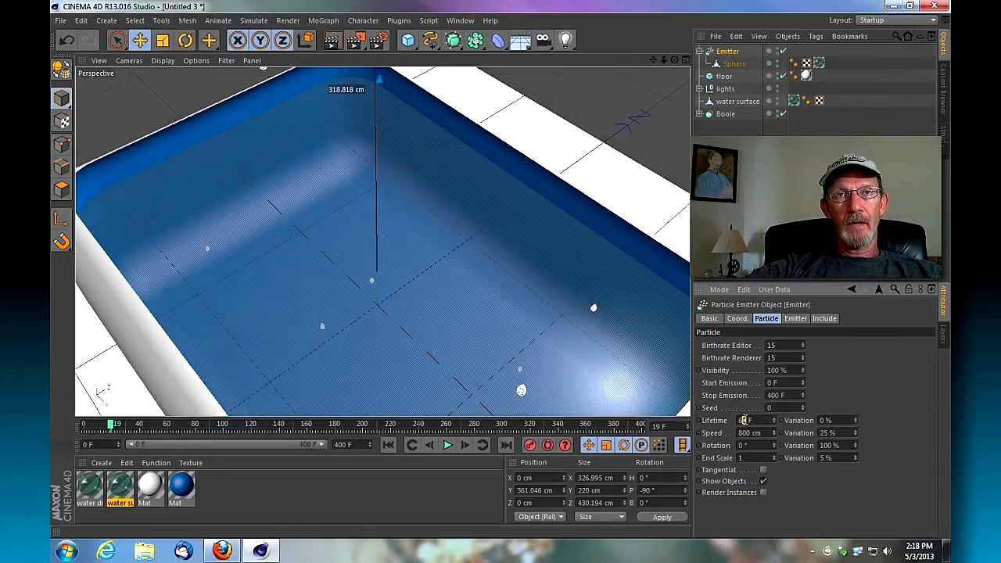
pyautogui.write('51')
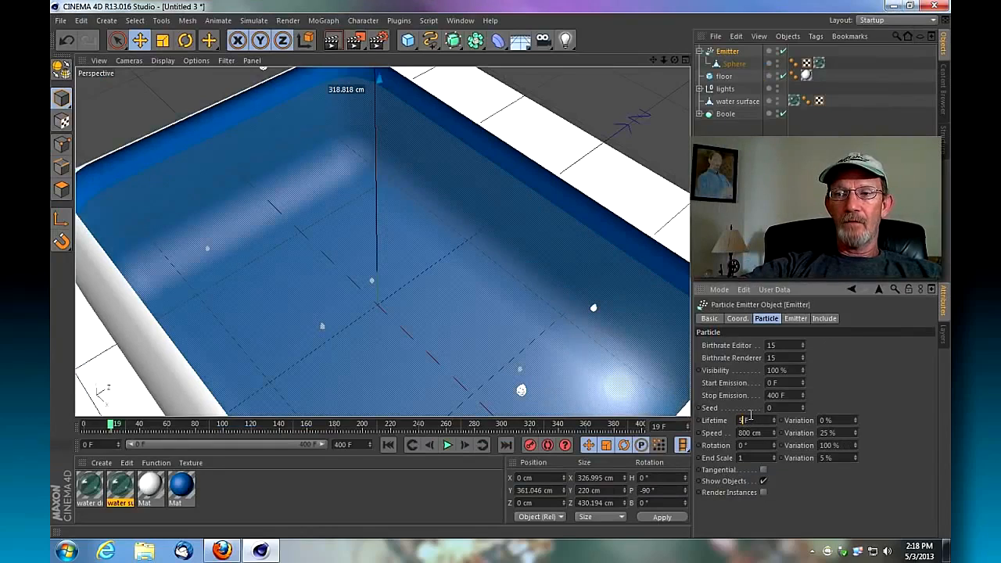
pyautogui.click(388, 444)
pyautogui.click(445, 445)
pyautogui.click(445, 445)
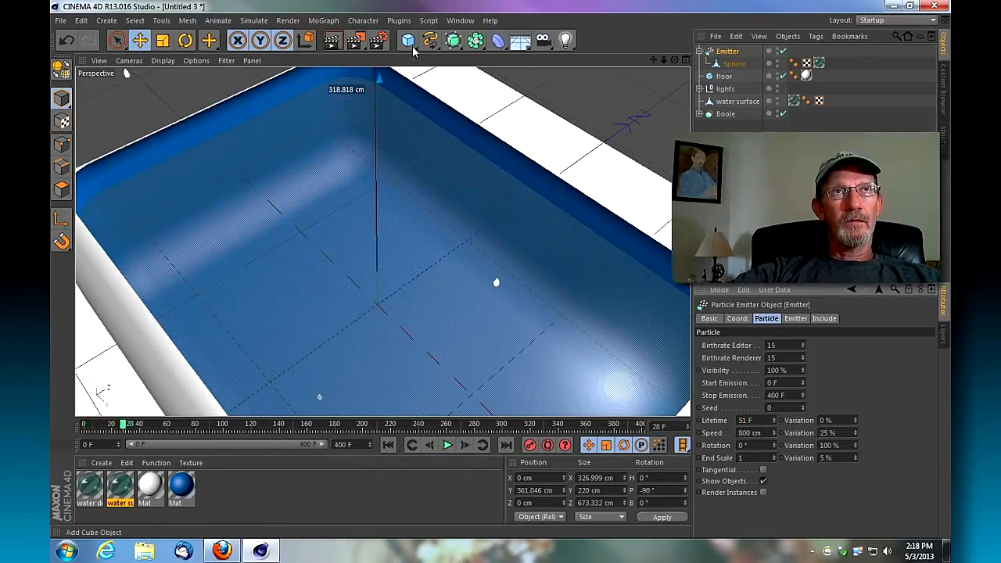
pyautogui.click(357, 41)
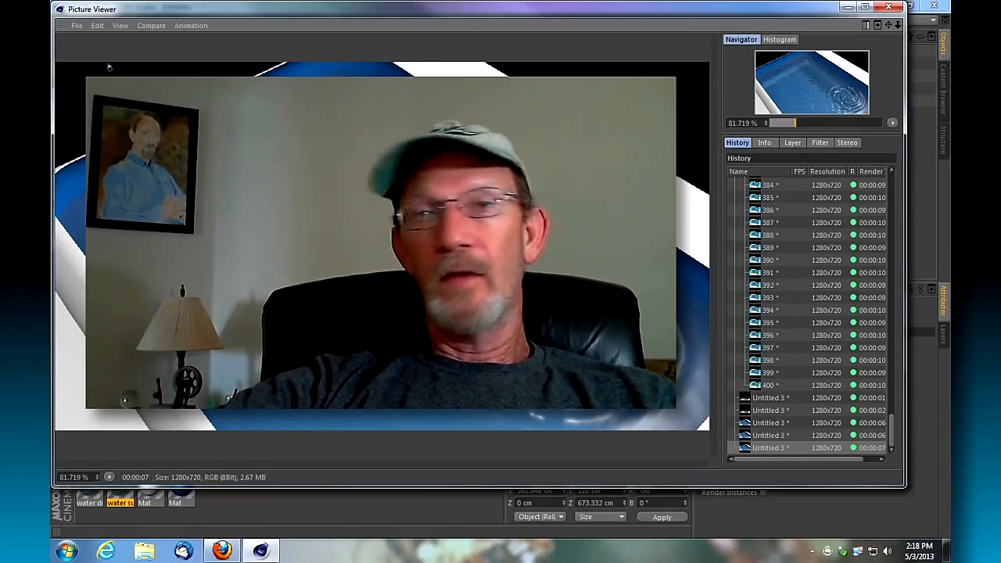
pyautogui.click(888, 7)
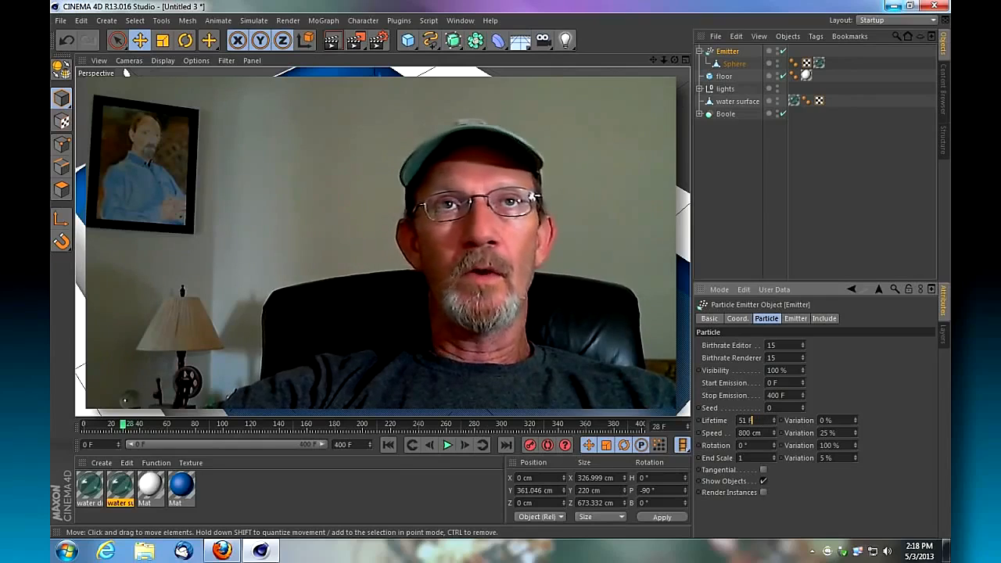
# Replay the animation from the start to frame 80 with the whole pool in view, and render it to the Picture Viewer.
pyautogui.moveTo(674, 60); pyautogui.dragTo(650, 68)
pyautogui.click(388, 445)
pyautogui.moveTo(664, 61); pyautogui.dragTo(688, 72)
pyautogui.click(445, 445)
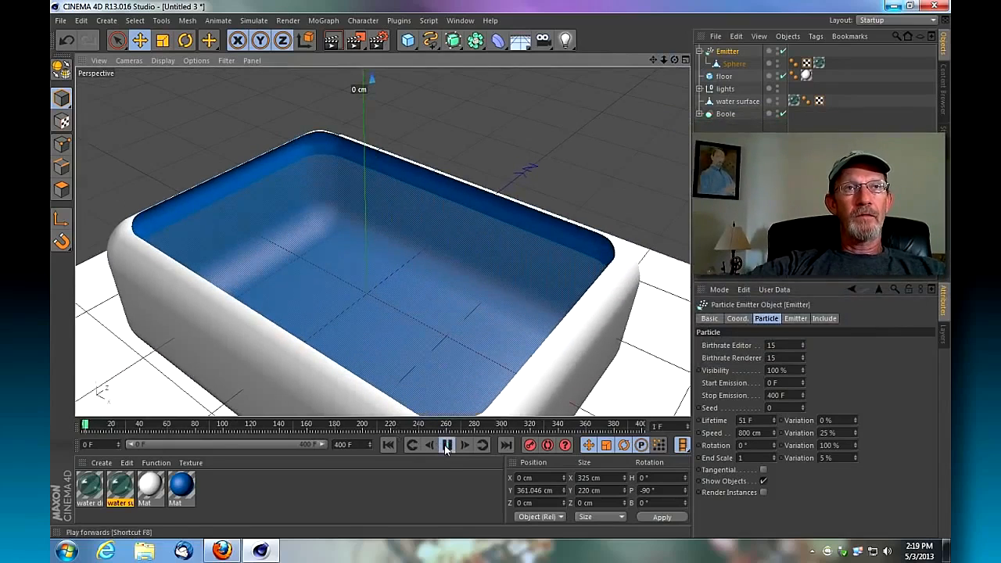
pyautogui.click(449, 456)
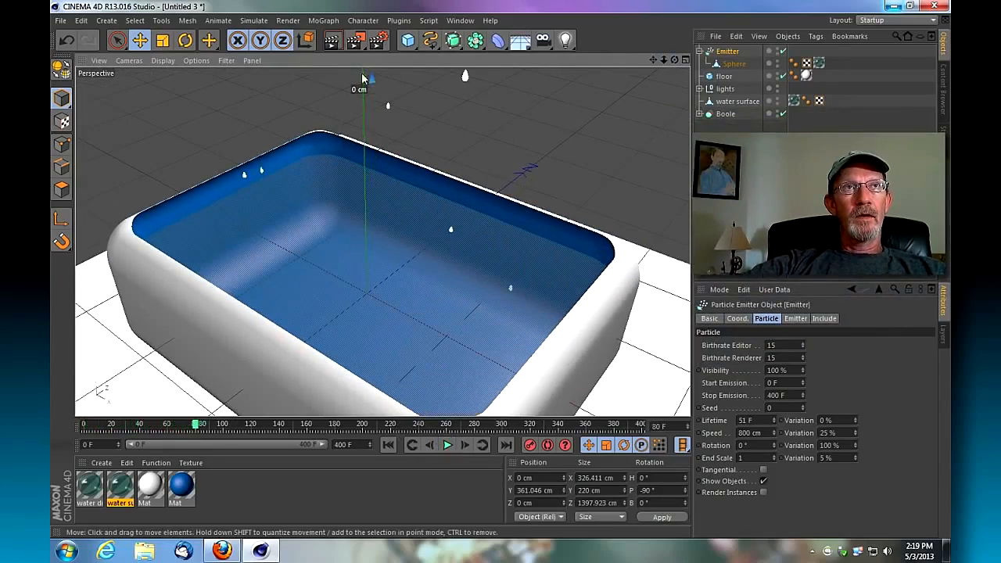
pyautogui.click(355, 40)
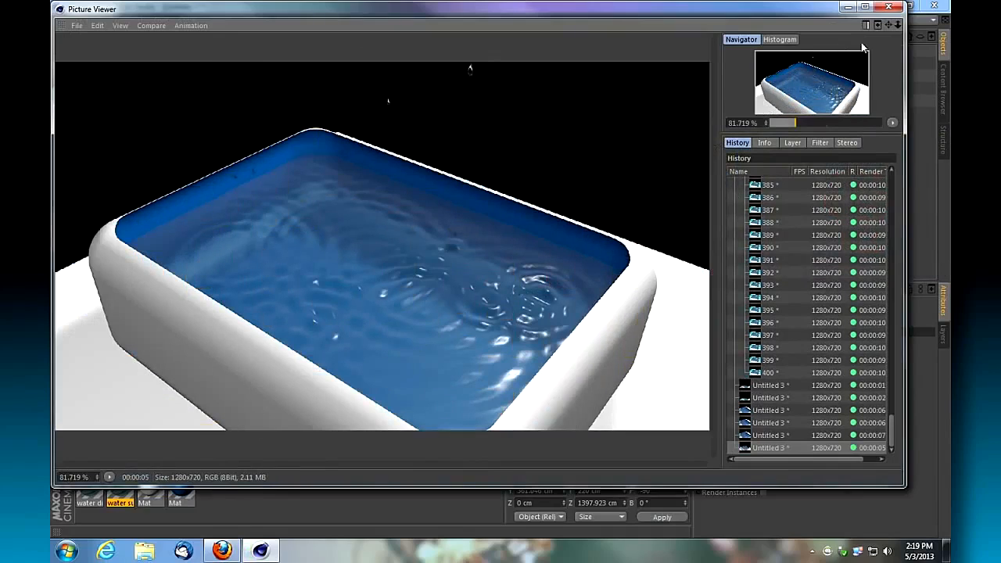
pyautogui.click(888, 6)
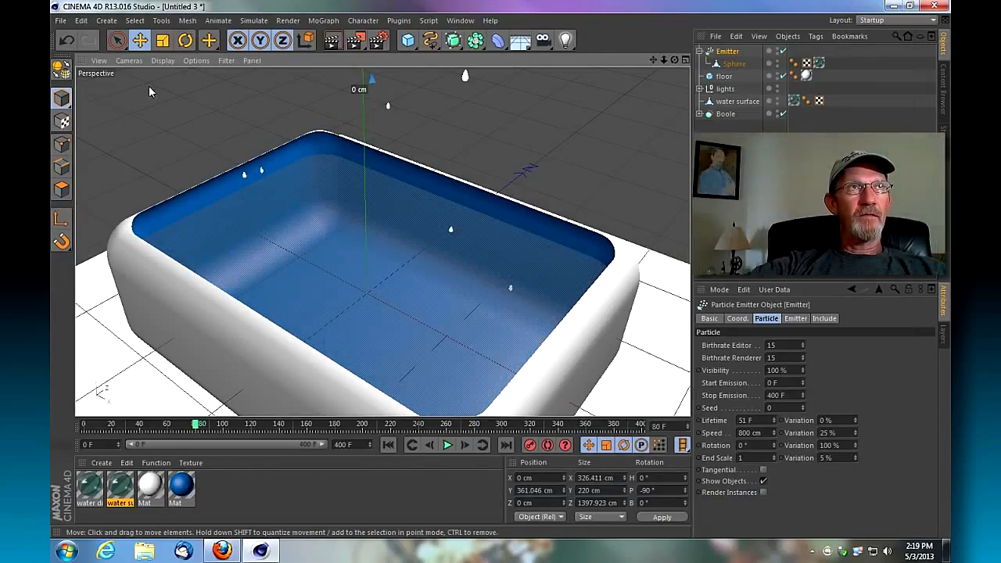
# Save the scene to the Desktop under the file name "water project".
pyautogui.click(62, 21)
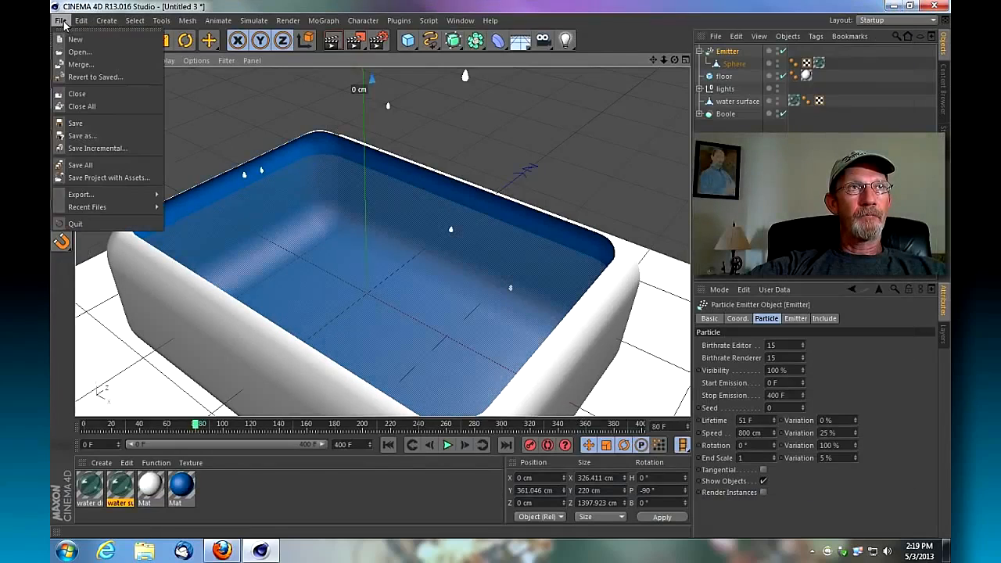
pyautogui.click(82, 136)
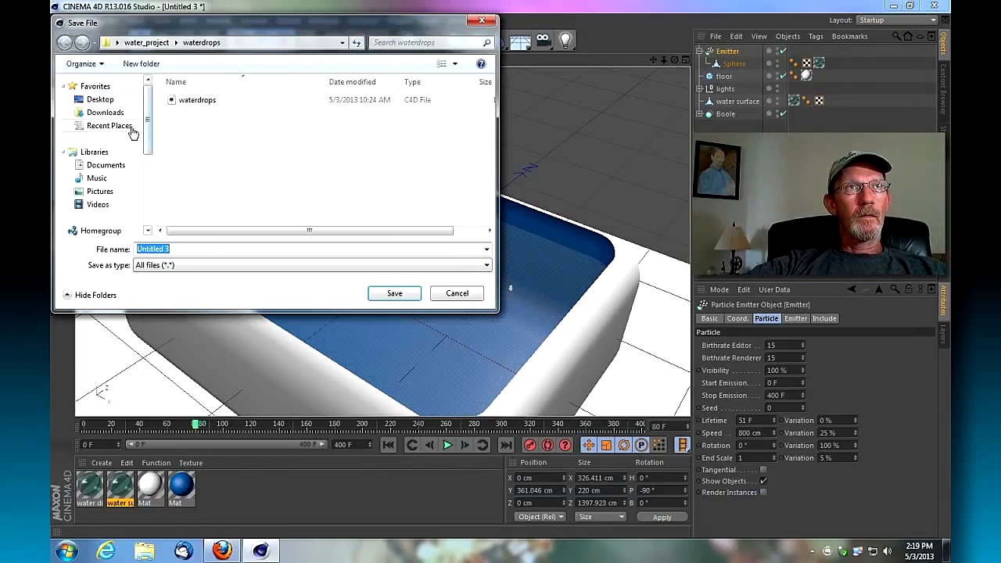
pyautogui.click(100, 99)
pyautogui.click(179, 248)
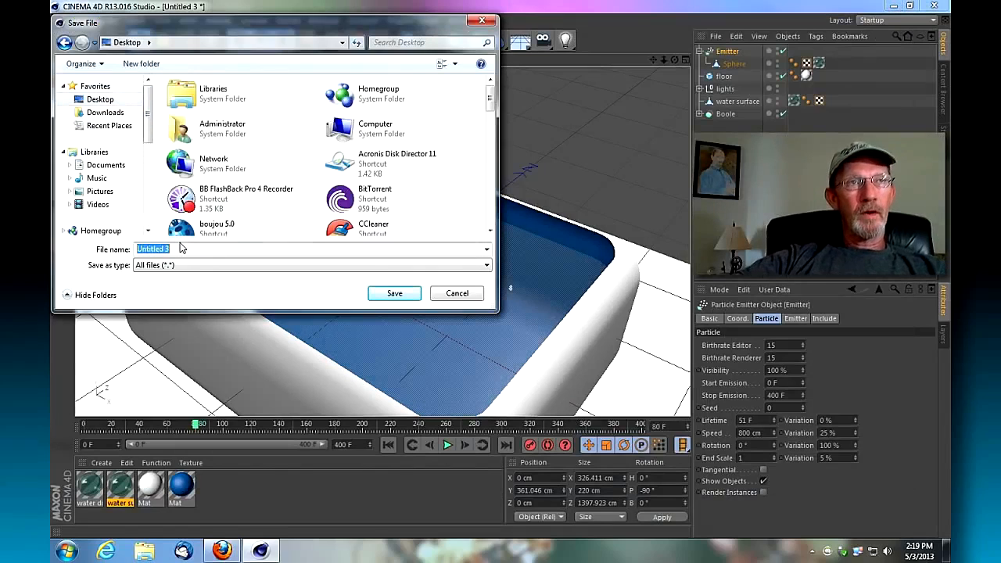
pyautogui.write('water projr')
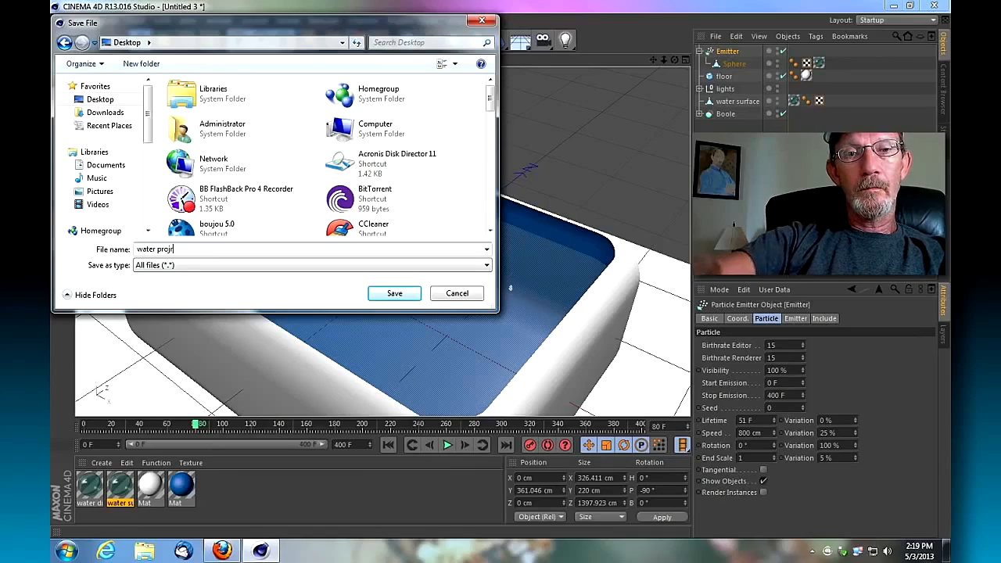
pyautogui.press('BackSpace')
pyautogui.write('ect')
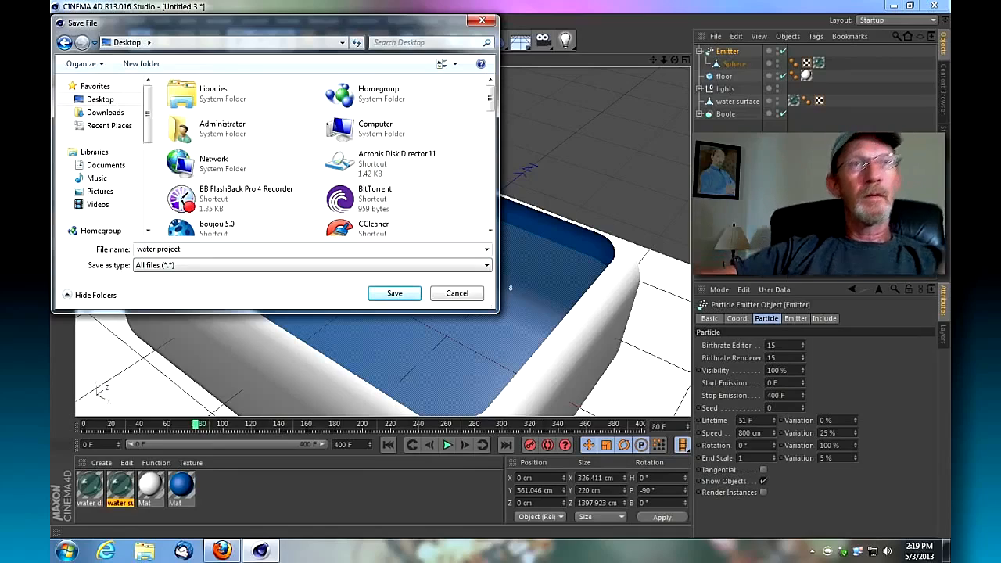
pyautogui.click(380, 292)
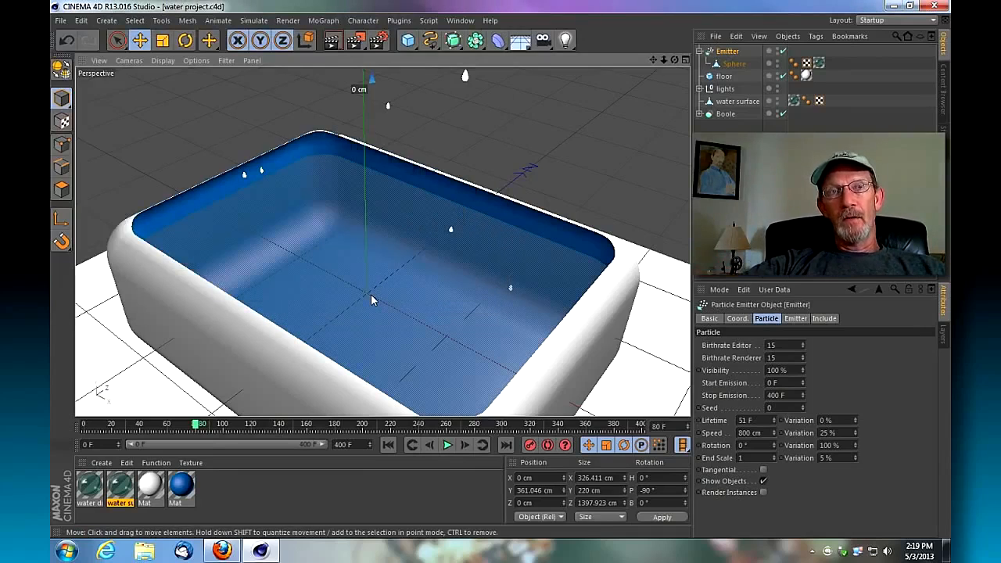
# Review the speed, wave length and falloff settings of the Ripple shader in the water surface material's displacement.
pyautogui.moveTo(664, 61); pyautogui.dragTo(673, 60)
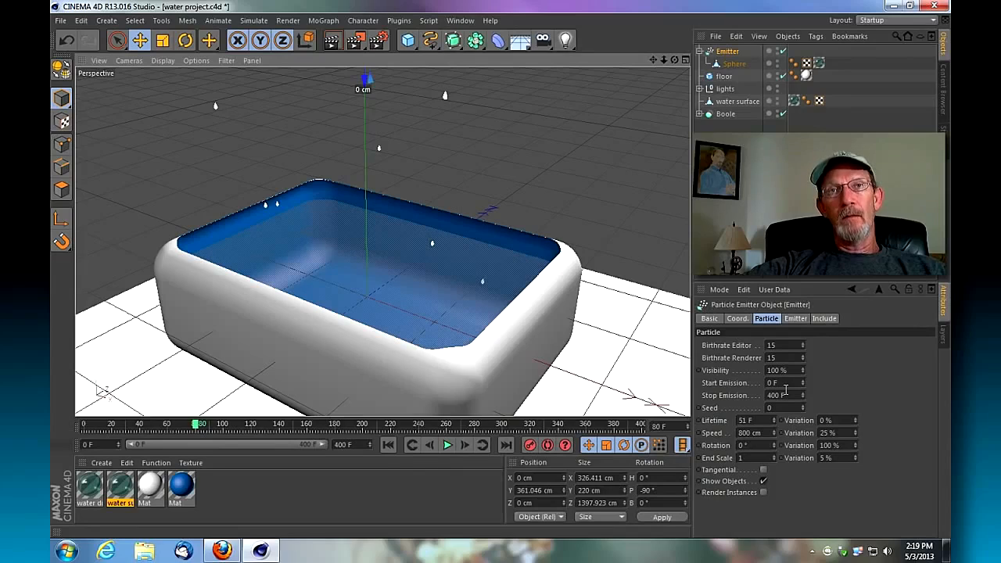
pyautogui.doubleClick(119, 488)
pyautogui.click(259, 364)
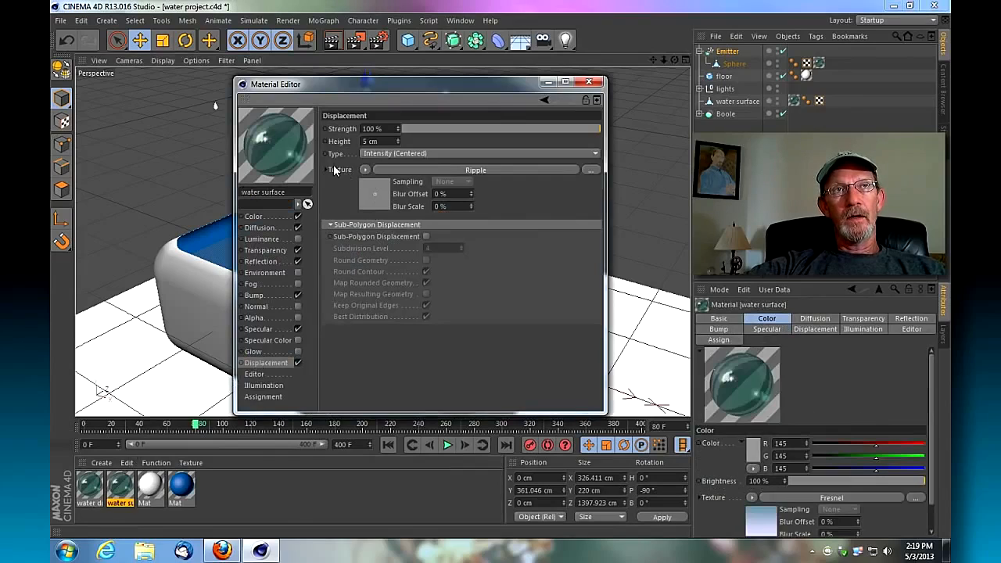
pyautogui.click(464, 169)
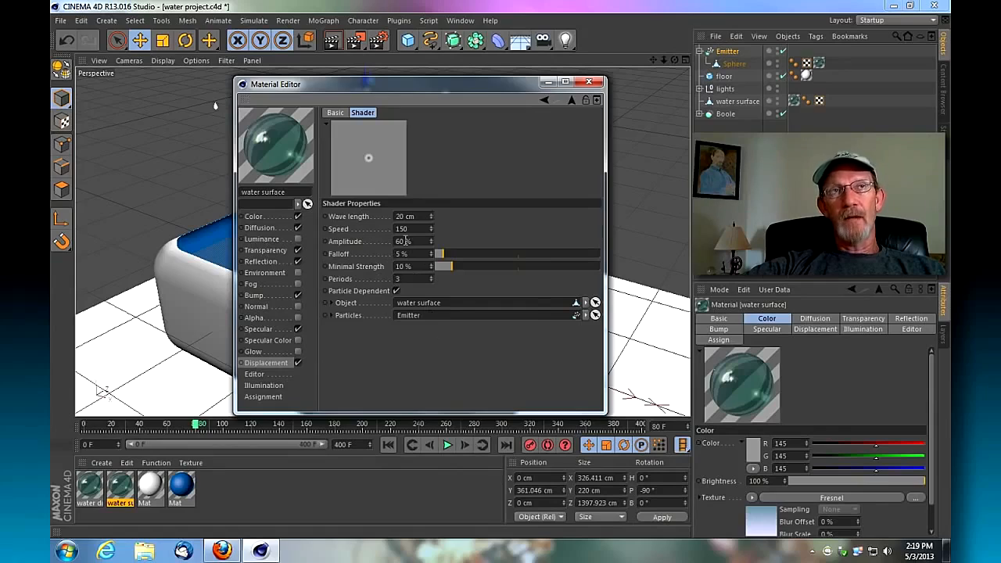
pyautogui.moveTo(410, 228); pyautogui.dragTo(386, 228)
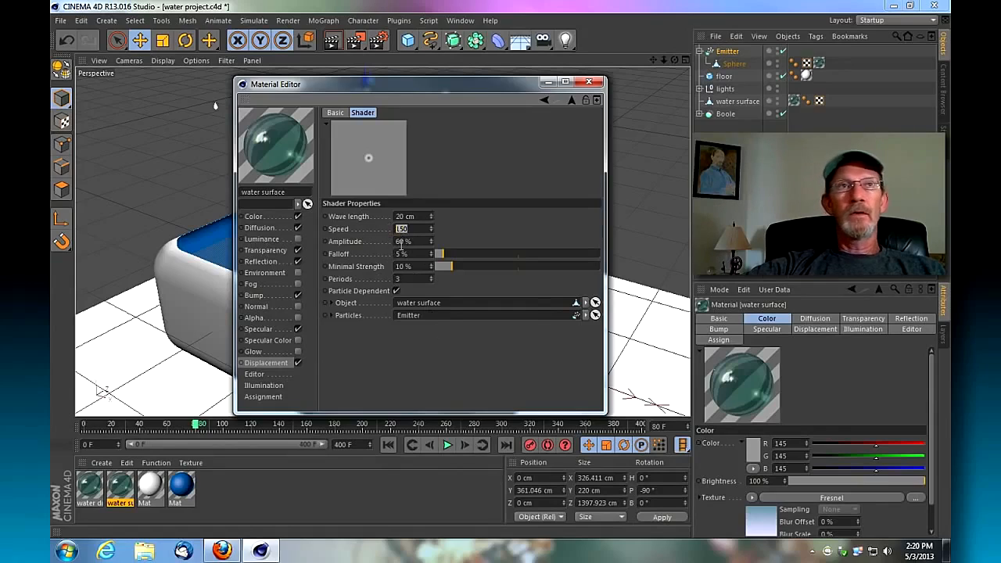
pyautogui.click(402, 216)
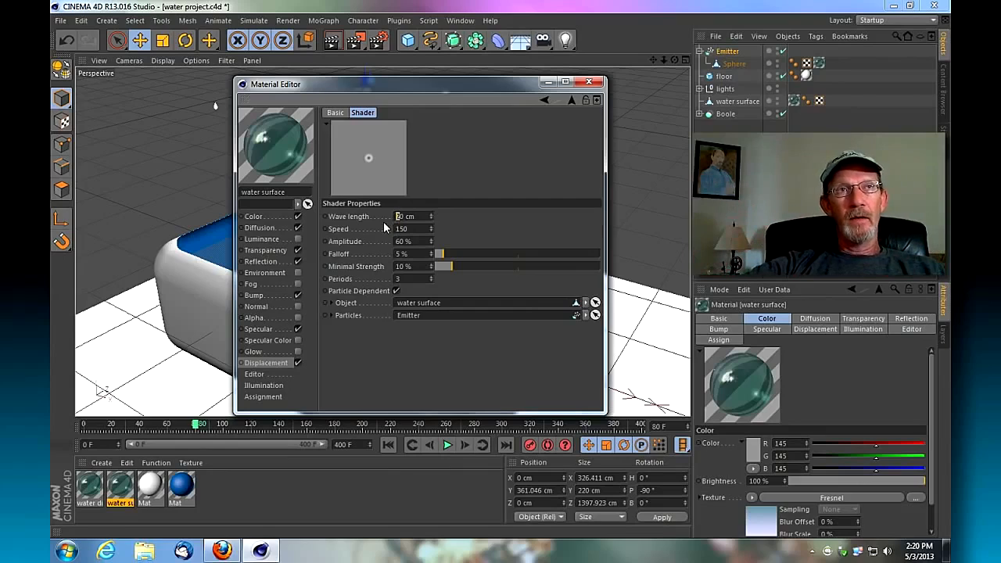
pyautogui.click(399, 253)
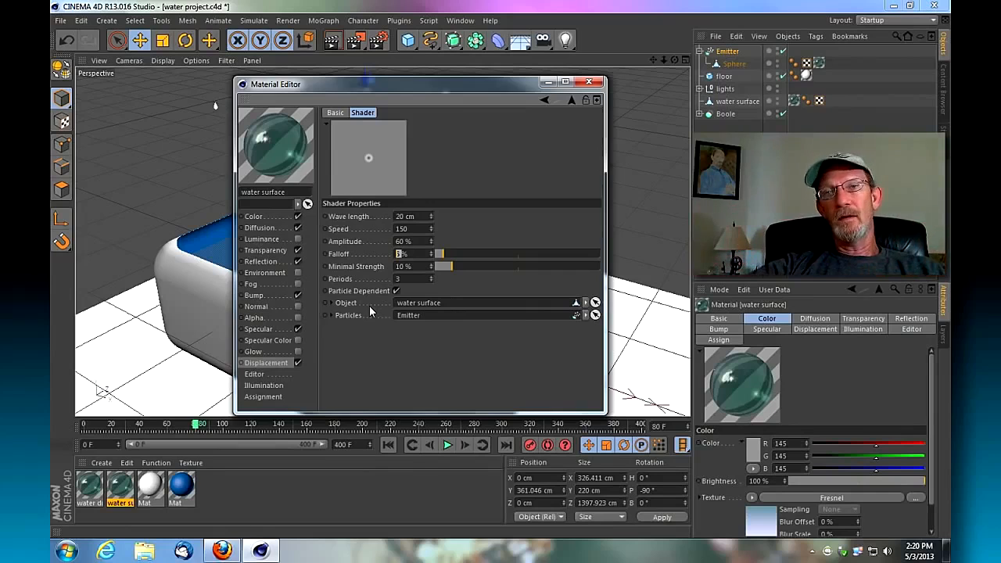
pyautogui.click(589, 81)
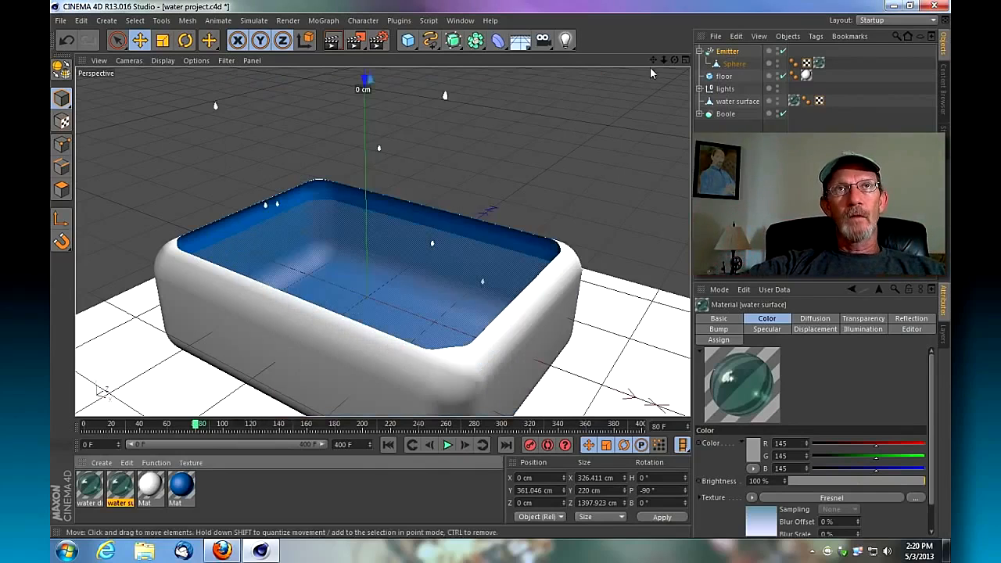
pyautogui.moveTo(663, 61); pyautogui.dragTo(656, 3)
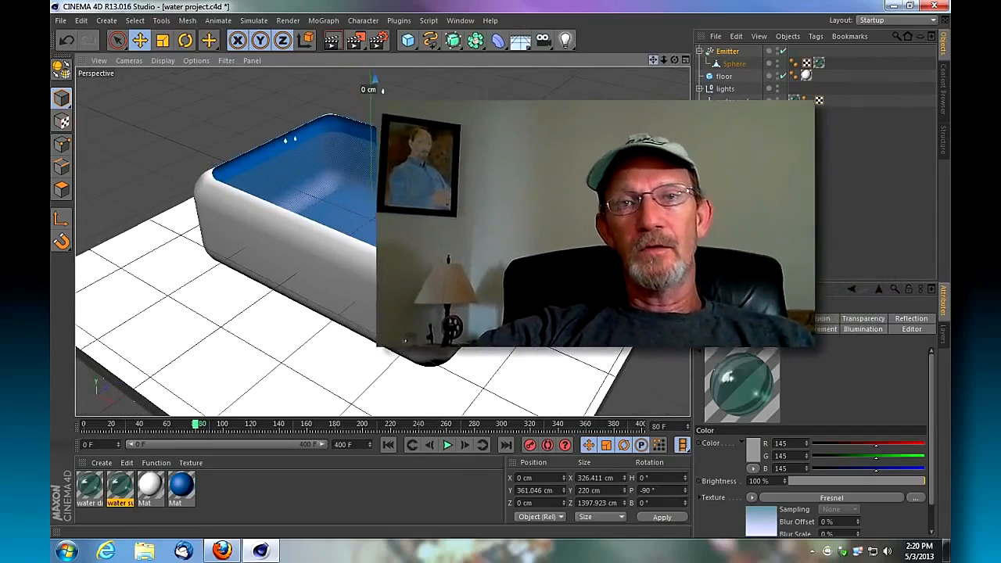